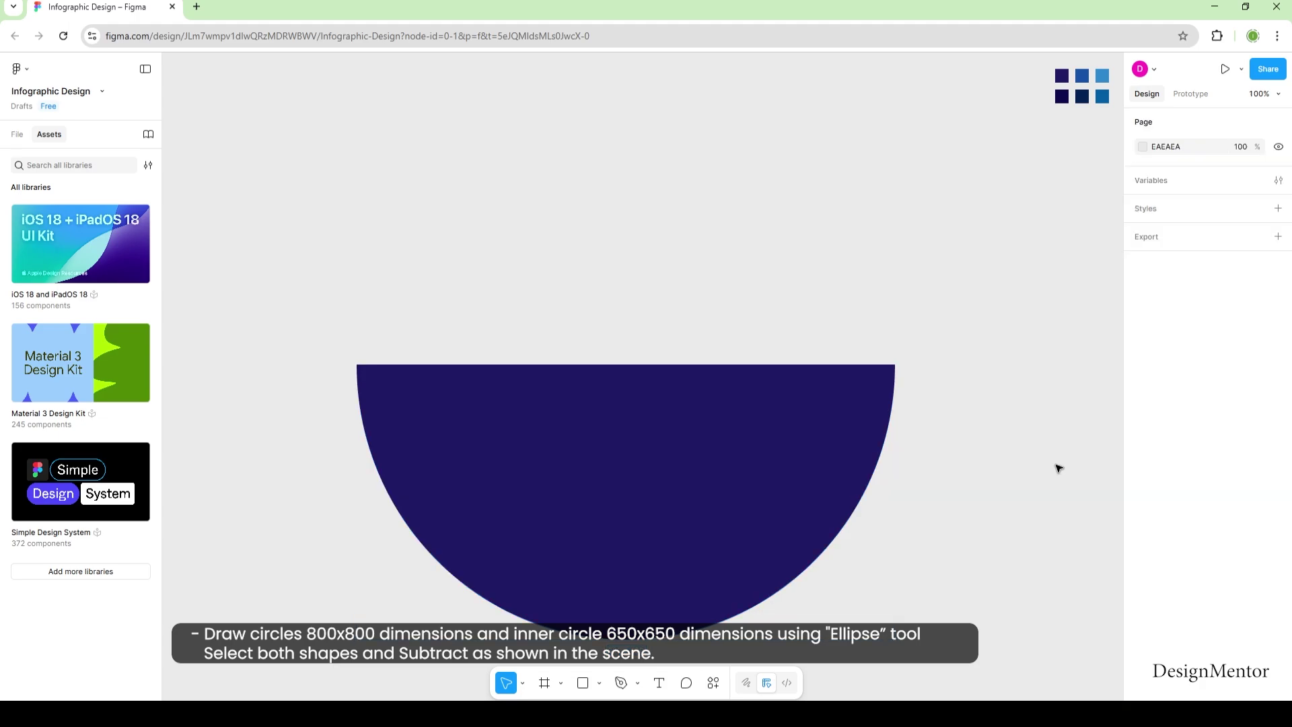
Step: Draw an ellipse above the navy half-circle and size it to 650 × 650
{"action": "left_click", "coordinate": [601, 683]}
{"action": "left_click", "coordinate": [609, 599]}
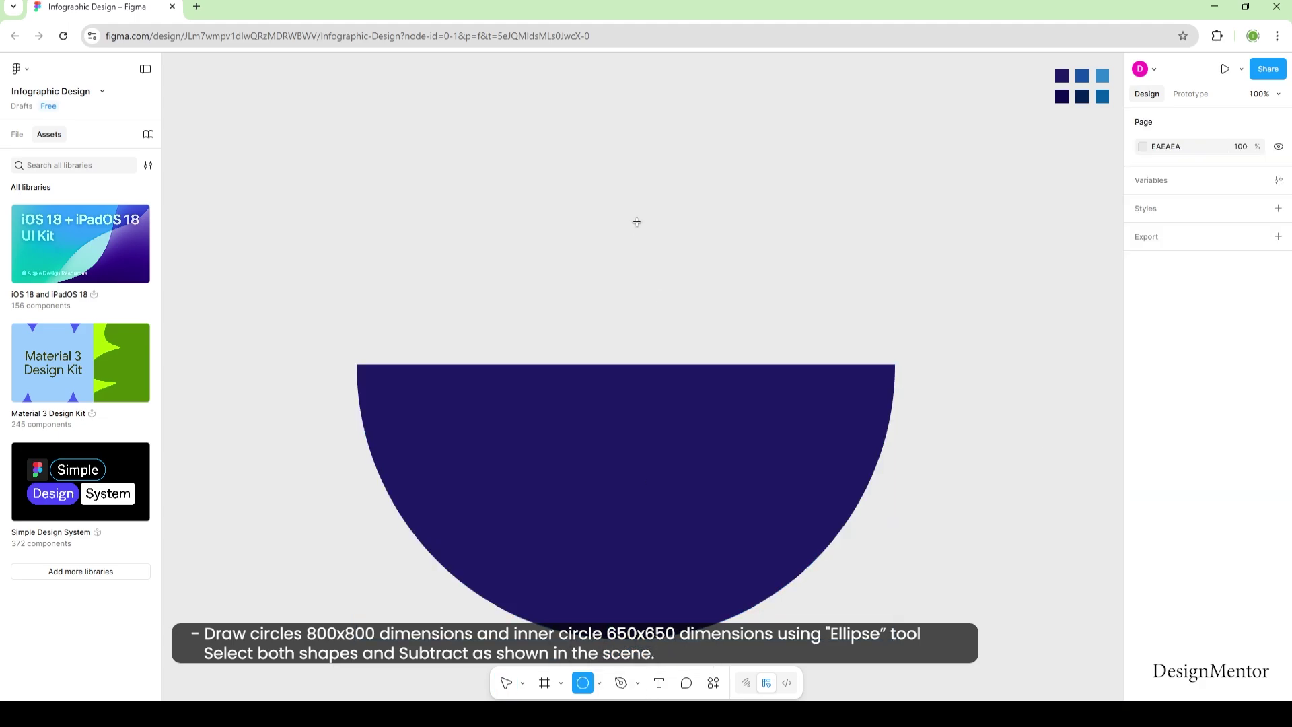
{"action": "left_click", "coordinate": [614, 272]}
{"action": "left_click", "coordinate": [1164, 329]}
{"action": "type", "text": "650"}
{"action": "key", "text": "Tab"}
{"action": "type", "text": "650"}
{"action": "key", "text": "Return"}
Step: Fill the circle with the palette's medium blue, 1750A5, and place it over the middle of the navy half-circle
{"action": "key", "text": "i"}
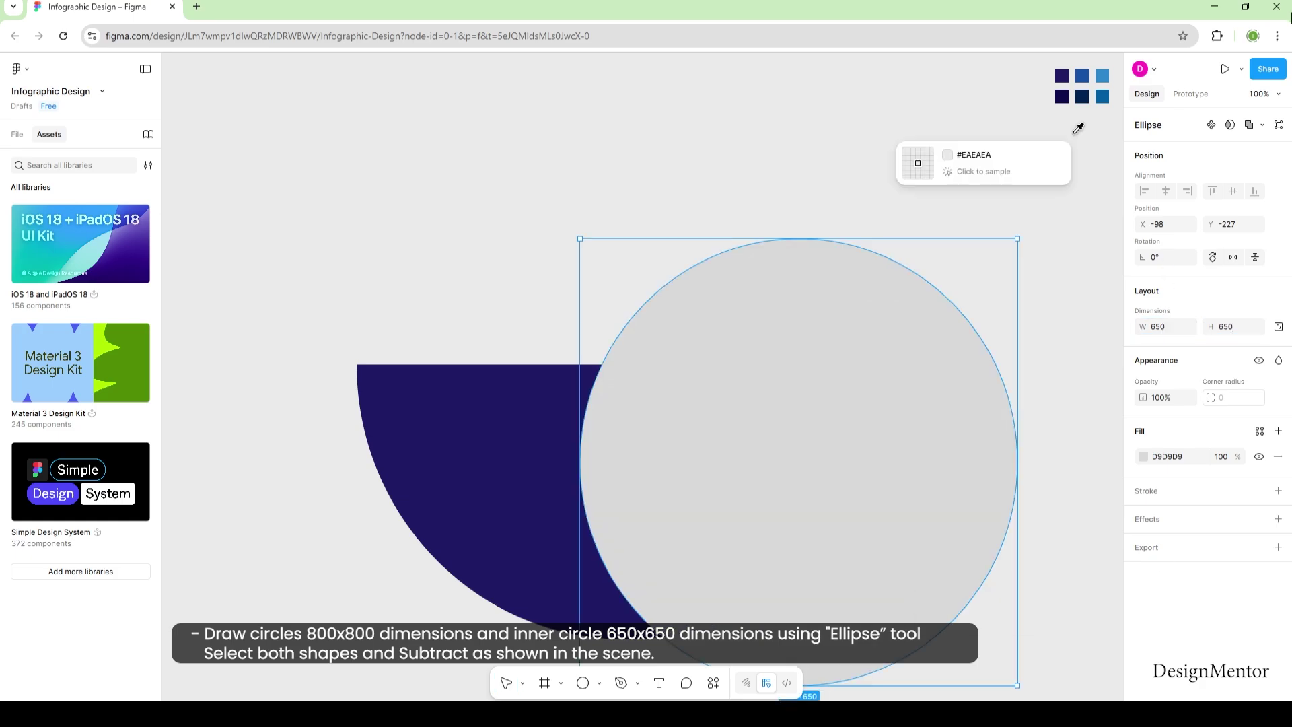
{"action": "left_click", "coordinate": [1081, 77]}
{"action": "left_click_drag", "start_coordinate": [897, 483], "coordinate": [736, 326]}
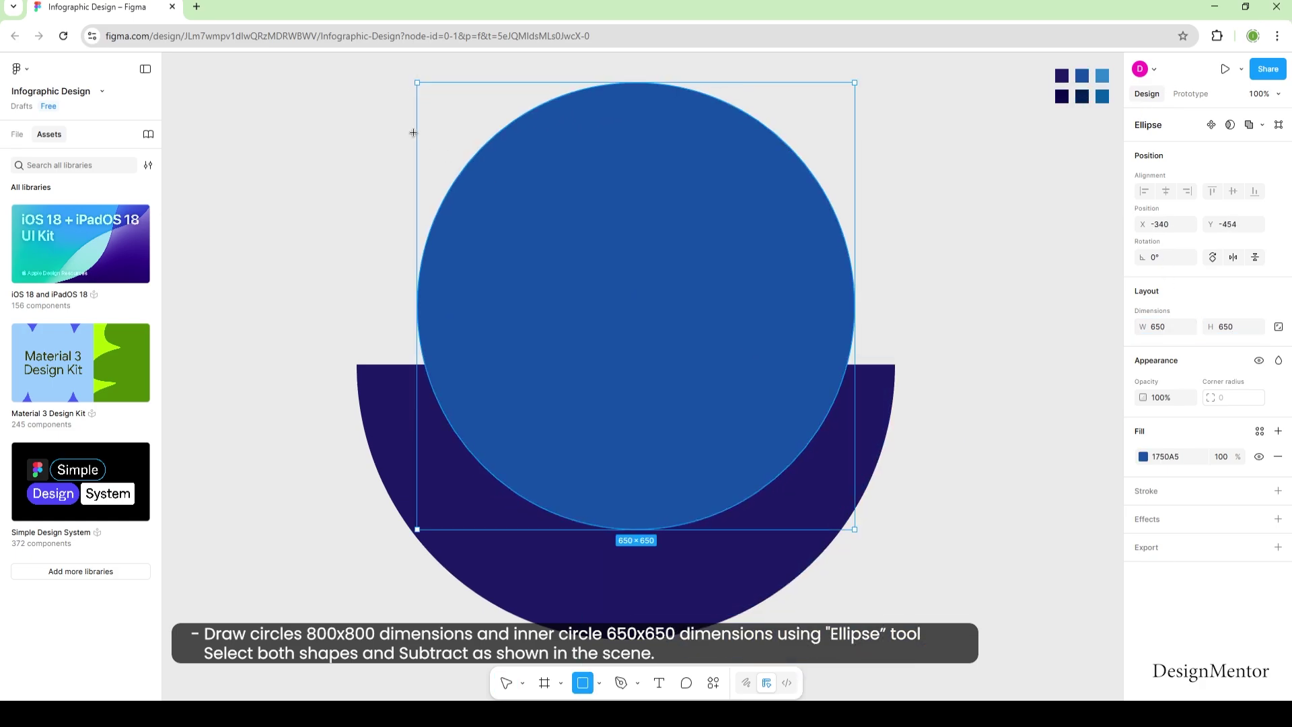
Step: Draw a rectangle about 818 wide over the blue circle's upper half and subtract it from the circle
{"action": "left_click_drag", "start_coordinate": [355, 66], "coordinate": [908, 273]}
{"action": "mouse_move", "coordinate": [686, 182]}
{"action": "left_mouse_down"}
{"action": "mouse_move", "coordinate": [644, 115]}
{"action": "mouse_move", "coordinate": [628, 244]}
{"action": "mouse_move", "coordinate": [663, 265]}
{"action": "left_mouse_up"}
{"action": "left_click", "coordinate": [639, 404], "text": "shift"}
{"action": "left_click", "coordinate": [1262, 124]}
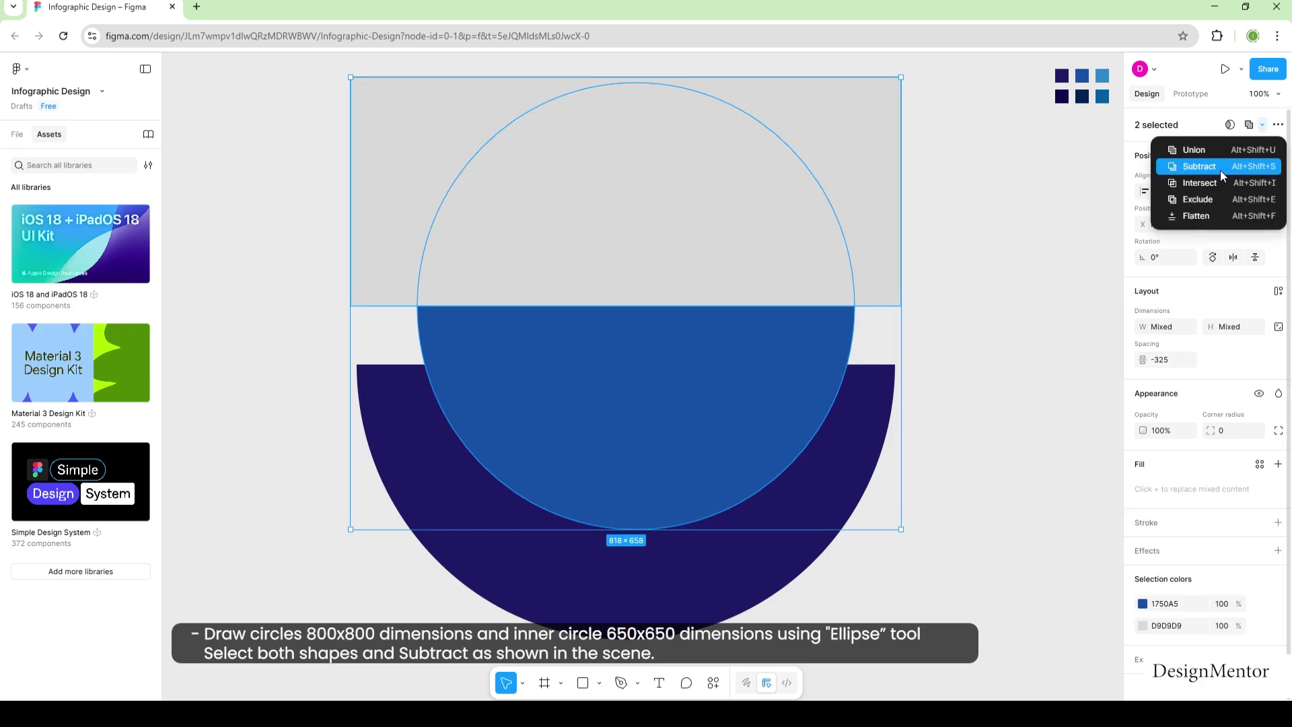
{"action": "left_click", "coordinate": [1220, 169]}
{"action": "left_click", "coordinate": [1016, 274]}
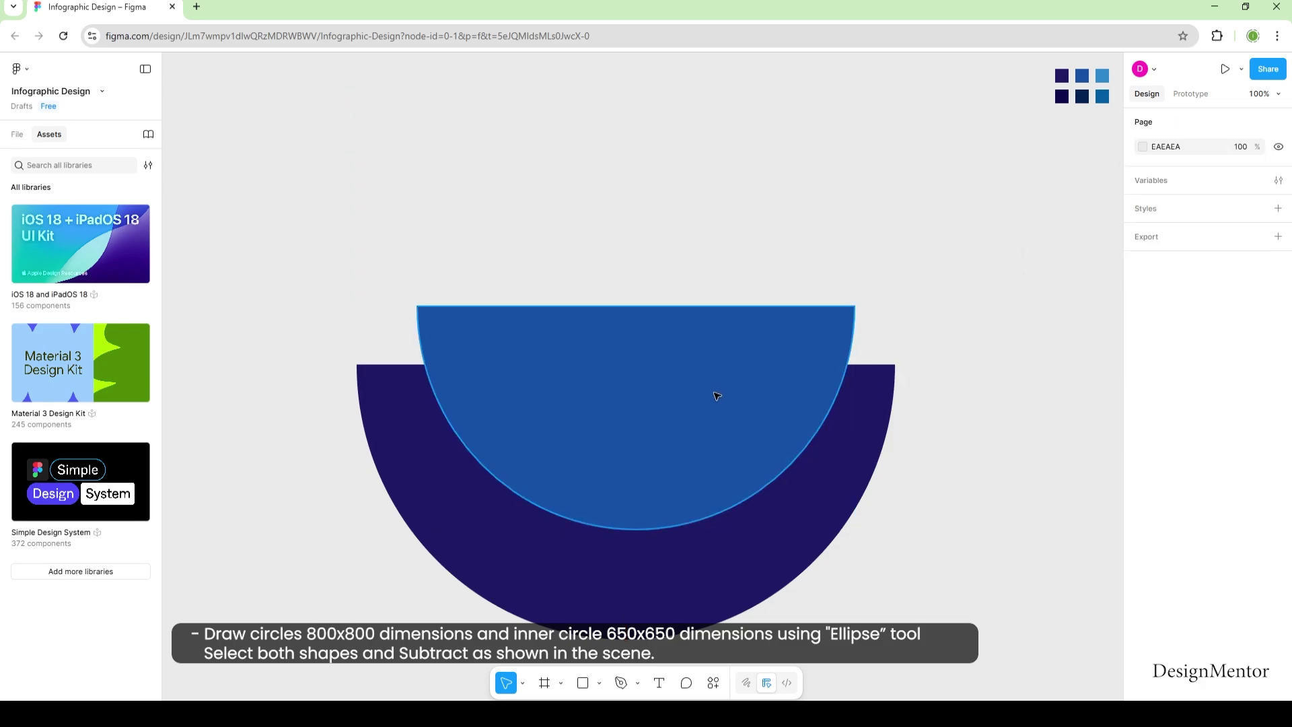
Step: Align the blue half-circle with the navy half-circle's upper-left corner and subtract it from the navy shape
{"action": "left_click_drag", "start_coordinate": [712, 395], "coordinate": [651, 452]}
{"action": "left_click", "coordinate": [822, 259]}
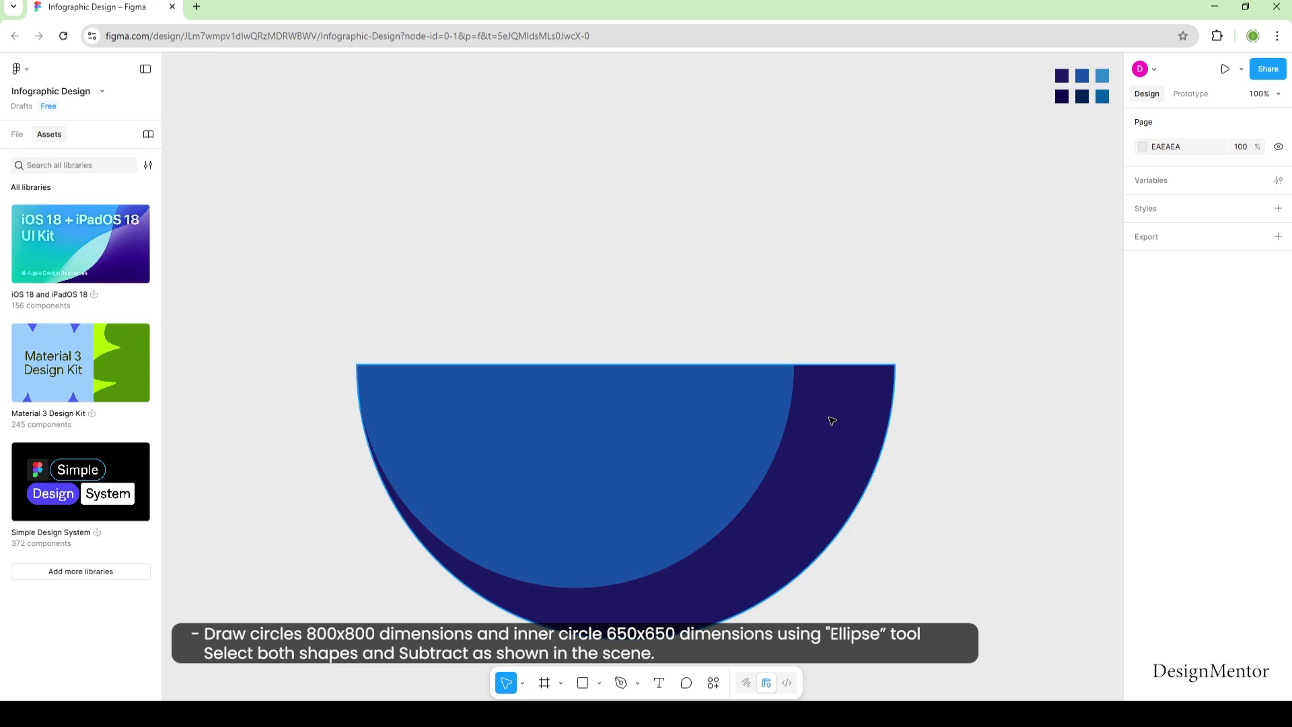
{"action": "left_click", "coordinate": [833, 421]}
{"action": "left_click", "coordinate": [660, 432], "text": "shift"}
{"action": "left_click", "coordinate": [1262, 124]}
{"action": "left_click", "coordinate": [1199, 166]}
{"action": "left_click", "coordinate": [1011, 418]}
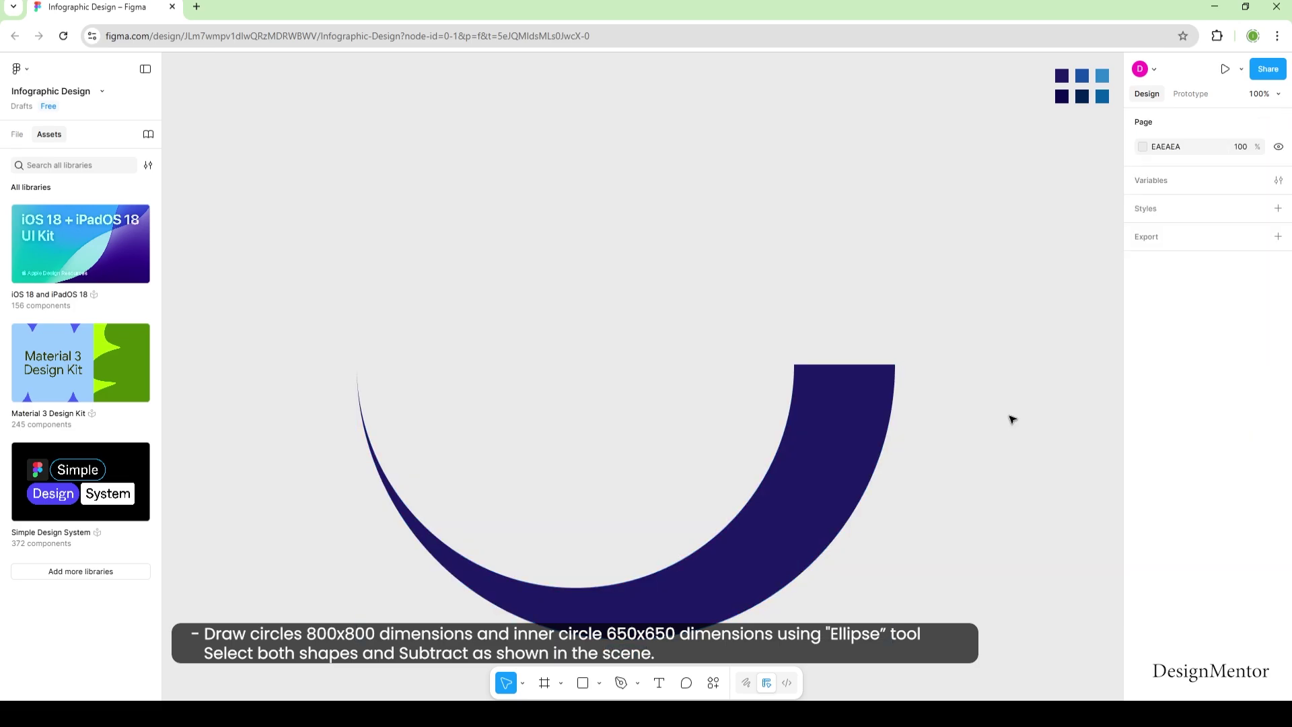
Step: Draw a new 650 × 650 circle above the navy crescent
{"action": "left_click", "coordinate": [600, 683]}
{"action": "left_click", "coordinate": [552, 554]}
{"action": "left_click", "coordinate": [592, 250]}
{"action": "left_click", "coordinate": [1170, 333]}
{"action": "type", "text": "650"}
{"action": "key", "text": "Tab"}
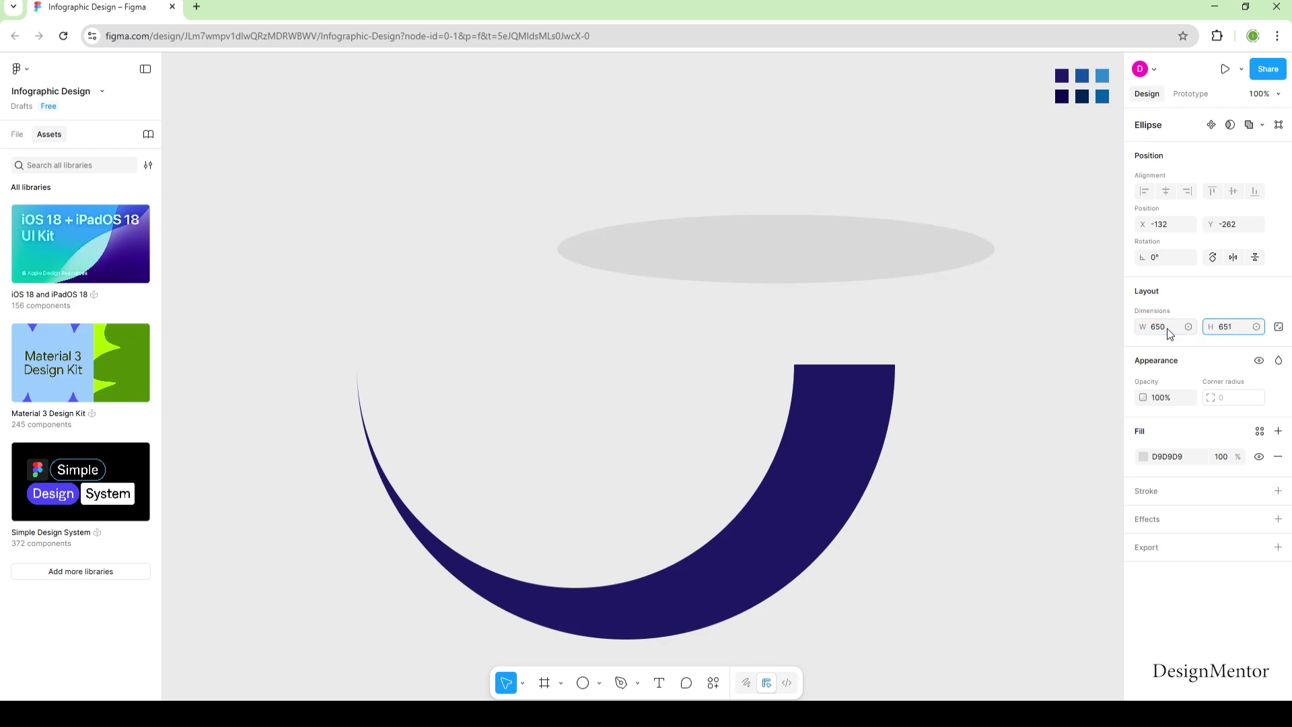
{"action": "type", "text": "650"}
{"action": "key", "text": "Return"}
Step: Fill the new circle with palette blue 1750A5 and fit it into the navy crescent's cut-out
{"action": "key", "text": "i"}
{"action": "left_click", "coordinate": [1083, 79]}
{"action": "left_click_drag", "start_coordinate": [855, 367], "coordinate": [634, 312]}
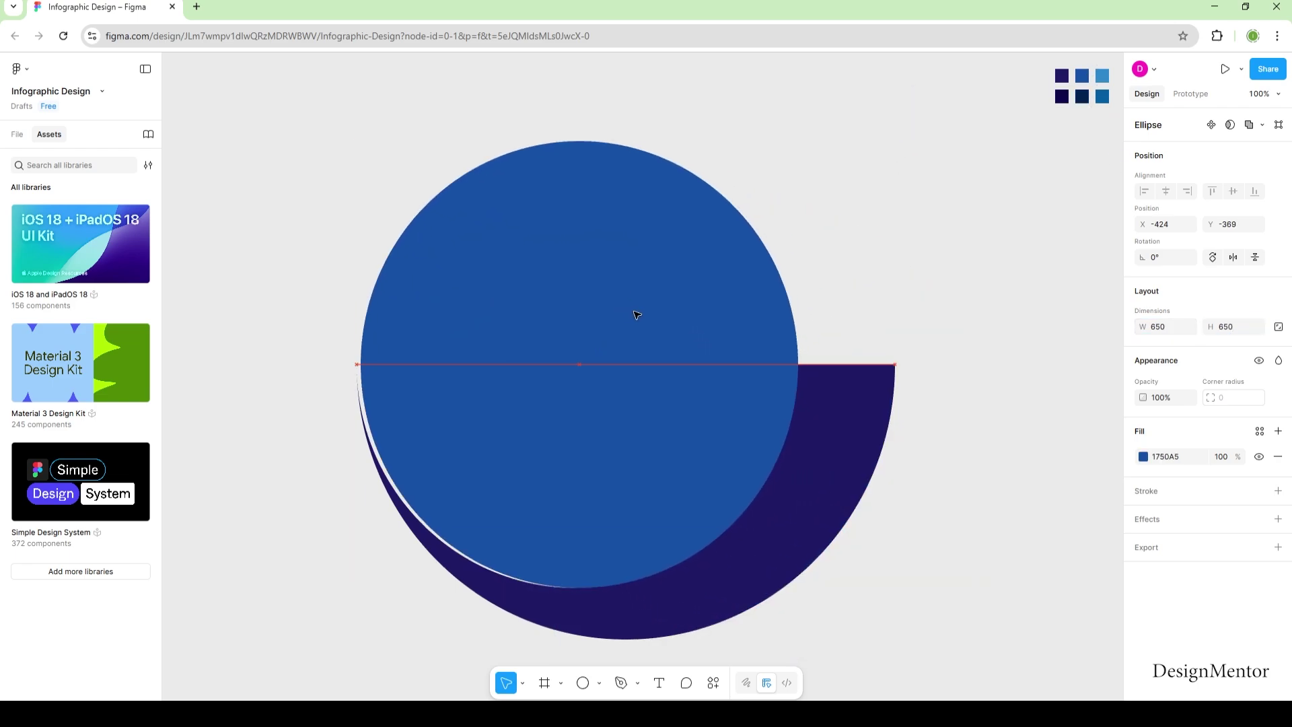
{"action": "left_click", "coordinate": [946, 222]}
Step: Draw a rectangle about 876 wide over the upper half of the blue circle and subtract it
{"action": "key", "text": "r"}
{"action": "left_click_drag", "start_coordinate": [281, 124], "coordinate": [871, 364]}
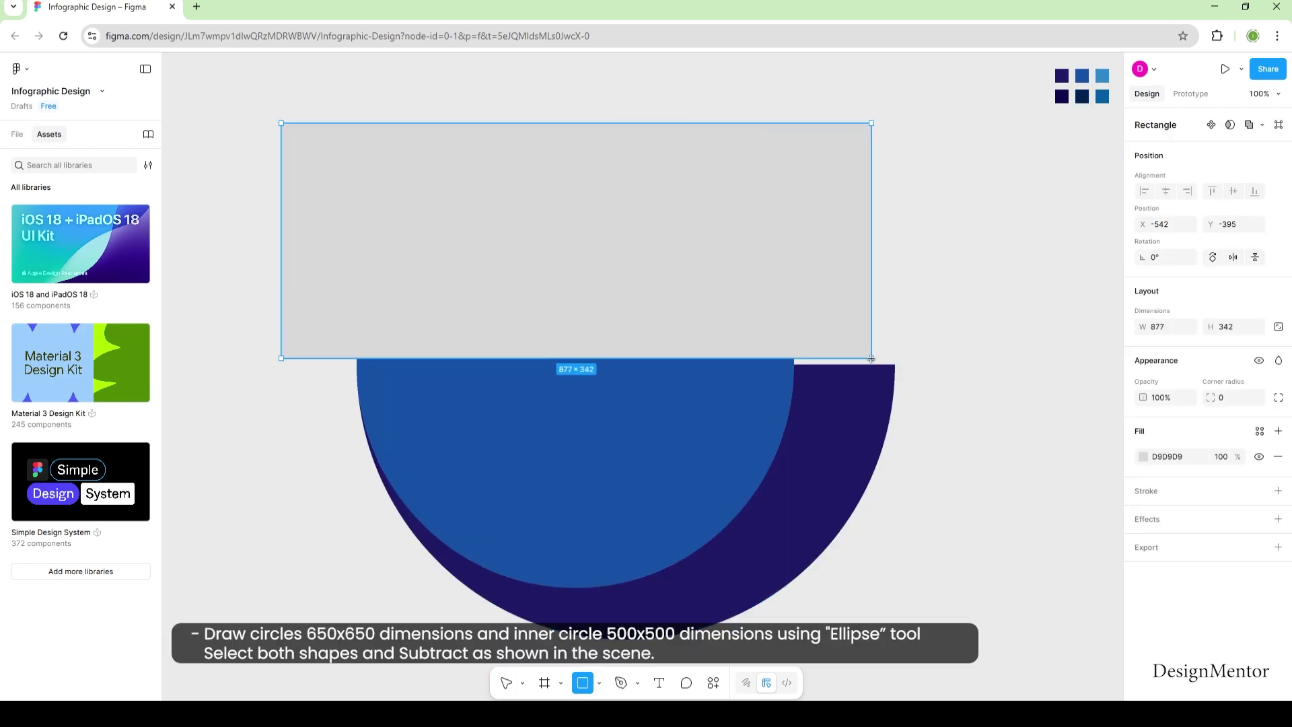
{"action": "left_click", "coordinate": [759, 395], "text": "shift"}
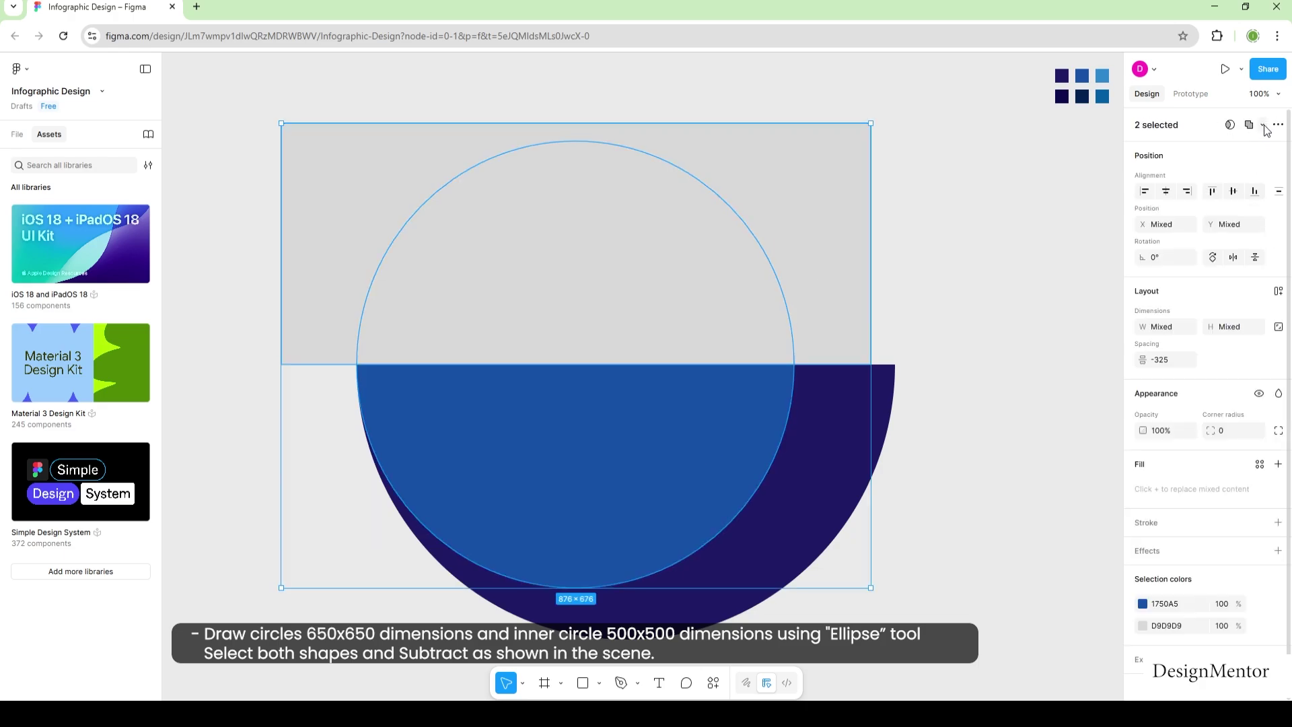
{"action": "left_click", "coordinate": [1262, 125]}
{"action": "left_click", "coordinate": [1198, 169]}
{"action": "left_click", "coordinate": [1071, 368]}
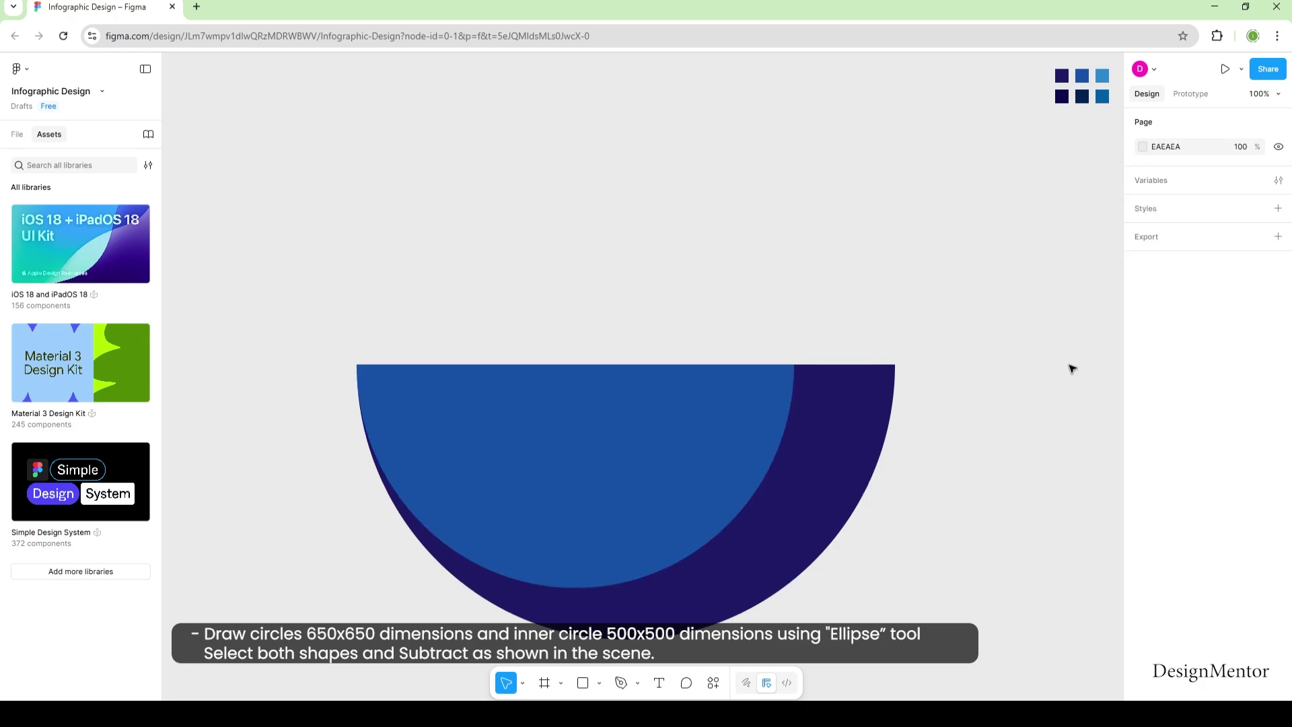
Step: Draw a 500 × 500 circle above the blue half-circle
{"action": "left_click", "coordinate": [599, 685]}
{"action": "left_click", "coordinate": [598, 598]}
{"action": "left_click", "coordinate": [634, 233]}
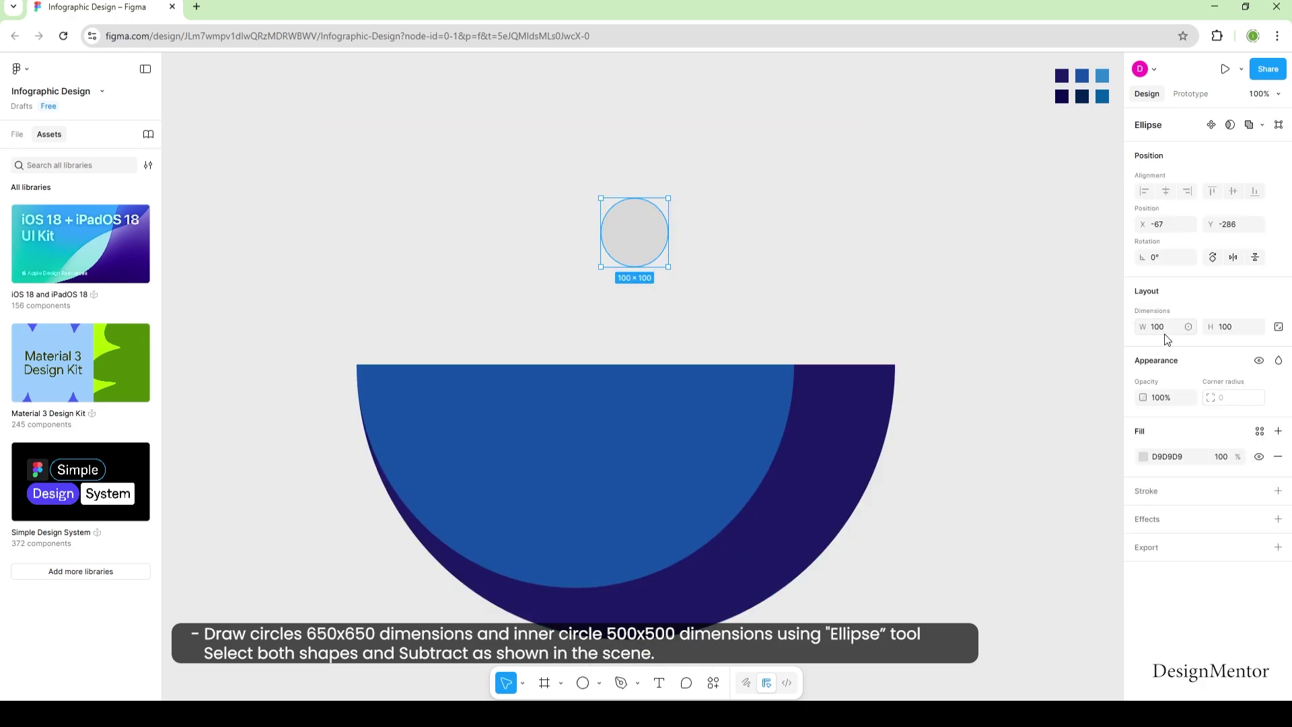
{"action": "key", "text": "Tab"}
{"action": "type", "text": "500"}
{"action": "key", "text": "Return"}
Step: Fill the 500 × 500 circle with palette light blue 2D87CB and place it over the middle of the blue half-circle
{"action": "key", "text": "i"}
{"action": "left_click", "coordinate": [1102, 77]}
{"action": "left_click_drag", "start_coordinate": [771, 367], "coordinate": [527, 346]}
{"action": "left_click", "coordinate": [713, 261]}
{"action": "left_click_drag", "start_coordinate": [640, 320], "coordinate": [703, 271]}
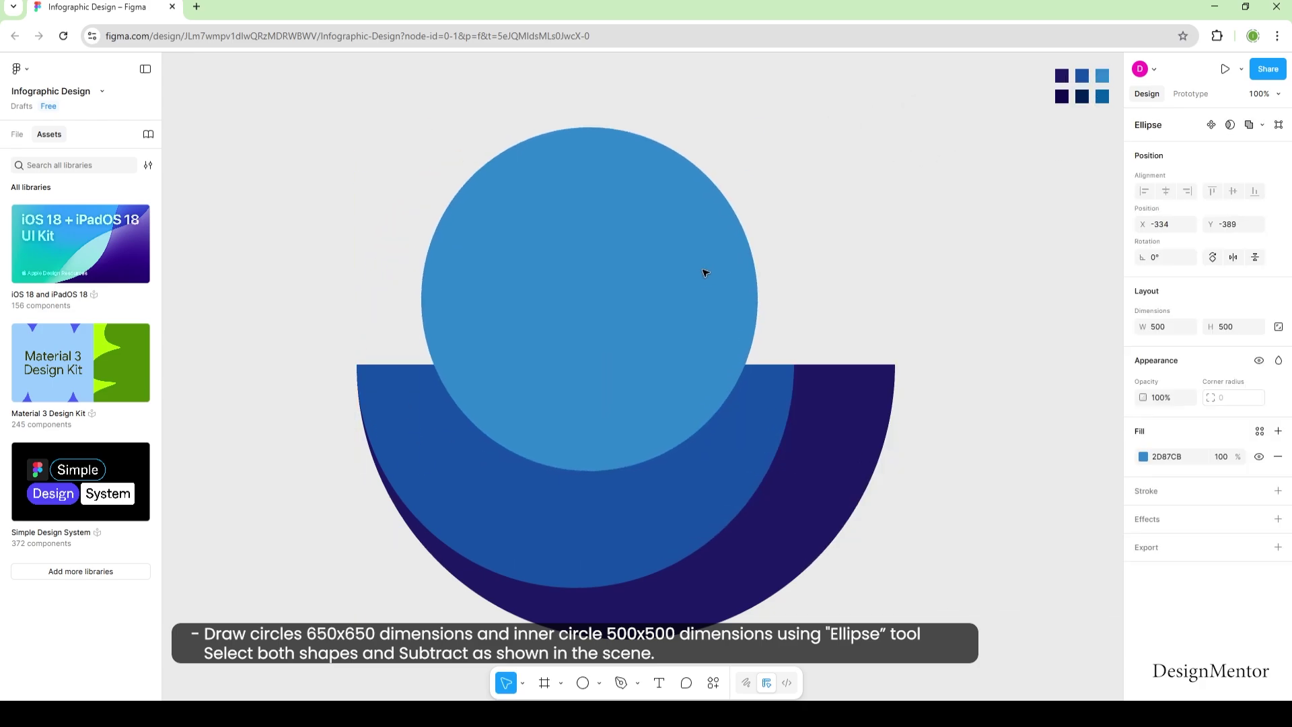
Step: Draw a rectangle about 693 wide over the light-blue circle's upper half and subtract it from the circle
{"action": "key", "text": "r"}
{"action": "left_click_drag", "start_coordinate": [356, 90], "coordinate": [823, 264]}
{"action": "left_click_drag", "start_coordinate": [676, 189], "coordinate": [663, 226]}
{"action": "left_click", "coordinate": [589, 404], "text": "shift"}
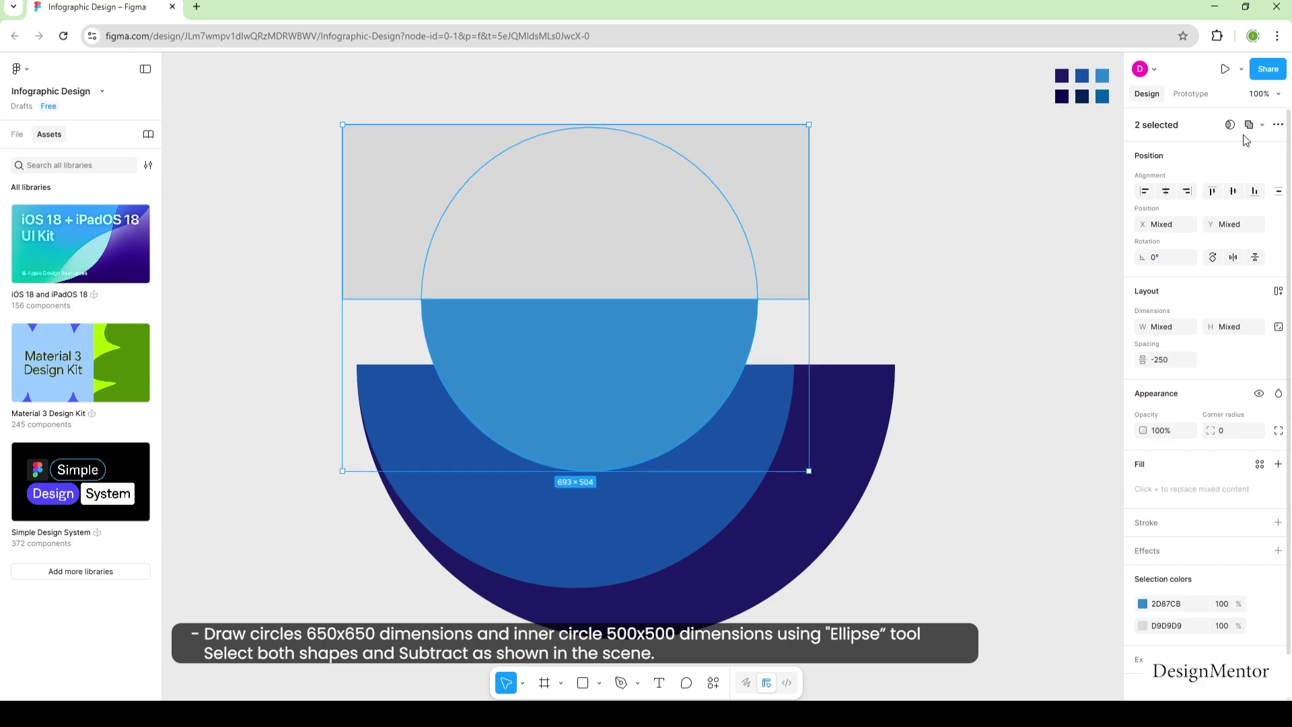
{"action": "left_click", "coordinate": [1263, 124]}
{"action": "left_click", "coordinate": [1211, 176]}
Step: Align the light-blue half-circle with the upper-left corner of the blue half-circle and subtract it from the blue shape
{"action": "left_click", "coordinate": [571, 424]}
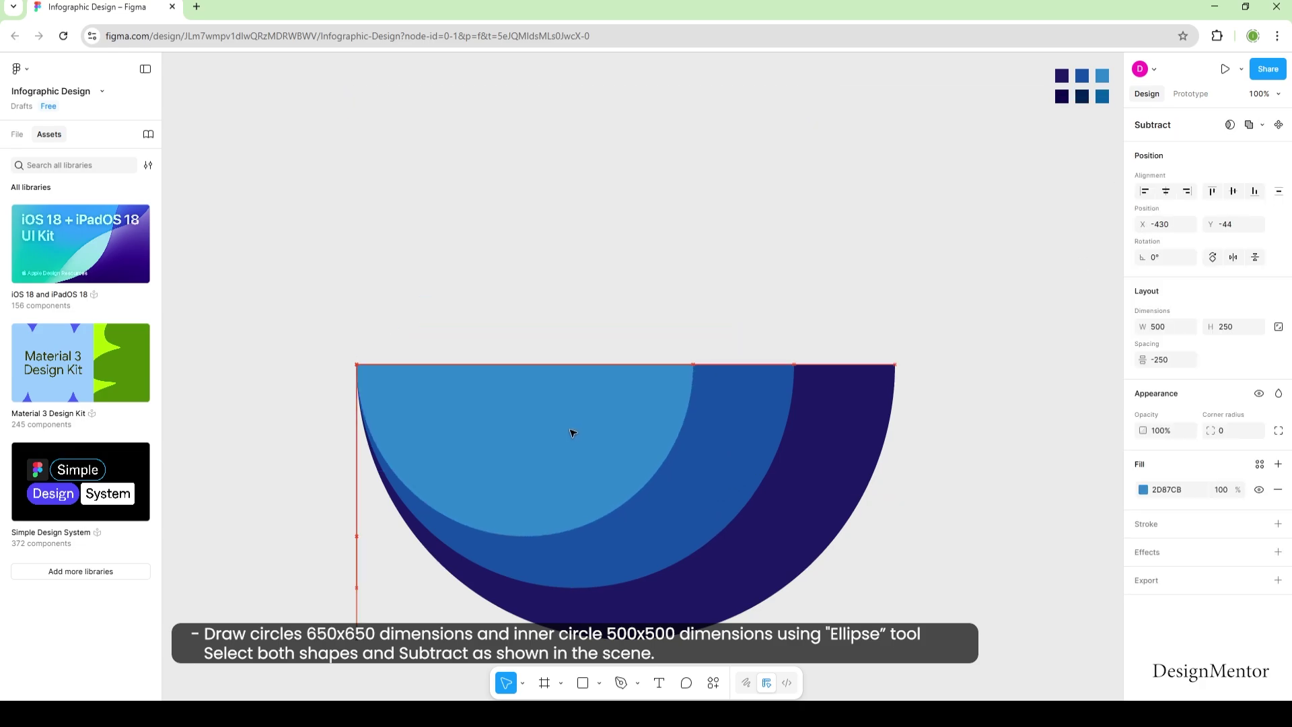
{"action": "left_click", "coordinate": [752, 266]}
{"action": "left_click", "coordinate": [619, 400]}
{"action": "left_click", "coordinate": [733, 411], "text": "shift"}
{"action": "left_click", "coordinate": [1262, 125]}
{"action": "left_click", "coordinate": [1211, 173]}
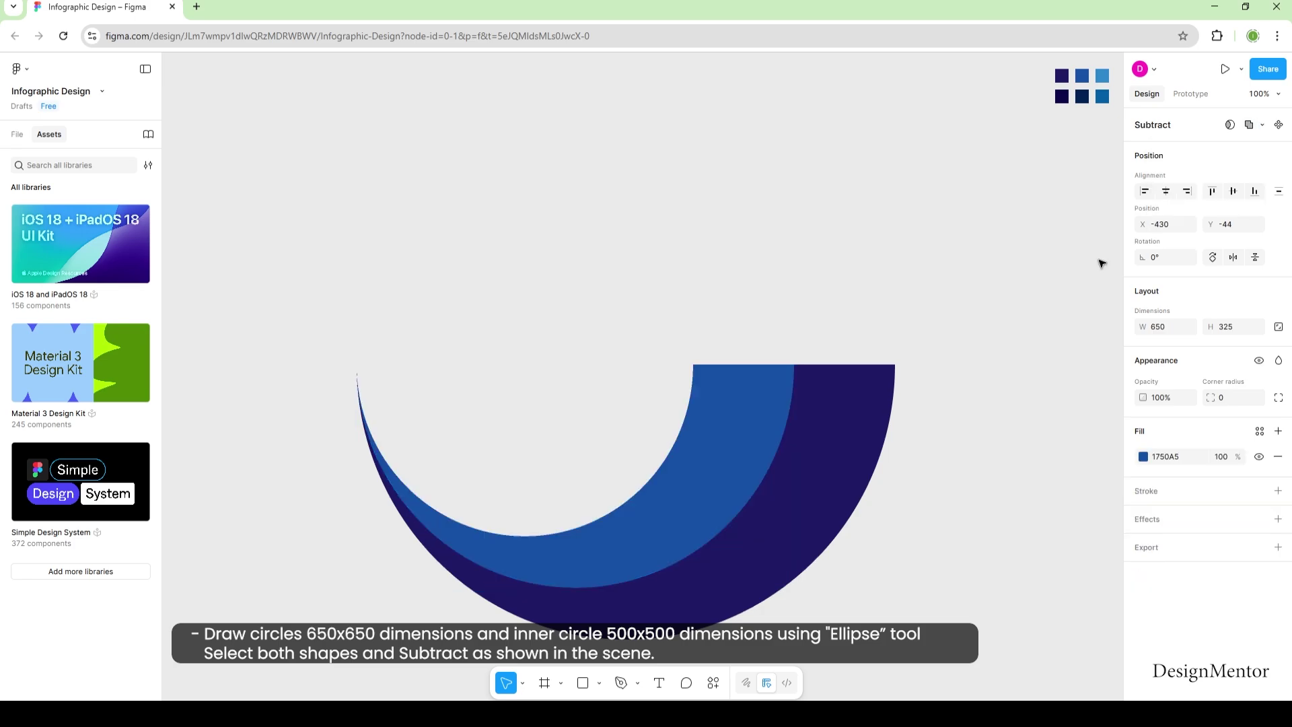
{"action": "left_click", "coordinate": [1041, 378]}
Step: Draw another 500 × 500 circle above the two crescents
{"action": "left_click", "coordinate": [598, 683]}
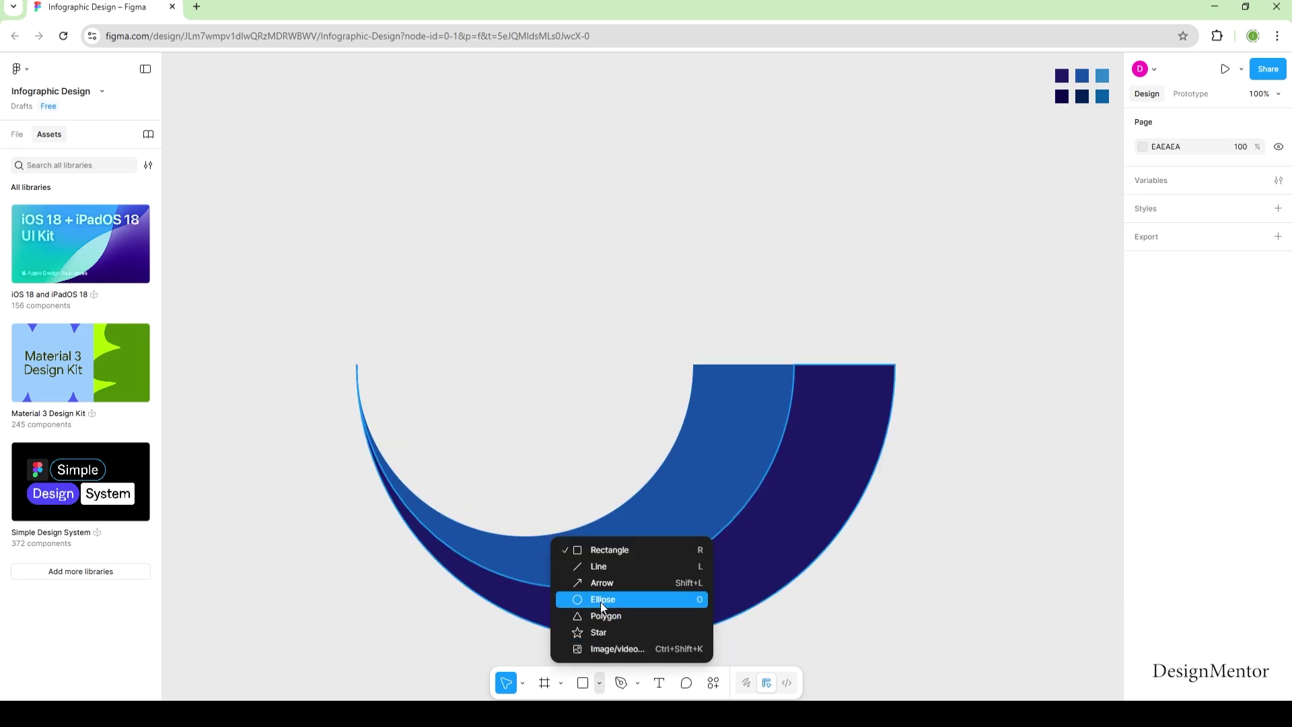
{"action": "left_click", "coordinate": [600, 599]}
{"action": "left_click", "coordinate": [578, 264]}
{"action": "left_click", "coordinate": [1159, 327]}
{"action": "type", "text": "500"}
{"action": "key", "text": "Tab"}
{"action": "type", "text": "500"}
{"action": "key", "text": "Return"}
Step: Fill the new circle with palette light blue 2D87CB and fit it into the blue crescent's cut-out
{"action": "key", "text": "i"}
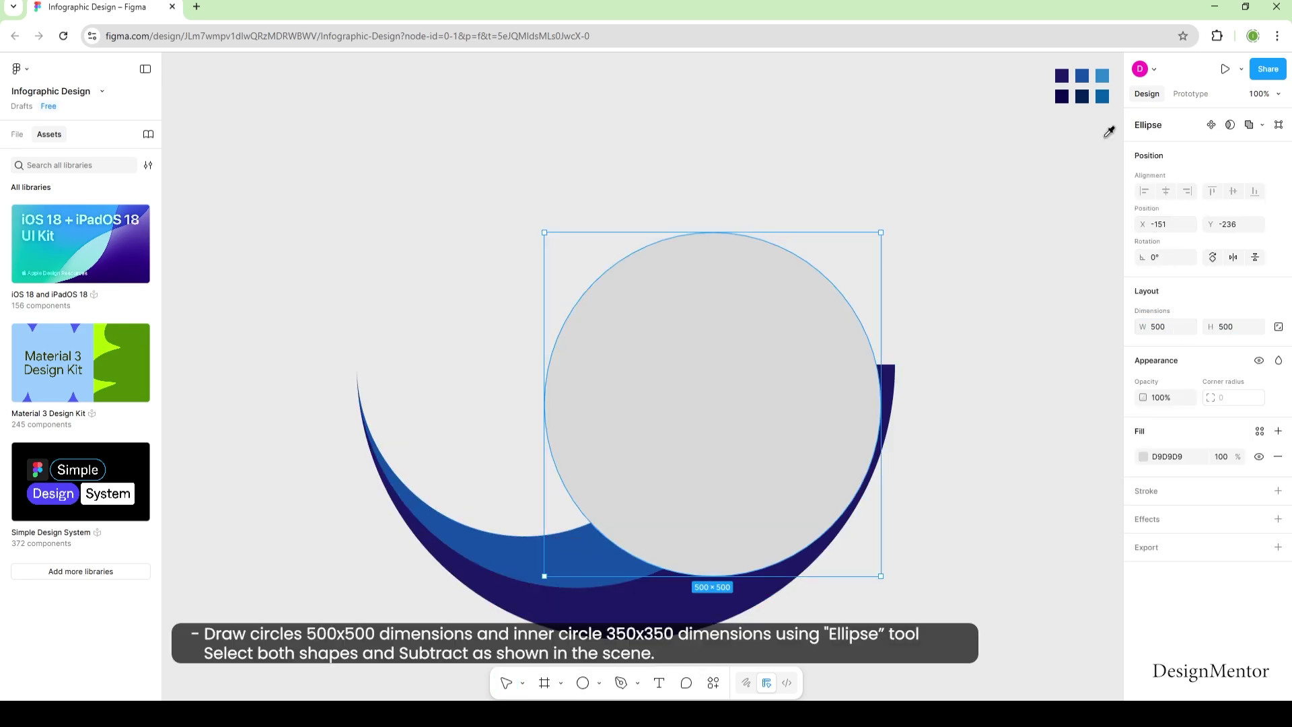
{"action": "left_click", "coordinate": [1102, 76]}
{"action": "left_click_drag", "start_coordinate": [775, 412], "coordinate": [588, 373]}
{"action": "left_click", "coordinate": [889, 279]}
Step: Draw a rectangle about 736 × 265 over the light-blue circle's upper half and subtract it from the circle
{"action": "key", "text": "r"}
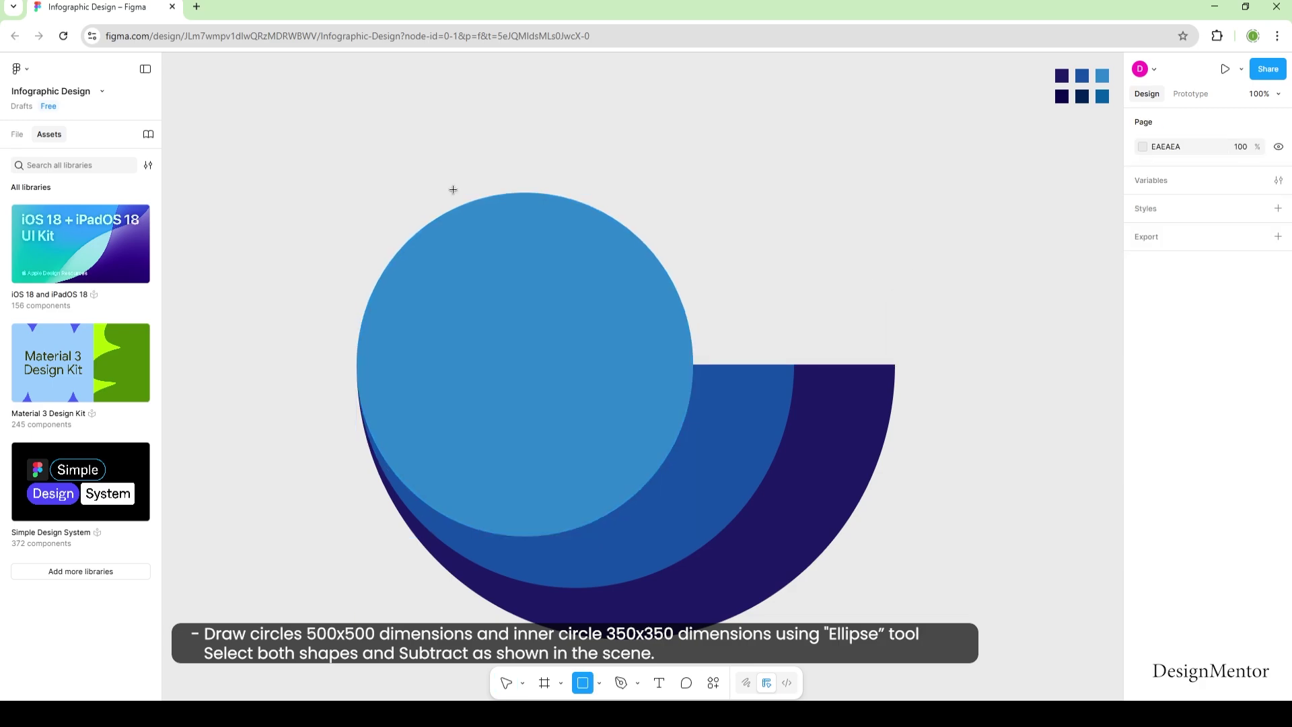
{"action": "mouse_move", "coordinate": [280, 182]}
{"action": "left_mouse_down"}
{"action": "mouse_move", "coordinate": [644, 285]}
{"action": "mouse_move", "coordinate": [775, 364]}
{"action": "left_mouse_up"}
{"action": "left_click_drag", "start_coordinate": [651, 284], "coordinate": [642, 284]}
{"action": "left_click", "coordinate": [588, 444], "text": "shift"}
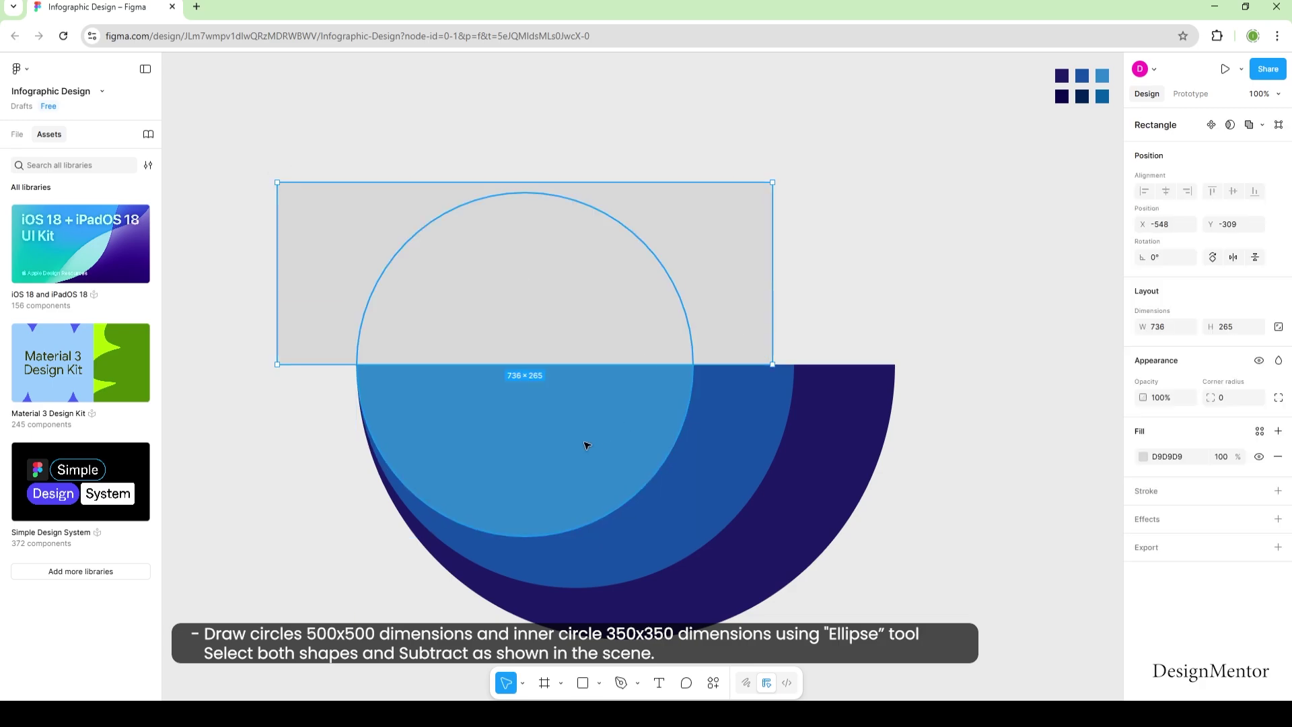
{"action": "left_click", "coordinate": [1262, 124]}
{"action": "left_click", "coordinate": [1188, 164]}
{"action": "left_click", "coordinate": [933, 288]}
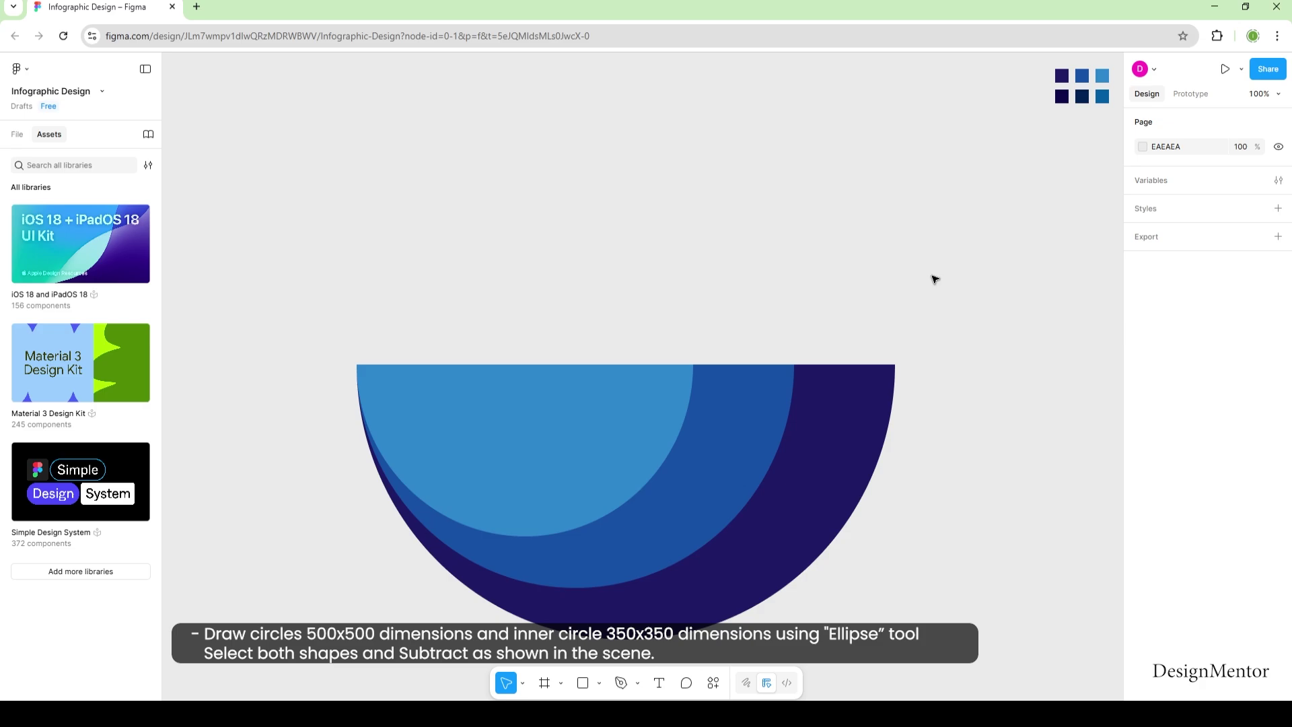
Step: Draw a 350 × 350 circle above the half-circles
{"action": "key", "text": "r"}
{"action": "left_click", "coordinate": [597, 686]}
{"action": "left_click", "coordinate": [592, 602]}
{"action": "left_click", "coordinate": [592, 195]}
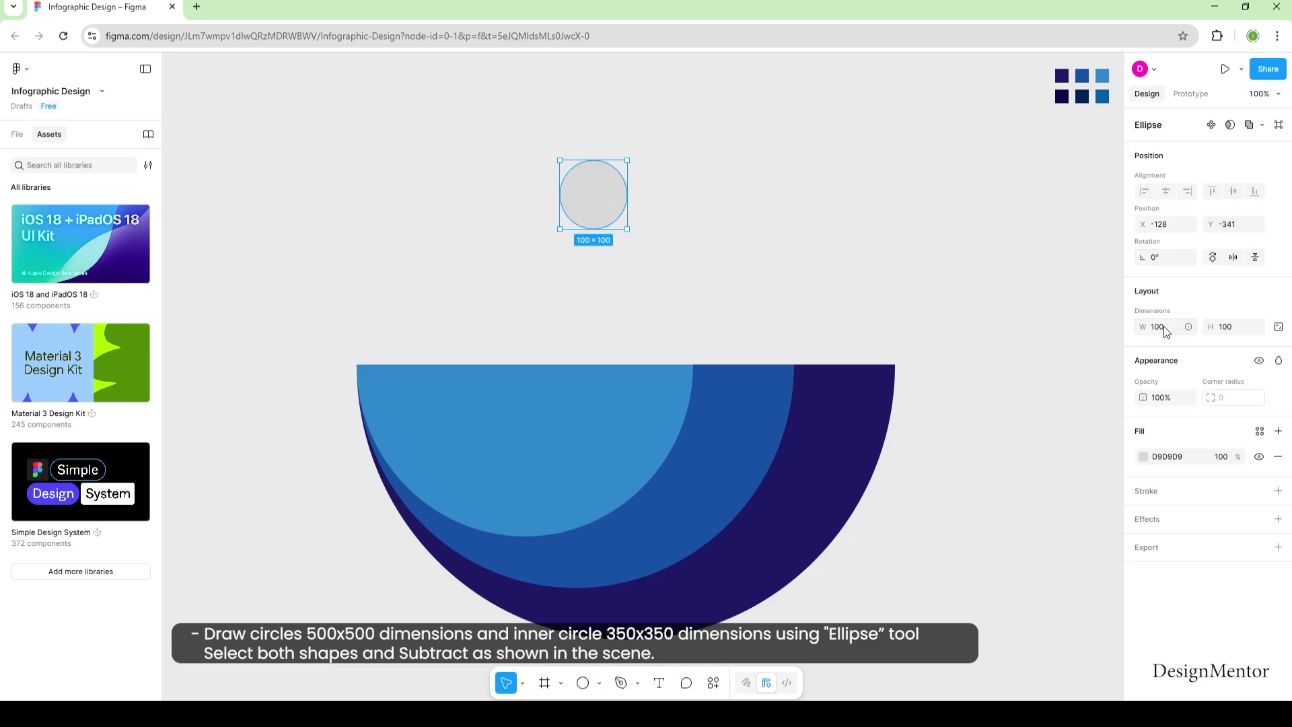
{"action": "left_click", "coordinate": [1166, 331]}
{"action": "type", "text": "350"}
{"action": "key", "text": "Return"}
Step: Fill the 350 × 350 circle with a lighter blue, 64B2ED, and place it over the light-blue half-circle
{"action": "key", "text": "i"}
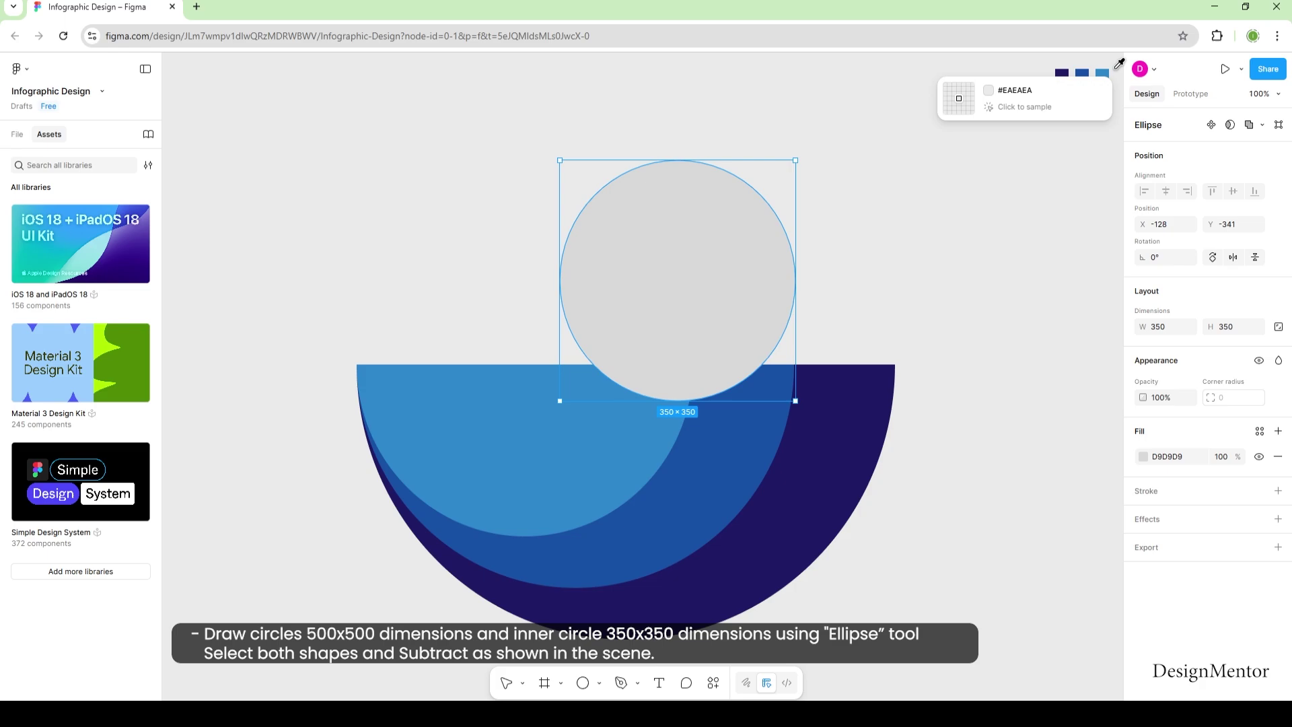
{"action": "left_click", "coordinate": [1102, 76]}
{"action": "left_click", "coordinate": [1144, 457]}
{"action": "left_click", "coordinate": [1052, 434]}
{"action": "left_click_drag", "start_coordinate": [709, 278], "coordinate": [543, 294]}
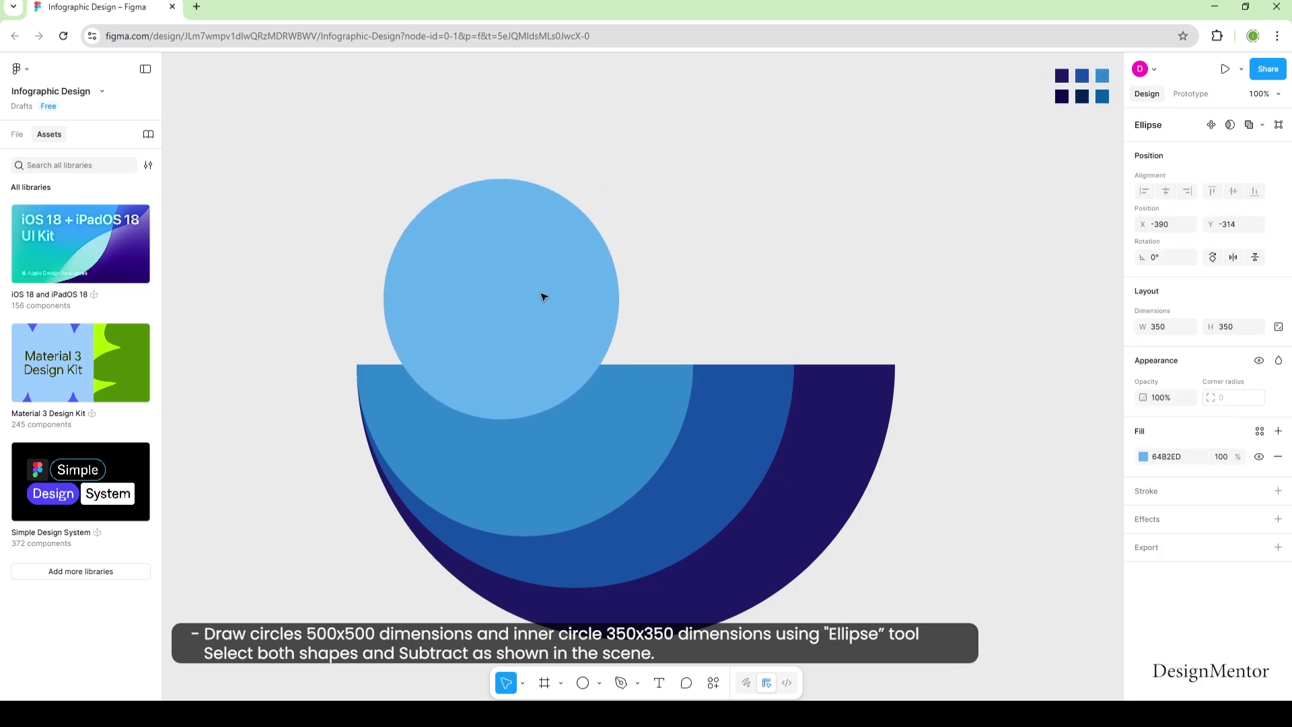
{"action": "key", "text": "Escape"}
Step: Draw a rectangle over the upper half of the palest blue circle and subtract it from the circle
{"action": "key", "text": "r"}
{"action": "left_click_drag", "start_coordinate": [350, 158], "coordinate": [676, 296]}
{"action": "left_click_drag", "start_coordinate": [625, 259], "coordinate": [611, 263]}
{"action": "left_click", "coordinate": [585, 349], "text": "shift"}
{"action": "left_click", "coordinate": [1262, 126]}
{"action": "left_click", "coordinate": [1191, 158]}
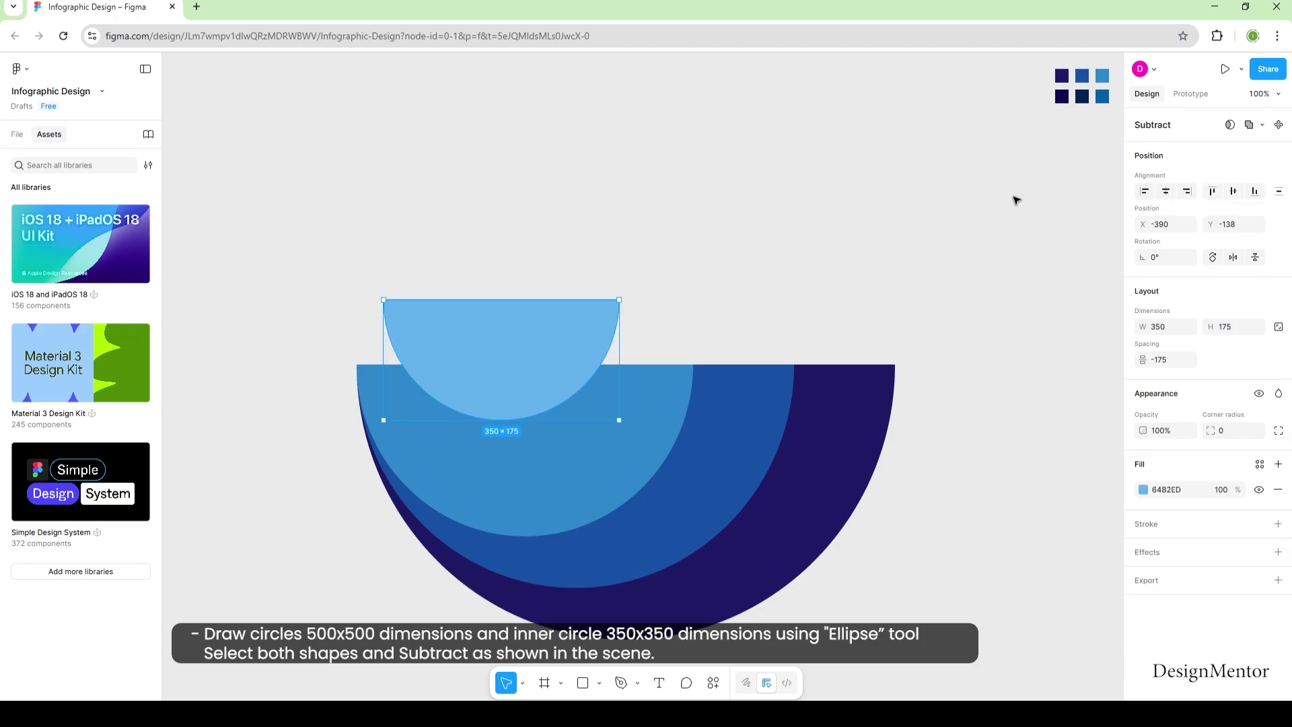
Step: Align the palest half-circle with the upper-left corner of the 500-wide half-circle and subtract it from that shape
{"action": "left_click_drag", "start_coordinate": [523, 338], "coordinate": [496, 403]}
{"action": "left_click", "coordinate": [563, 272]}
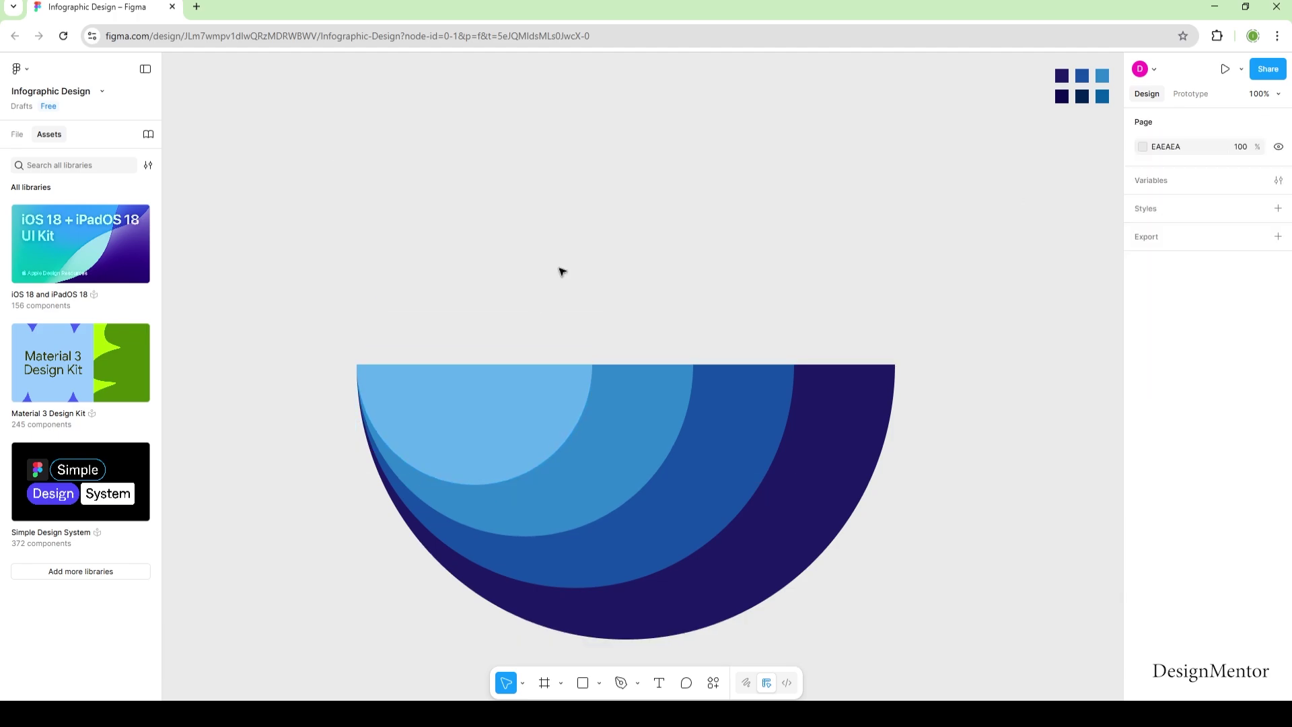
{"action": "left_click", "coordinate": [611, 404]}
{"action": "left_click", "coordinate": [554, 402]}
{"action": "left_click", "coordinate": [660, 418], "text": "shift"}
{"action": "left_click", "coordinate": [1263, 126]}
{"action": "left_click", "coordinate": [1194, 159]}
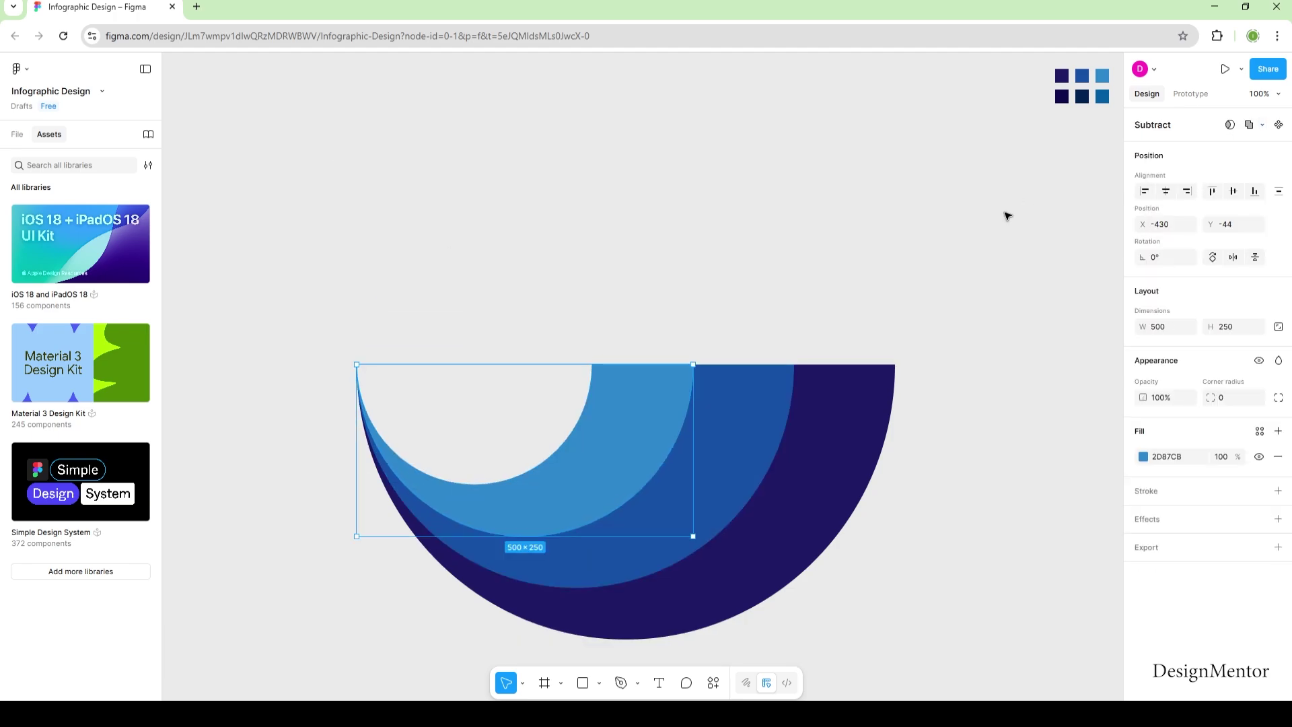
{"action": "left_click", "coordinate": [957, 268]}
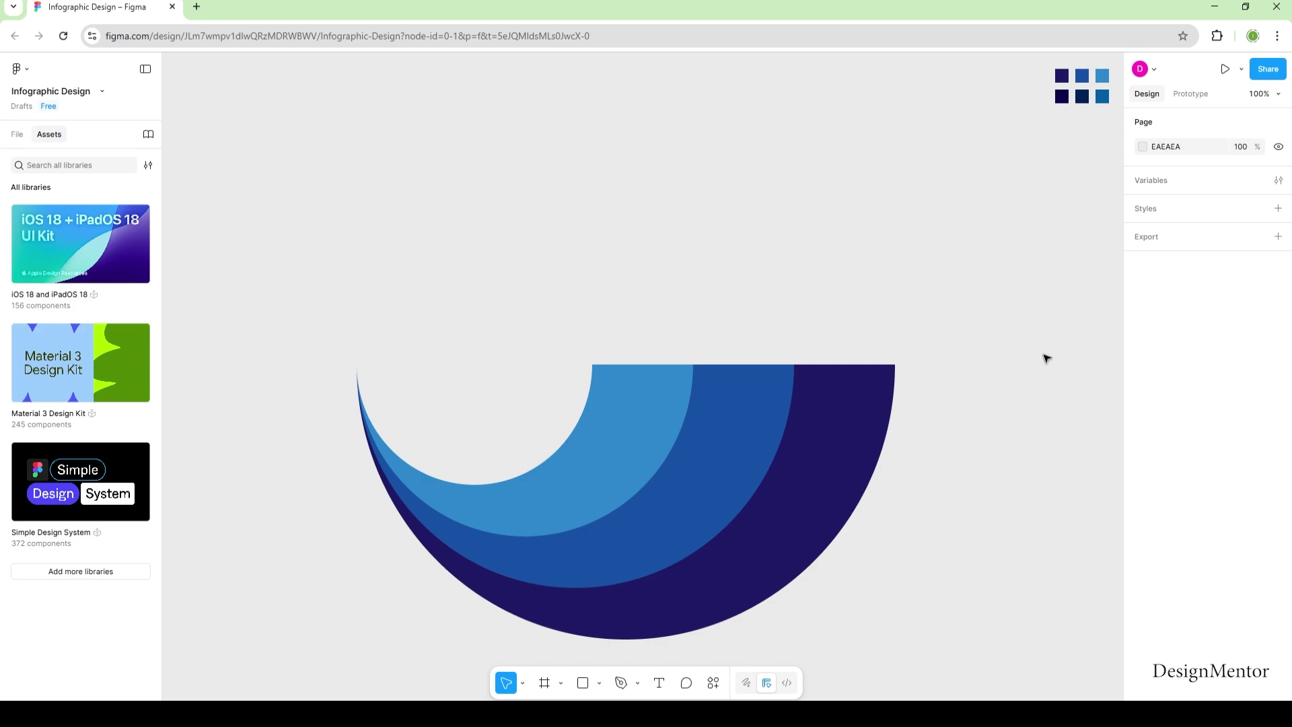
Step: Draw a rectangle about 44 high on the light-blue segment's flat end, set its width to 150 and align it with the segment
{"action": "left_click", "coordinate": [592, 687]}
{"action": "left_click_drag", "start_coordinate": [591, 334], "coordinate": [690, 364]}
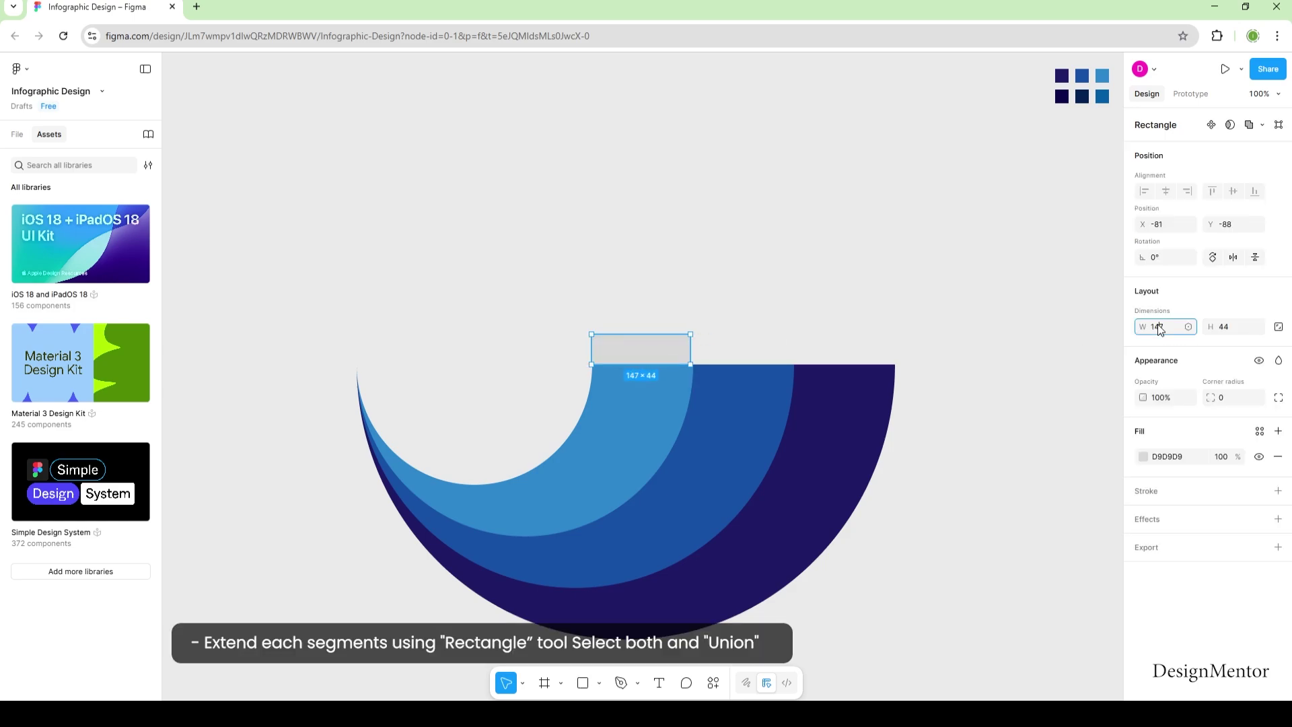
{"action": "type", "text": "150"}
{"action": "key", "text": "Return"}
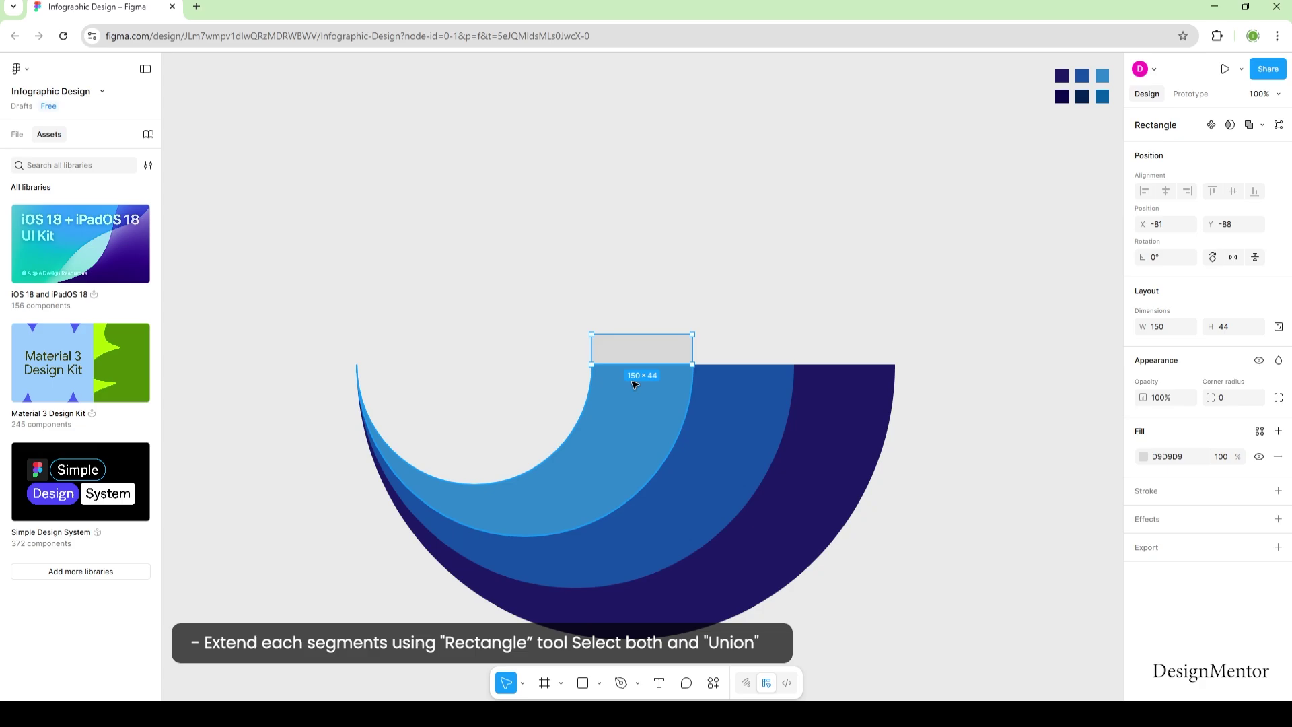
{"action": "left_click_drag", "start_coordinate": [641, 349], "coordinate": [642, 350]}
Step: Fill the extension rectangle with the light-blue segment's sampled colour, 2D87CB
{"action": "key", "text": "i"}
{"action": "left_click", "coordinate": [653, 390]}
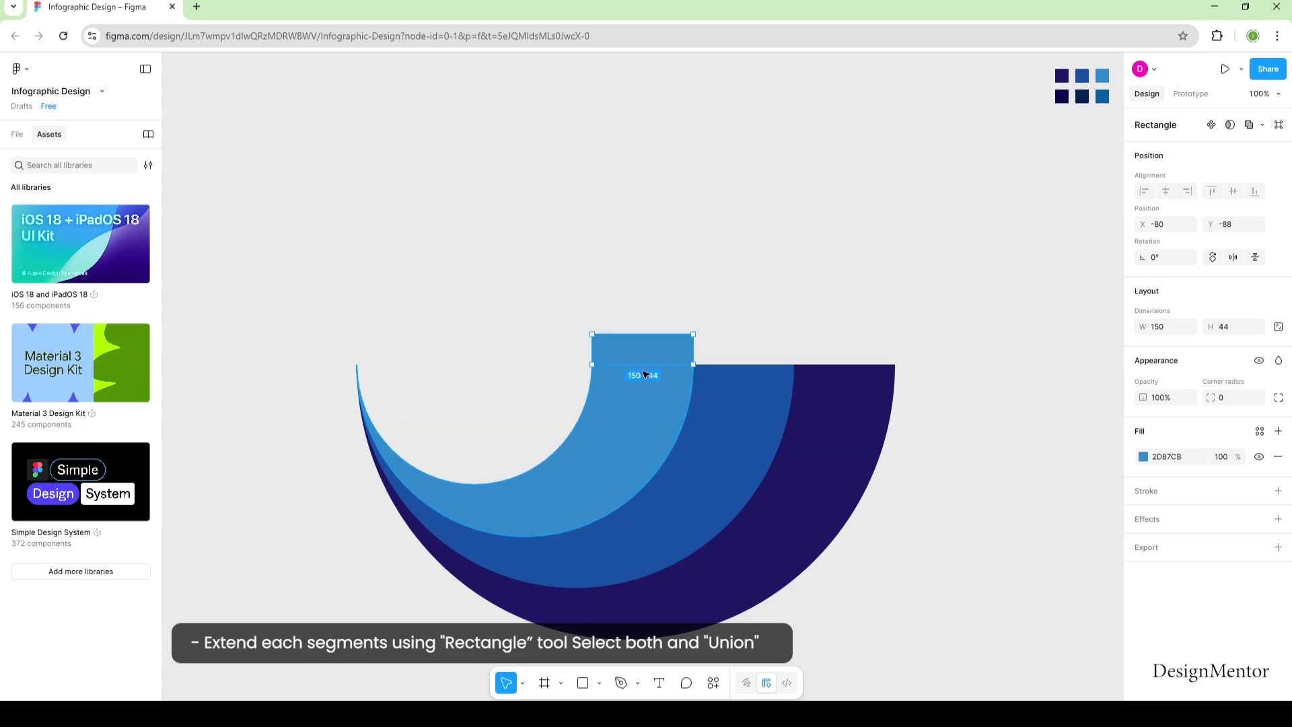
{"action": "left_click", "coordinate": [843, 325]}
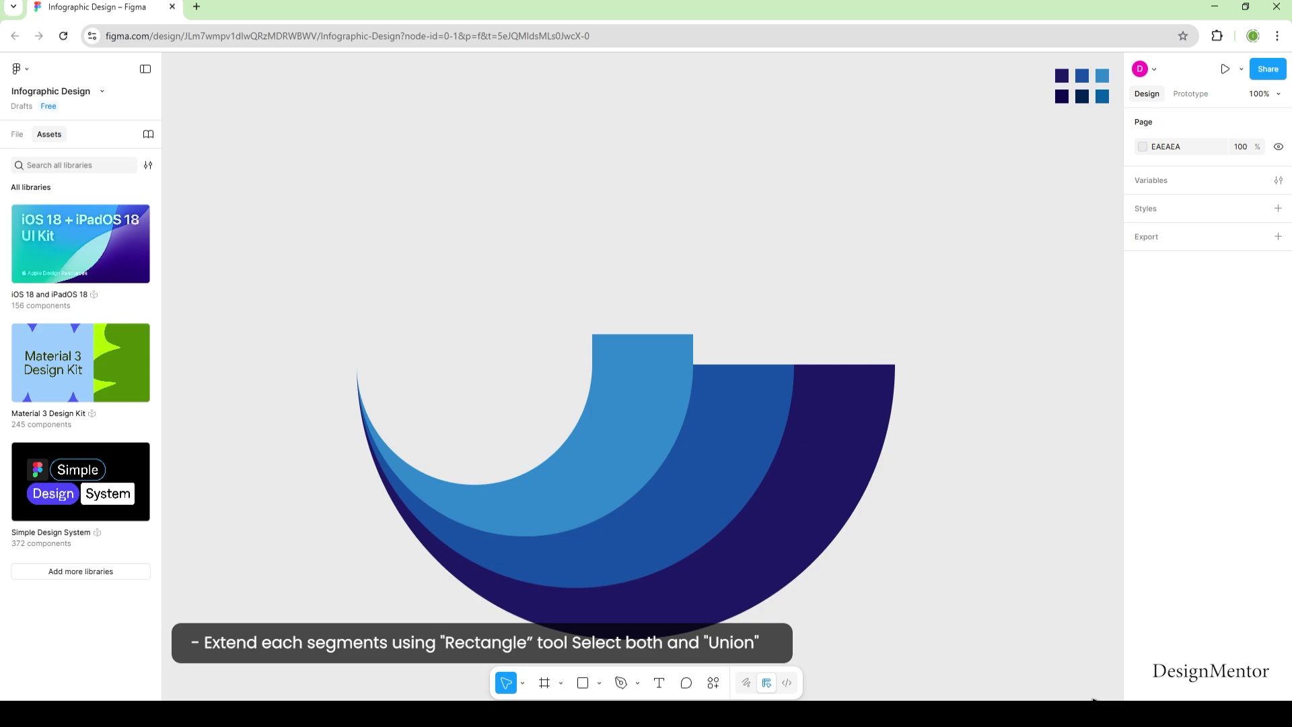
Step: Duplicate the light-blue extension rectangle onto the medium-blue segment's flat end and fill it with that segment's sampled colour, 1750A5
{"action": "left_click", "coordinate": [655, 349]}
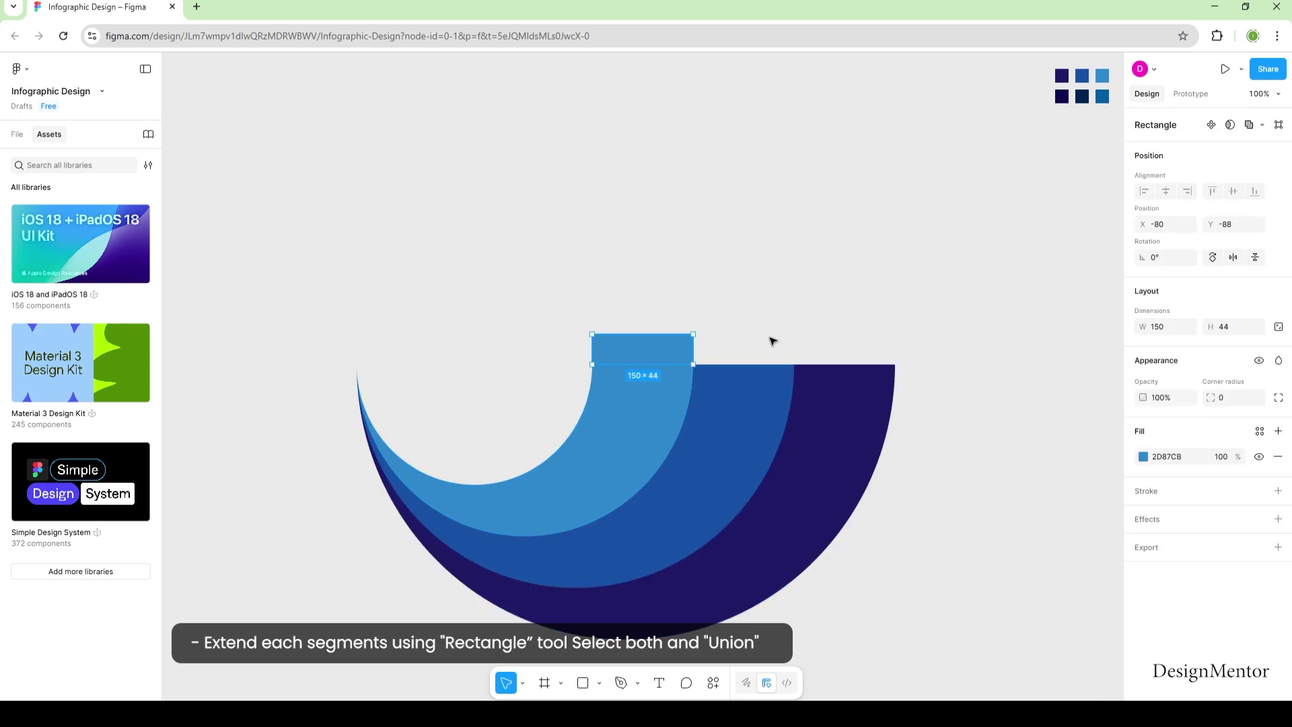
{"action": "left_click_drag", "start_coordinate": [634, 353], "coordinate": [736, 352]}
{"action": "key", "text": "i"}
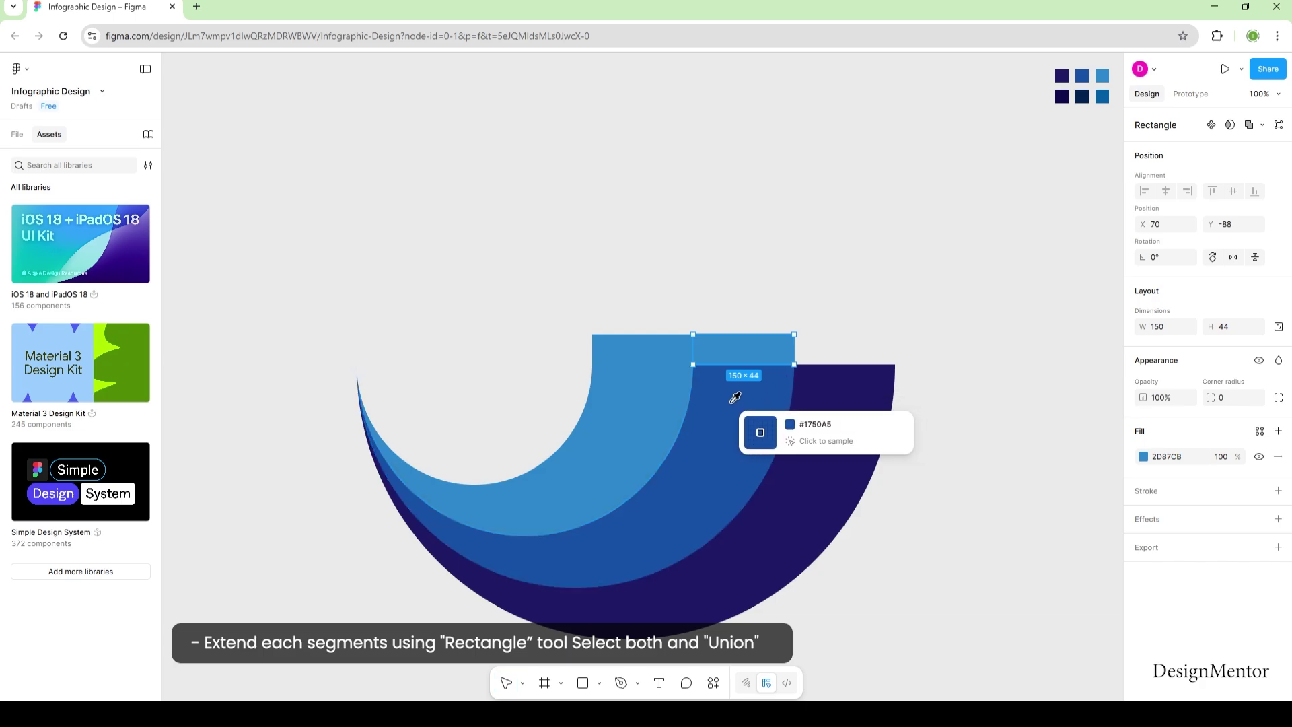
{"action": "left_click", "coordinate": [754, 434]}
Step: Stretch the medium-blue extension rectangle upward to a height of about 290
{"action": "key", "text": "r"}
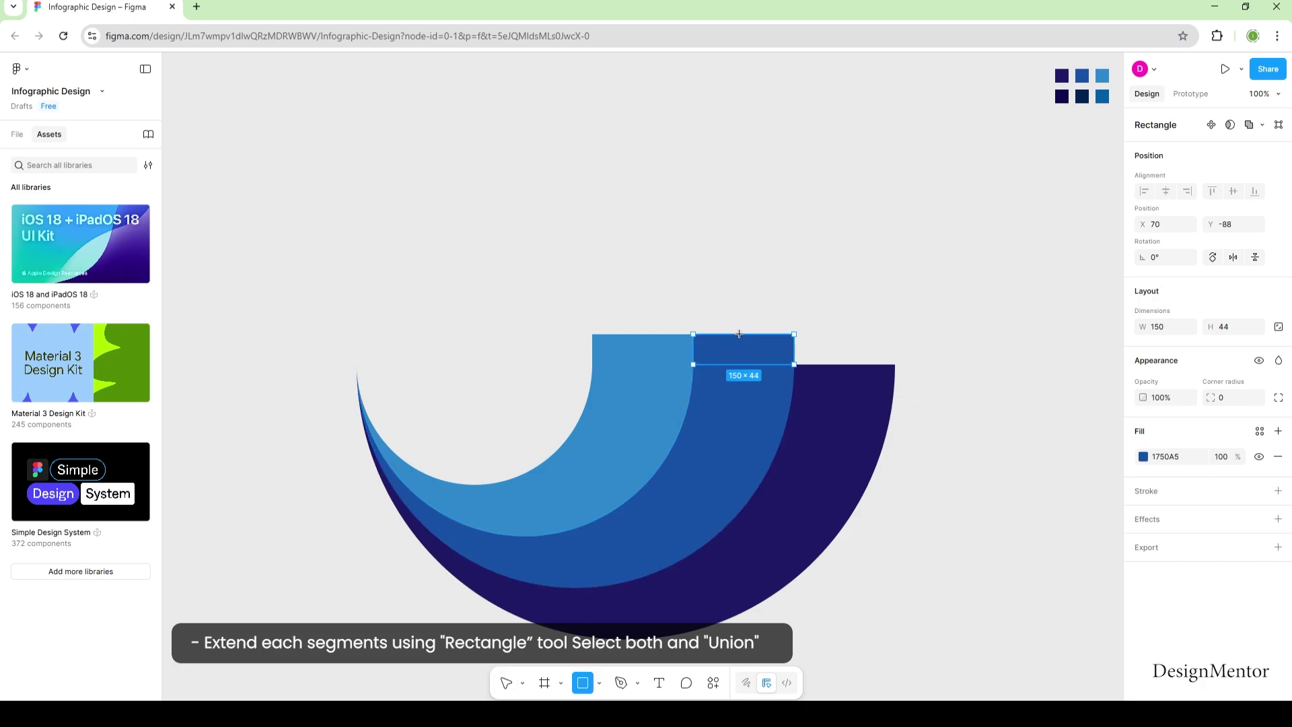
{"action": "left_click_drag", "start_coordinate": [740, 335], "coordinate": [740, 172]}
{"action": "left_click", "coordinate": [950, 271]}
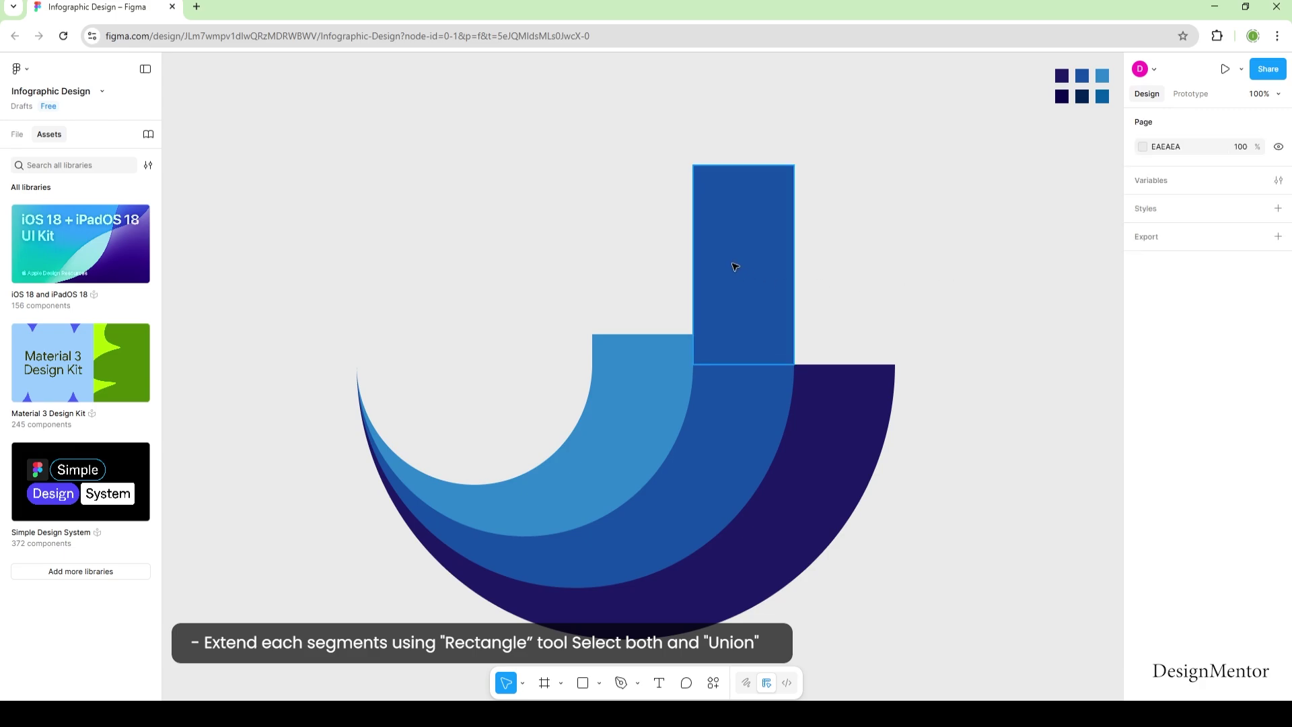
{"action": "left_click", "coordinate": [735, 267]}
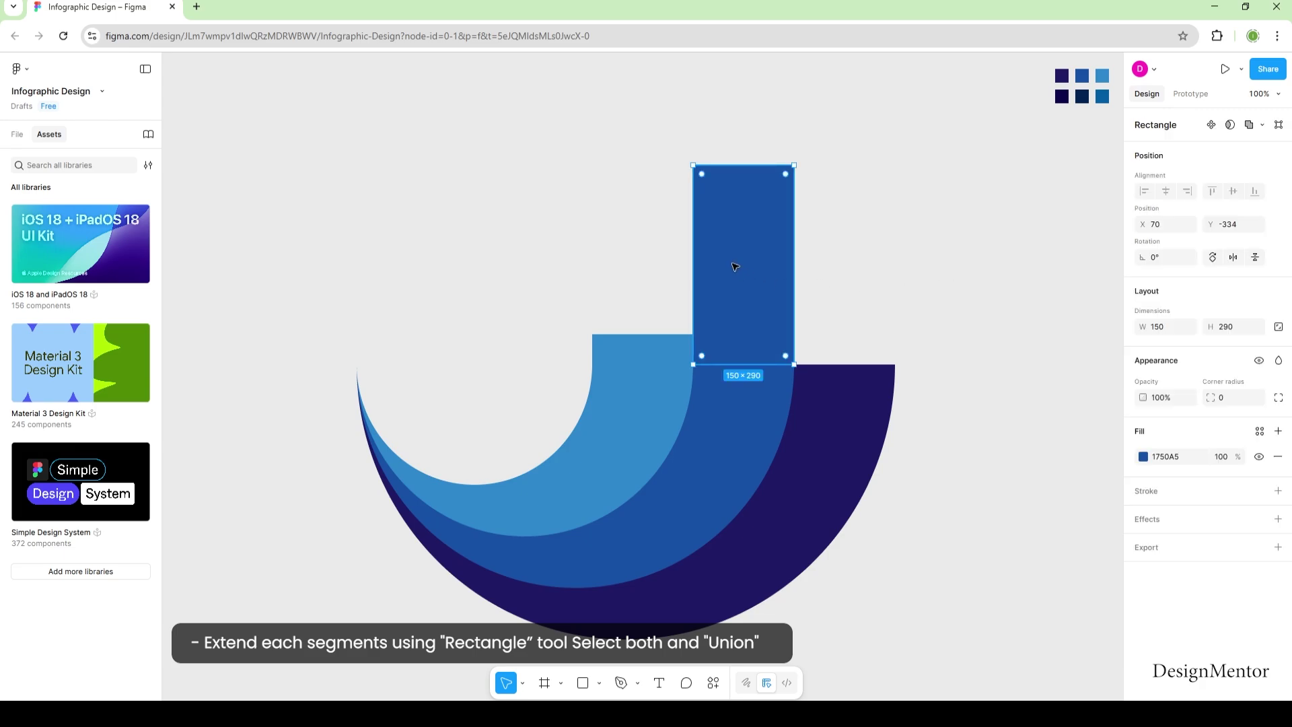
Step: Duplicate the medium-blue extension rectangle onto the dark segment's flat end and stretch the copy upward to about 410 high
{"action": "left_click", "coordinate": [828, 319]}
{"action": "left_click", "coordinate": [740, 298]}
{"action": "left_click_drag", "start_coordinate": [742, 298], "coordinate": [853, 278]}
{"action": "left_click_drag", "start_coordinate": [846, 130], "coordinate": [844, 82]}
{"action": "left_click", "coordinate": [997, 288]}
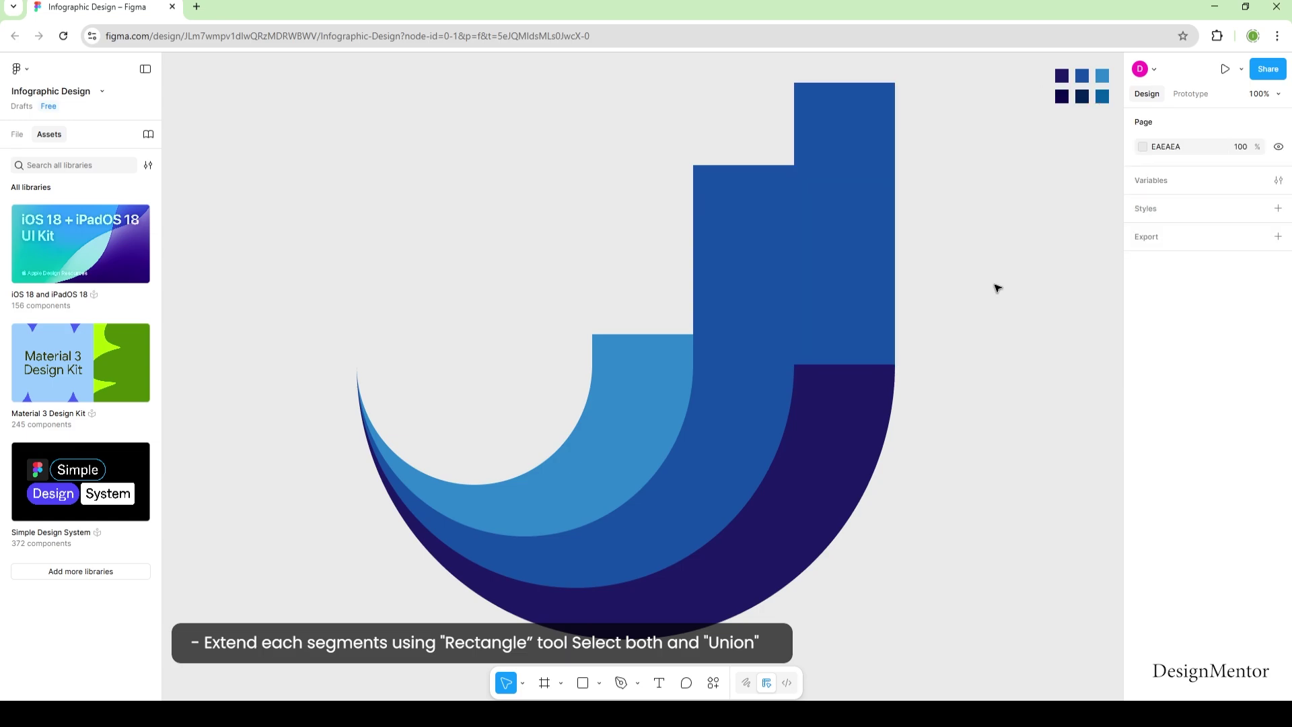
Step: Fill the tallest extension rectangle with the dark segment's sampled colour, 1E1A65
{"action": "left_click", "coordinate": [837, 248]}
{"action": "key", "text": "i"}
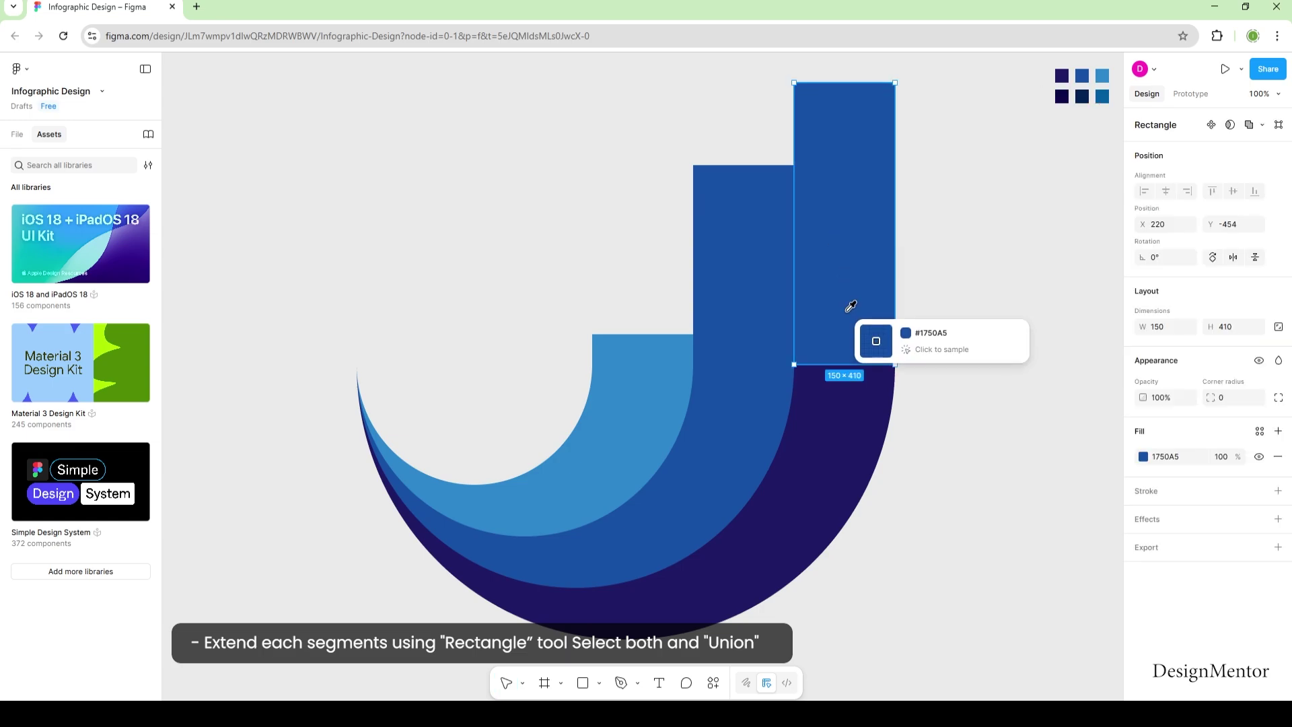
{"action": "left_click", "coordinate": [831, 451]}
{"action": "left_click", "coordinate": [1001, 464]}
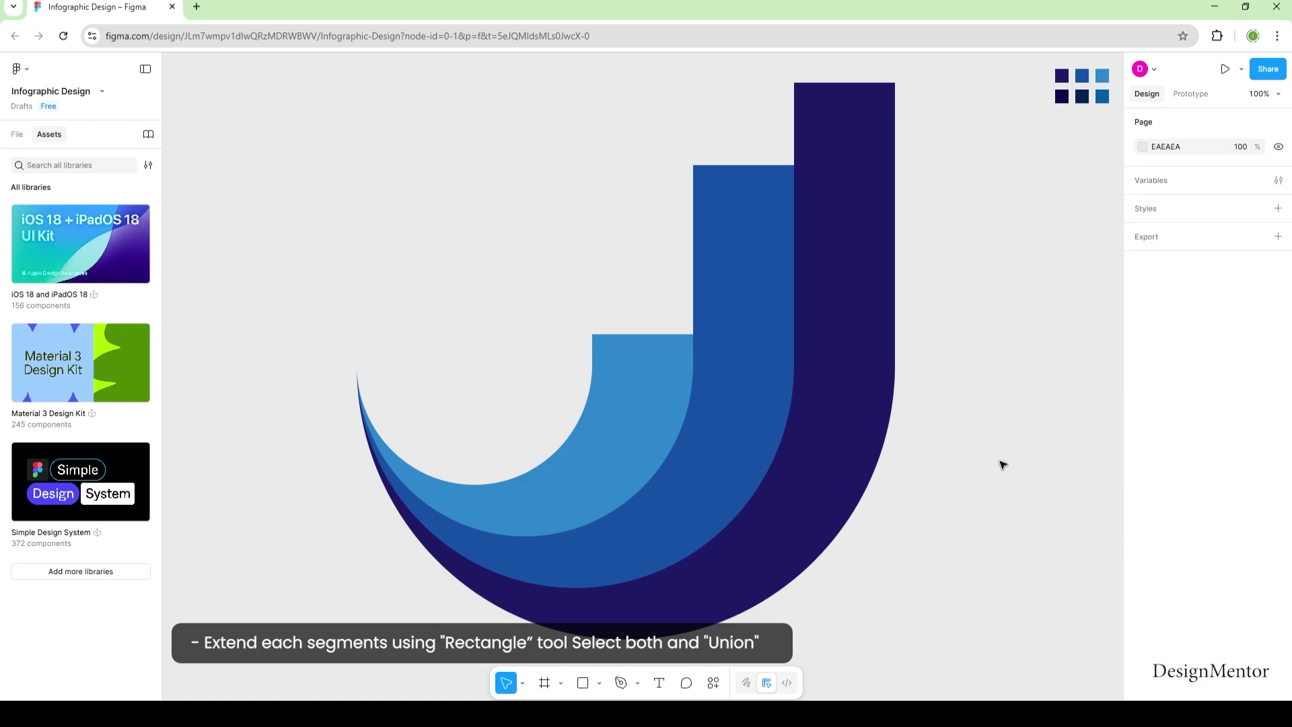
Step: Place a circle over the nested segments and set its width and height to 350
{"action": "left_click", "coordinate": [599, 682]}
{"action": "left_click", "coordinate": [588, 598]}
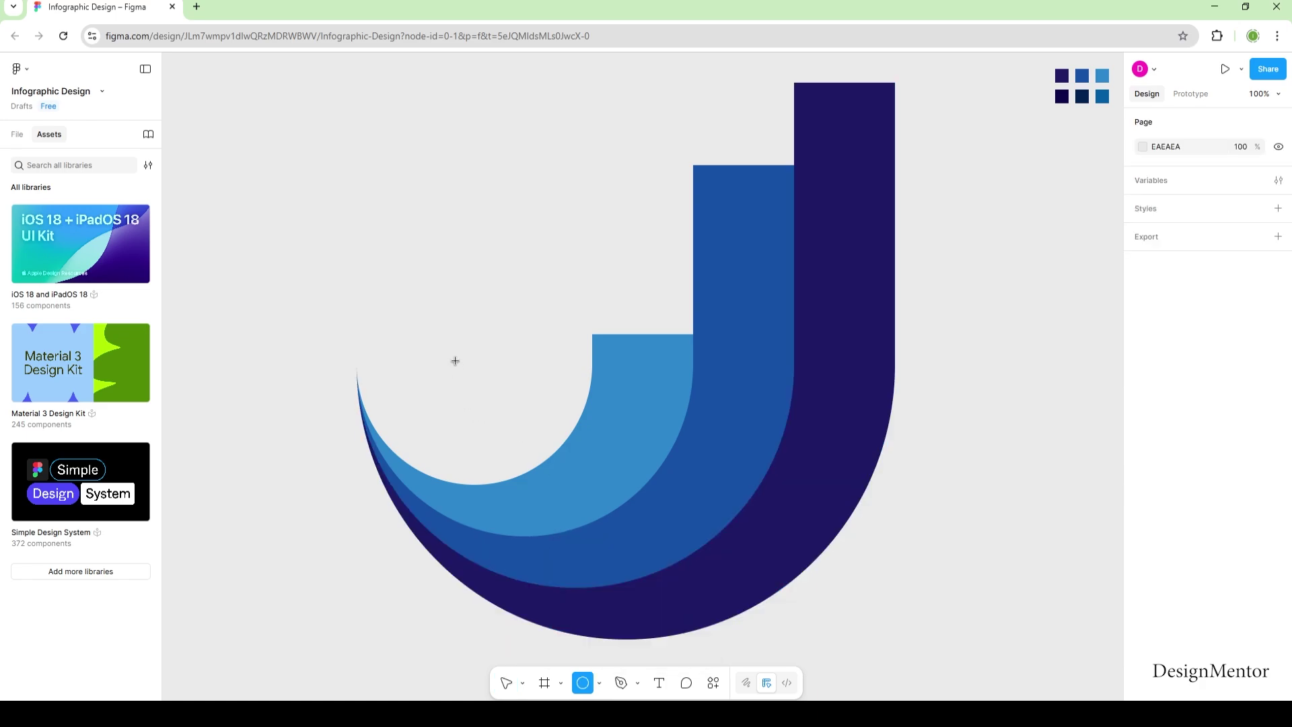
{"action": "left_click", "coordinate": [455, 361]}
{"action": "left_click", "coordinate": [1167, 328]}
{"action": "type", "text": "350"}
{"action": "key", "text": "Tab"}
{"action": "type", "text": "350"}
{"action": "key", "text": "Return"}
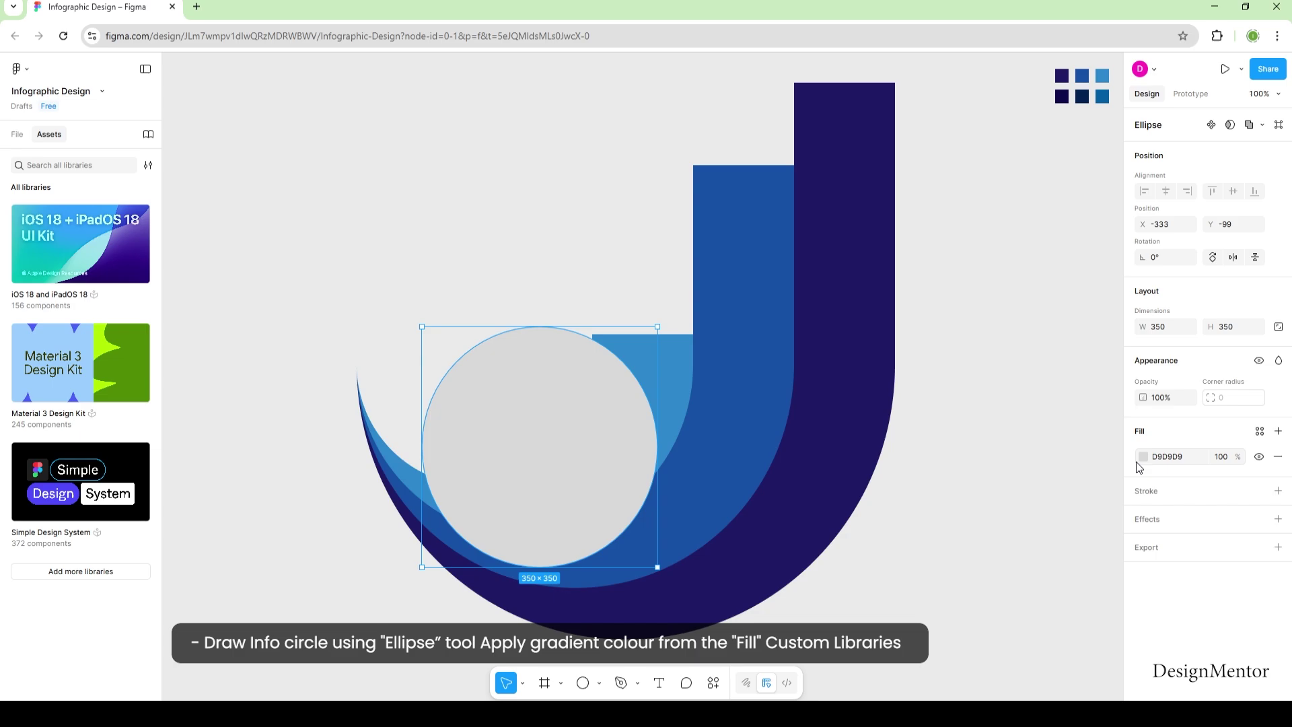
Step: Give the circle a linear gradient fill with stops FFFFFF at 0% and C2C2C2 at 100%
{"action": "left_click", "coordinate": [1142, 456]}
{"action": "left_click", "coordinate": [994, 397]}
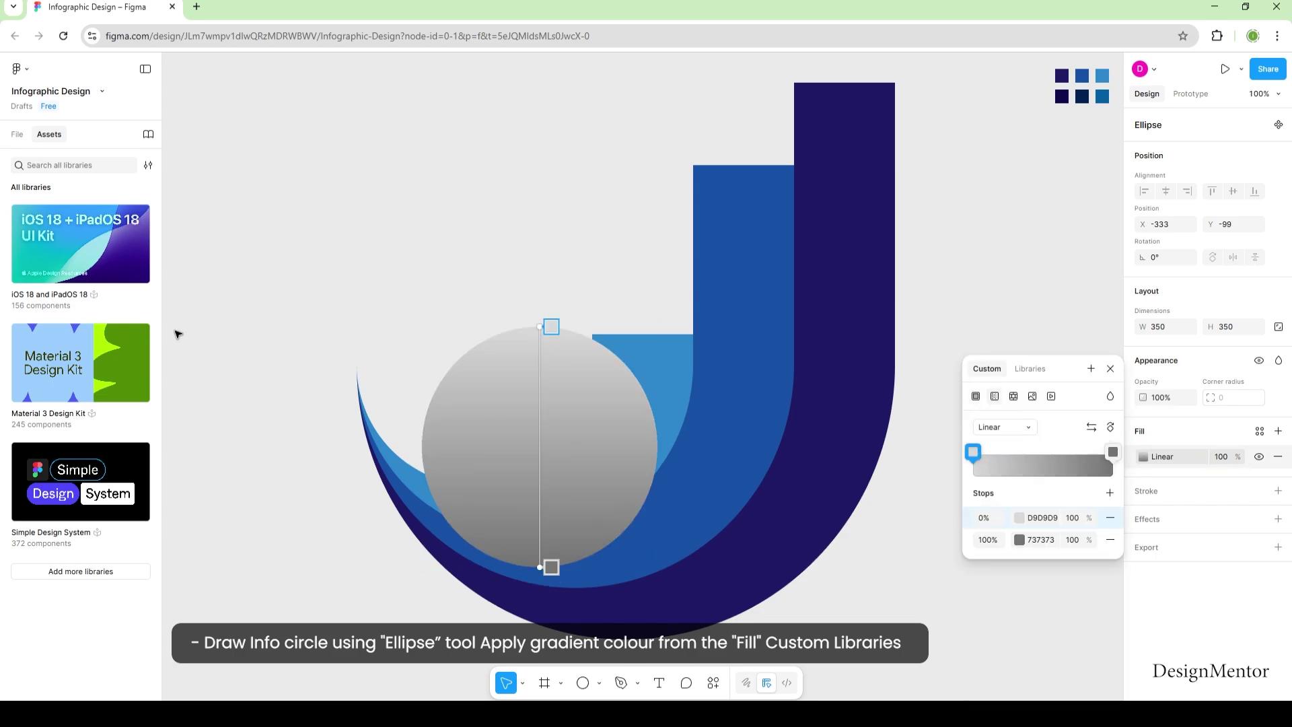
{"action": "left_click", "coordinate": [970, 453]}
{"action": "left_click_drag", "start_coordinate": [812, 426], "coordinate": [796, 400]}
{"action": "left_click", "coordinate": [1113, 454]}
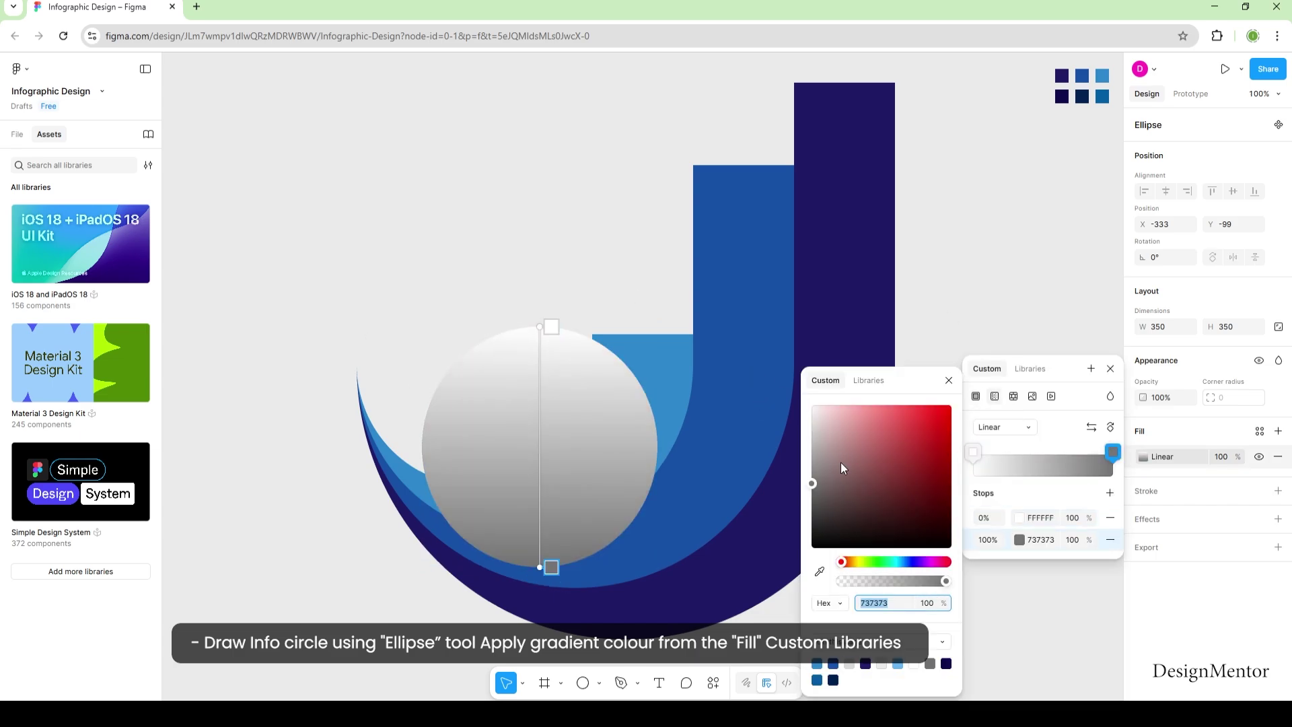
{"action": "left_click_drag", "start_coordinate": [813, 481], "coordinate": [782, 445]}
Step: Angle the circle's gradient diagonally, from white at the circle's upper right to grey at its lower left
{"action": "left_click_drag", "start_coordinate": [539, 327], "coordinate": [595, 364]}
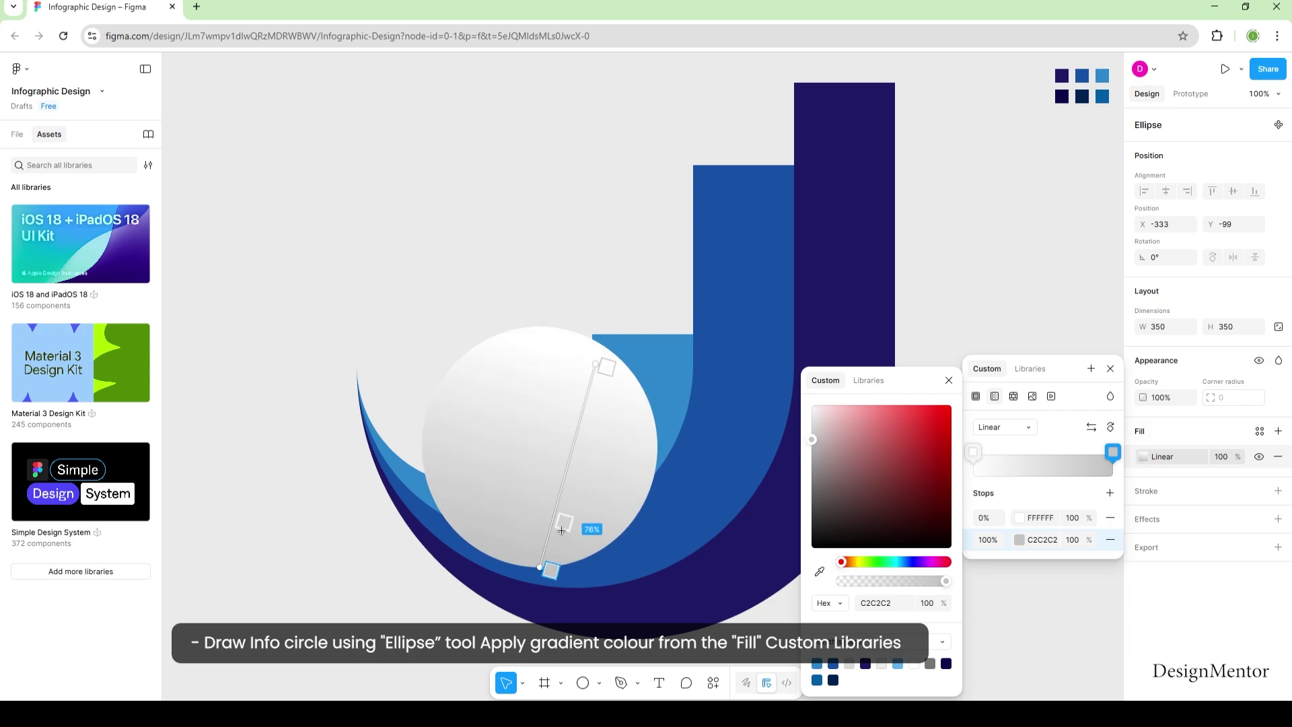
{"action": "left_click_drag", "start_coordinate": [540, 568], "coordinate": [481, 520]}
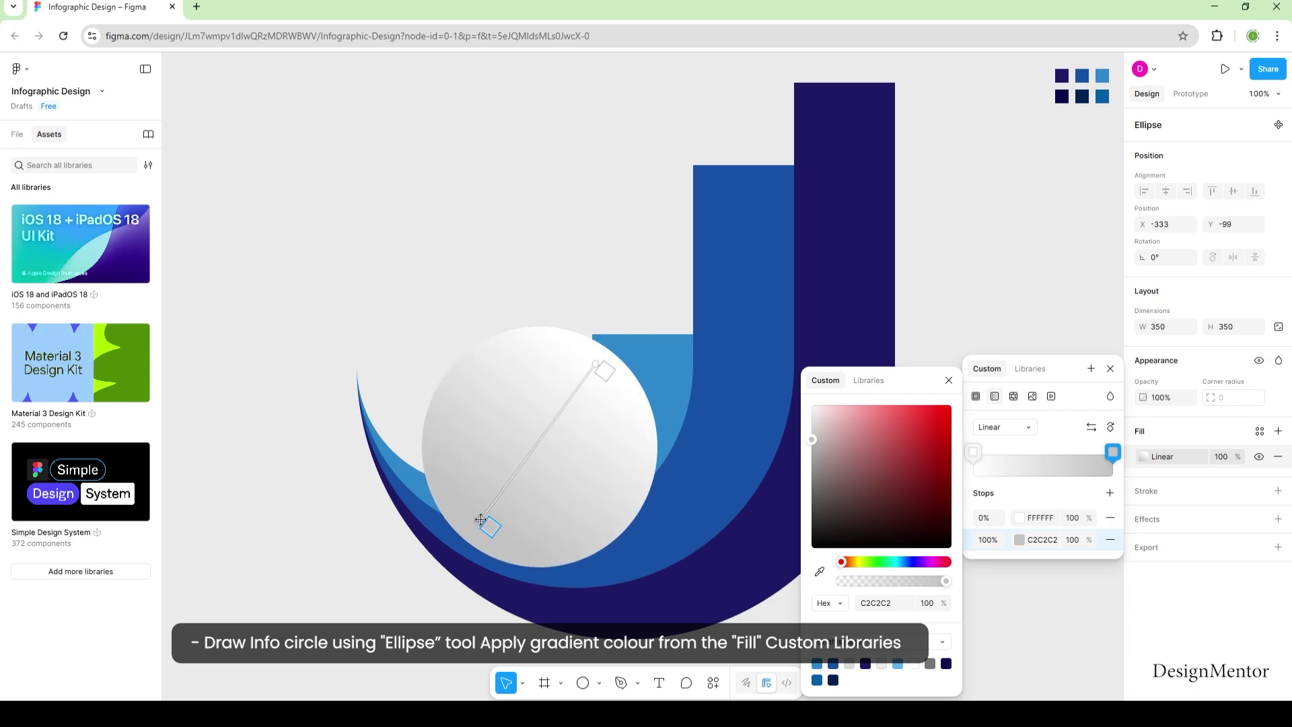
{"action": "left_click", "coordinate": [947, 381]}
{"action": "left_click", "coordinate": [1110, 370]}
Step: Add an inside stroke to the circle with weight 4 and colour FFFFFF
{"action": "left_click", "coordinate": [1168, 492]}
{"action": "left_click", "coordinate": [1219, 553]}
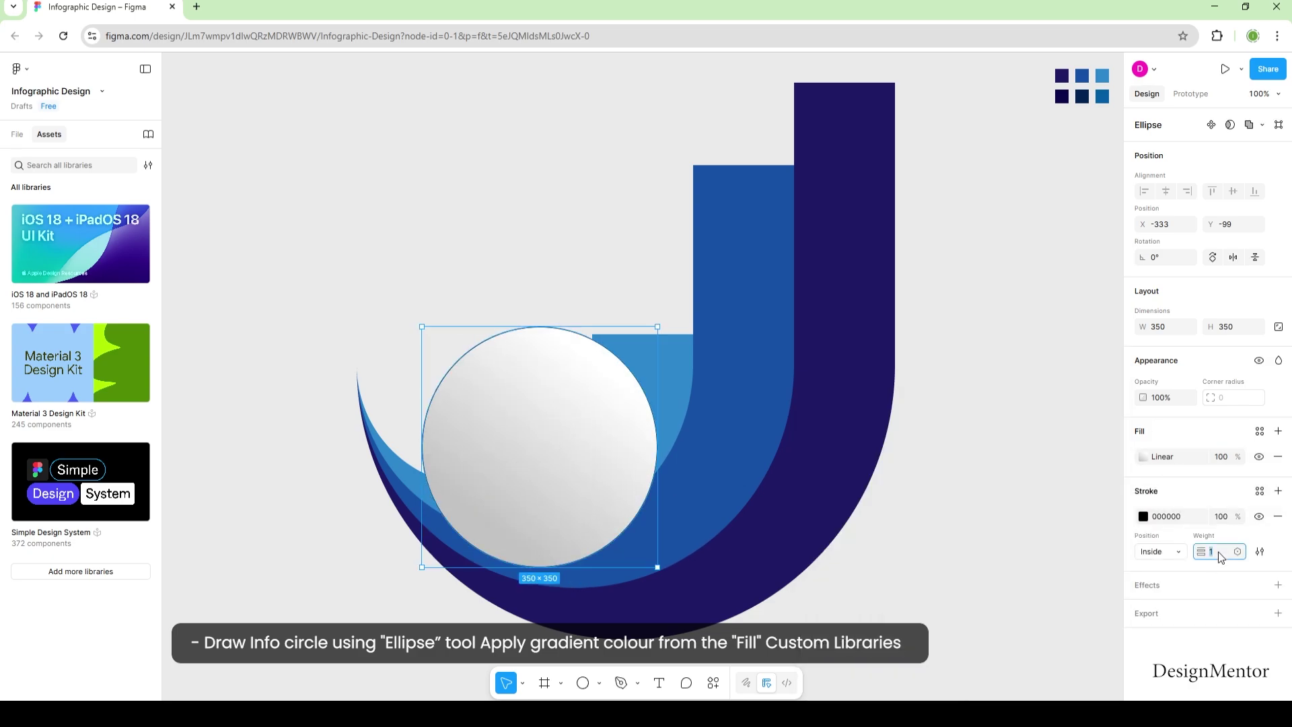
{"action": "key", "text": "Up"}
{"action": "key", "text": "Up"}
{"action": "key", "text": "Up"}
{"action": "left_click", "coordinate": [1144, 517]}
{"action": "left_click_drag", "start_coordinate": [995, 440], "coordinate": [912, 387]}
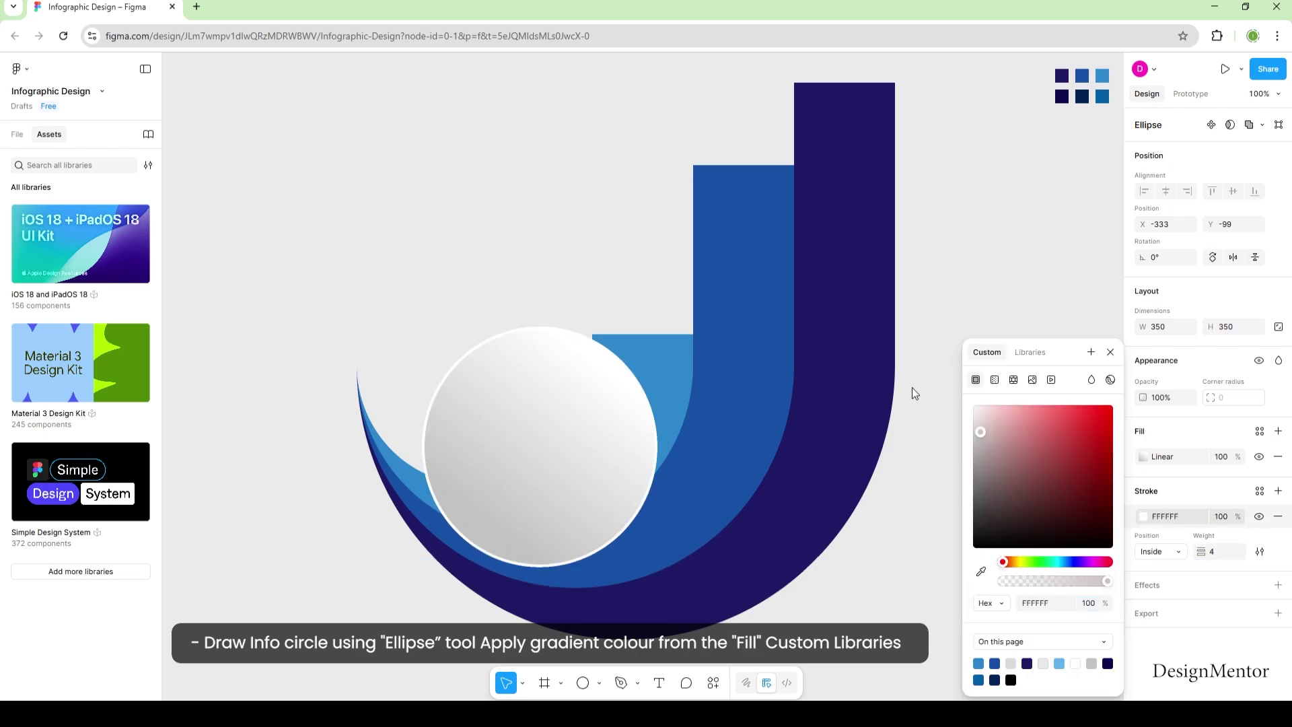
Step: Move the circle into the light-blue crescent's hollow and add a drop shadow with offset X 2, Y 4 and blur 4
{"action": "left_click", "coordinate": [571, 432]}
{"action": "left_click_drag", "start_coordinate": [572, 463], "coordinate": [507, 381]}
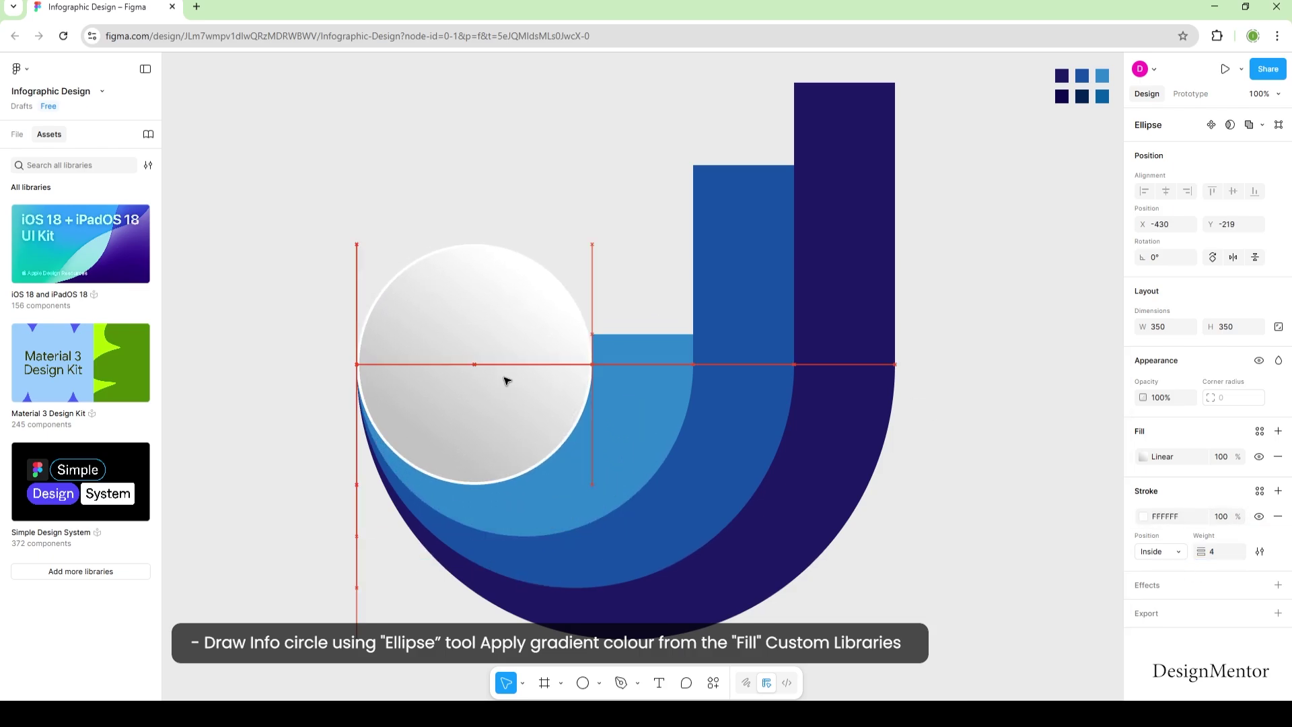
{"action": "left_click", "coordinate": [1182, 592]}
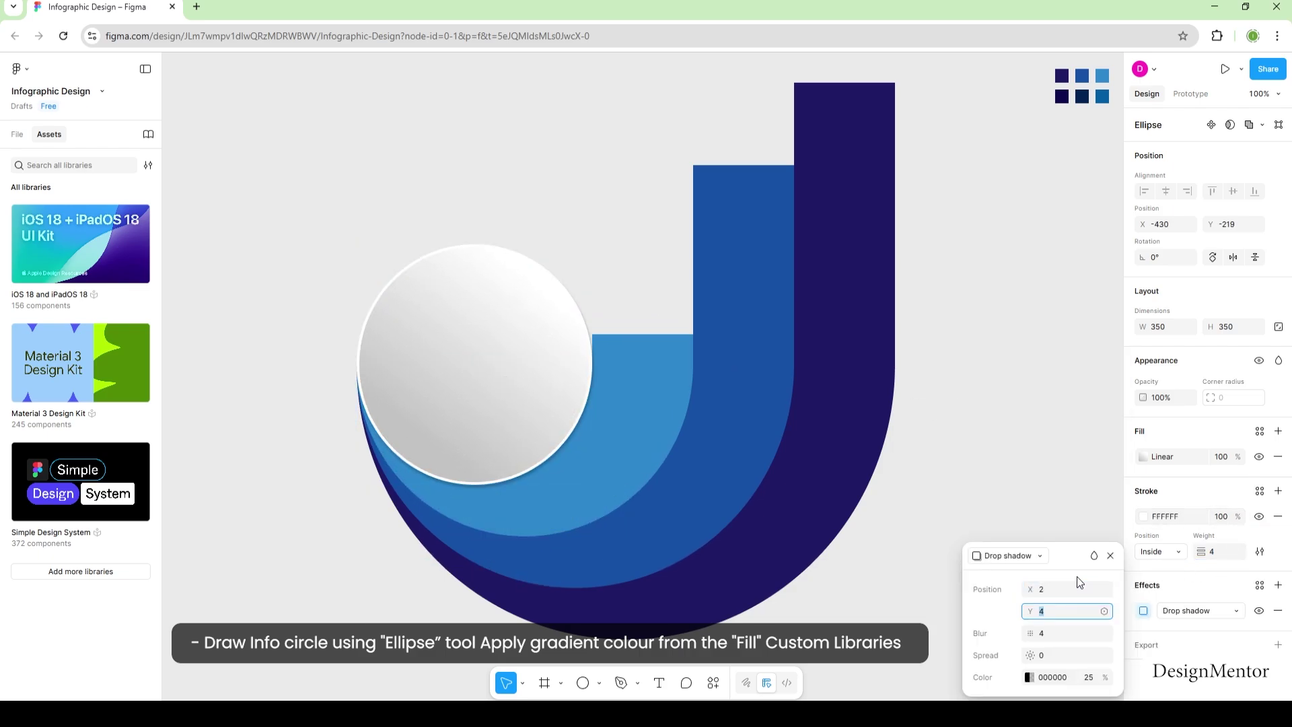
{"action": "left_click", "coordinate": [967, 397]}
Step: Stretch the light-blue extension rectangle to about 189 high and make the medium-blue one slightly taller
{"action": "left_click", "coordinate": [646, 358]}
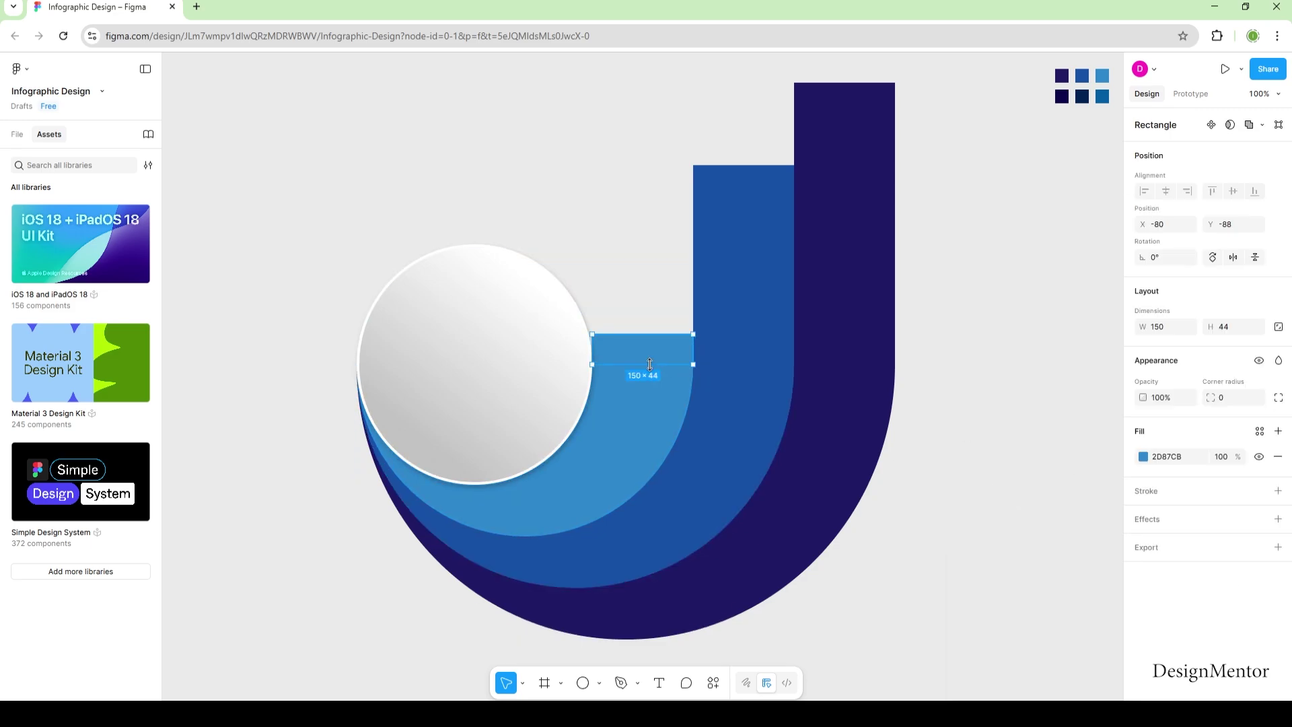
{"action": "left_click_drag", "start_coordinate": [634, 328], "coordinate": [636, 277]}
{"action": "left_click", "coordinate": [643, 351]}
{"action": "left_click_drag", "start_coordinate": [633, 334], "coordinate": [632, 234]}
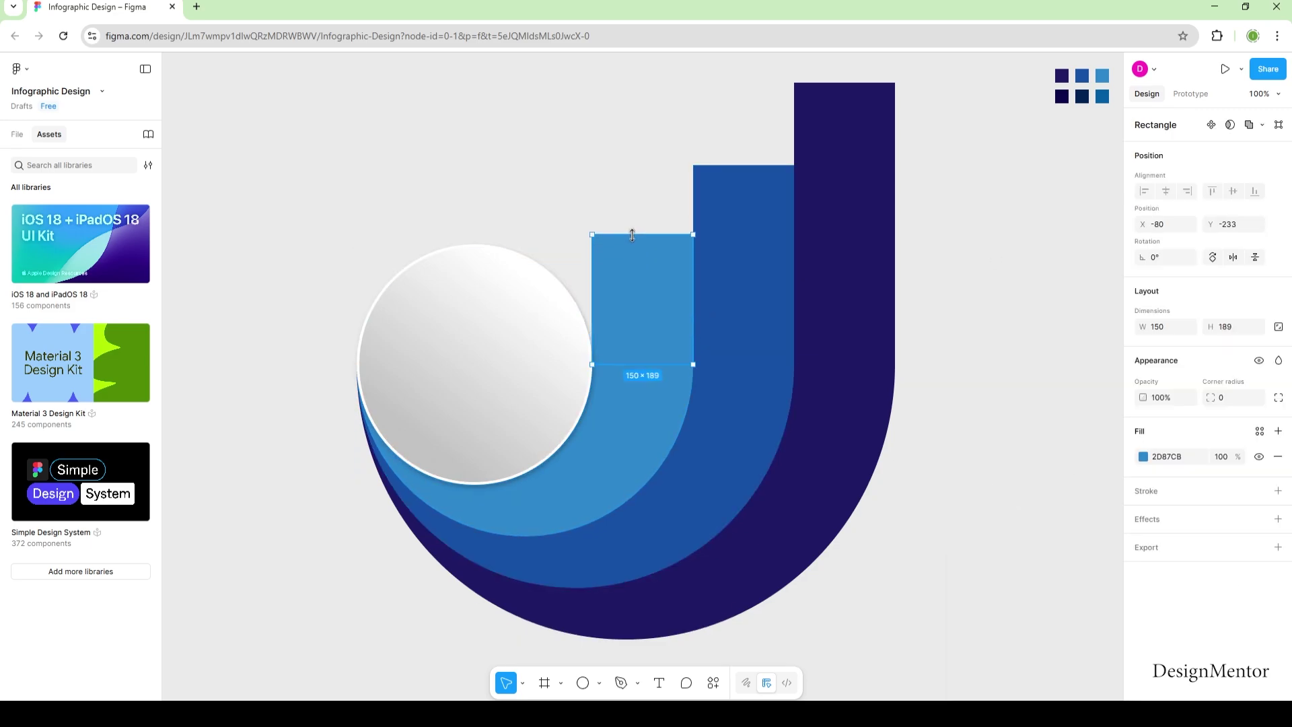
{"action": "left_click", "coordinate": [740, 202]}
{"action": "left_click_drag", "start_coordinate": [734, 165], "coordinate": [733, 149]}
{"action": "left_click", "coordinate": [1007, 289]}
{"action": "left_click", "coordinate": [625, 269]}
{"action": "left_click", "coordinate": [642, 404], "text": "shift"}
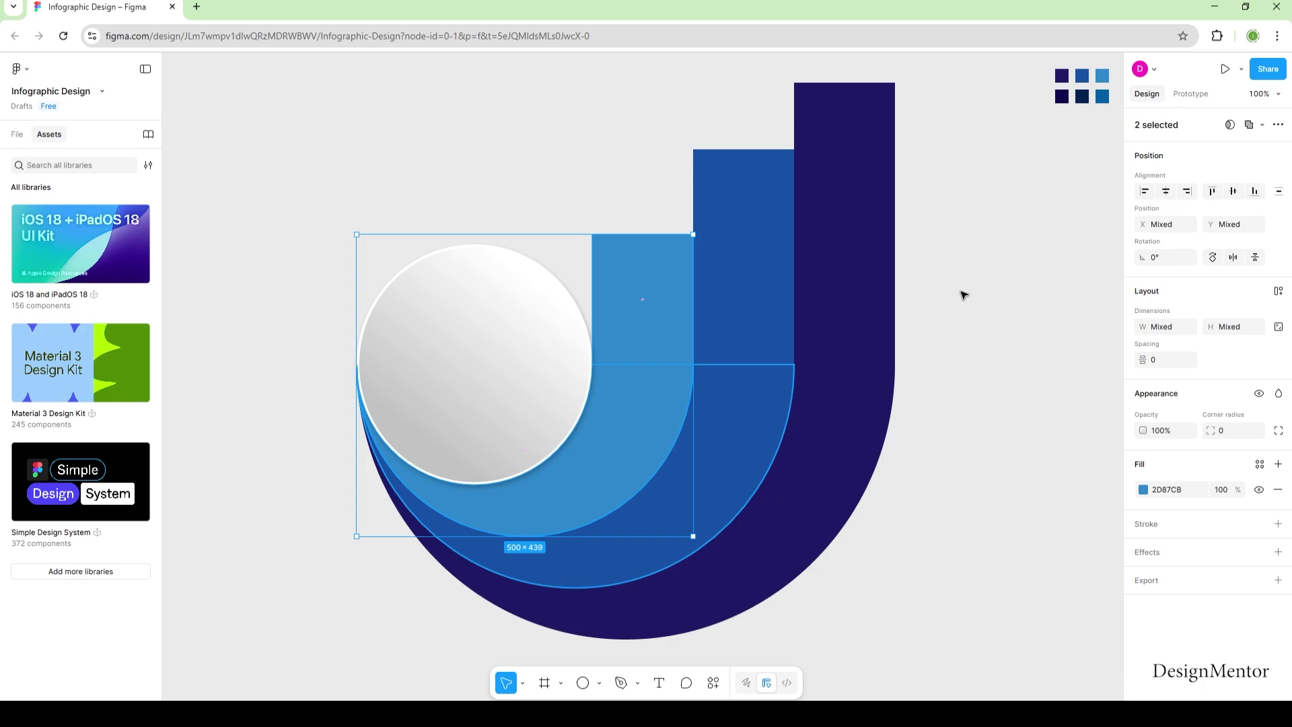
{"action": "left_click", "coordinate": [1278, 125]}
{"action": "left_click", "coordinate": [1203, 171]}
{"action": "key", "text": "ctrl+z"}
{"action": "left_click", "coordinate": [1070, 367]}
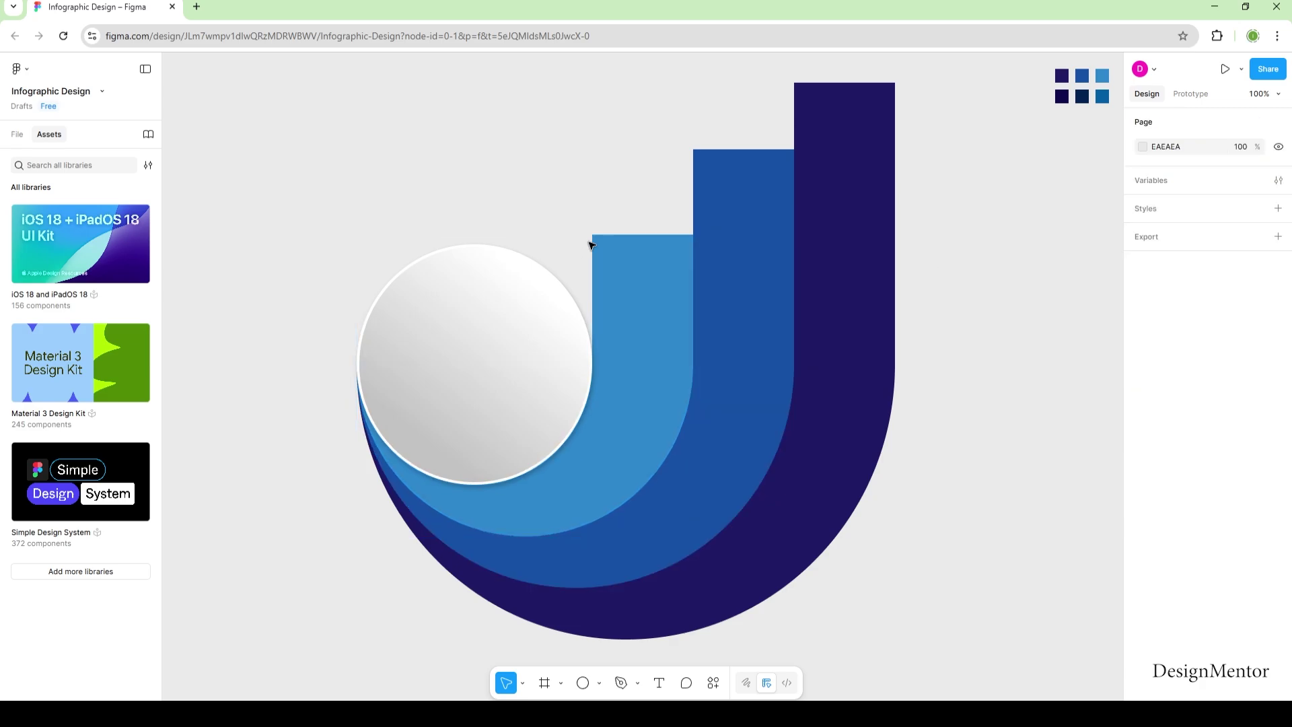
{"action": "left_click", "coordinate": [634, 404]}
{"action": "left_click", "coordinate": [1029, 248]}
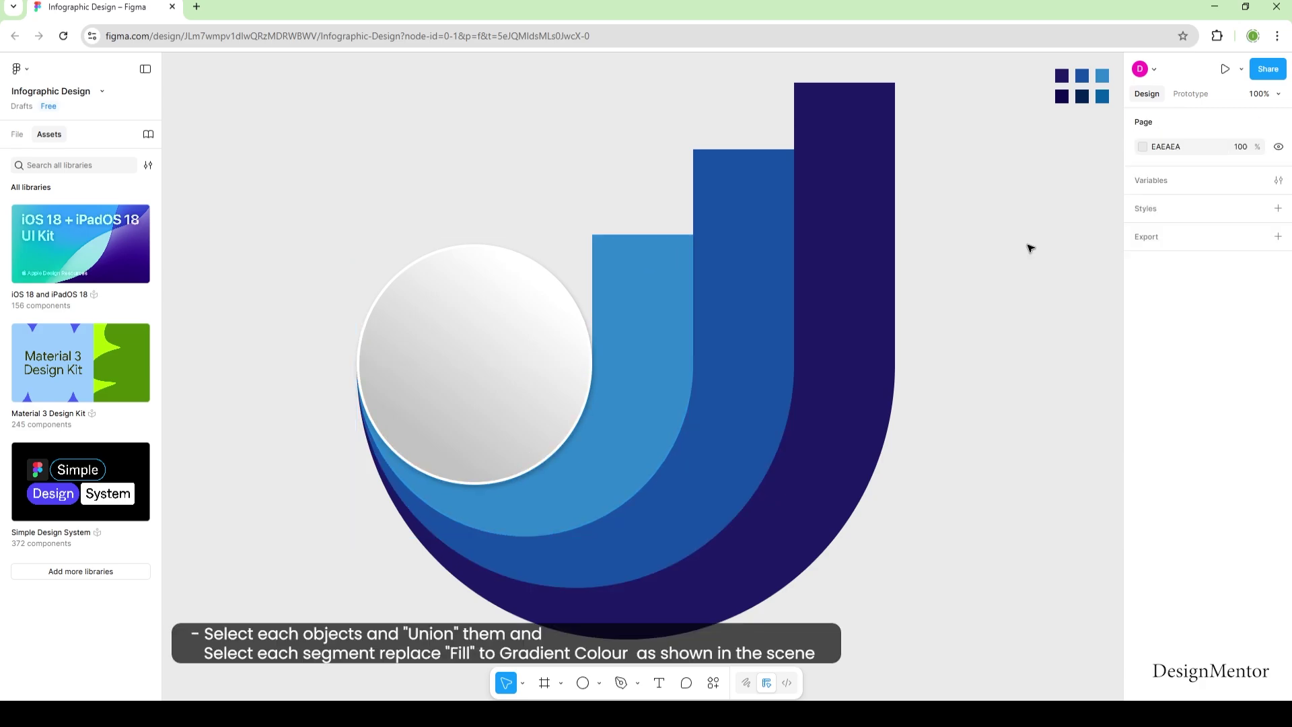
Step: Unite the light-blue extension rectangle with the light-blue crescent segment
{"action": "left_click", "coordinate": [628, 280]}
{"action": "left_click", "coordinate": [635, 409], "text": "shift"}
{"action": "left_click", "coordinate": [1262, 125]}
{"action": "left_click", "coordinate": [1174, 143]}
Step: Unite the medium-blue extension rectangle with the medium-blue crescent segment
{"action": "left_click", "coordinate": [758, 172]}
{"action": "left_click", "coordinate": [743, 430], "text": "shift"}
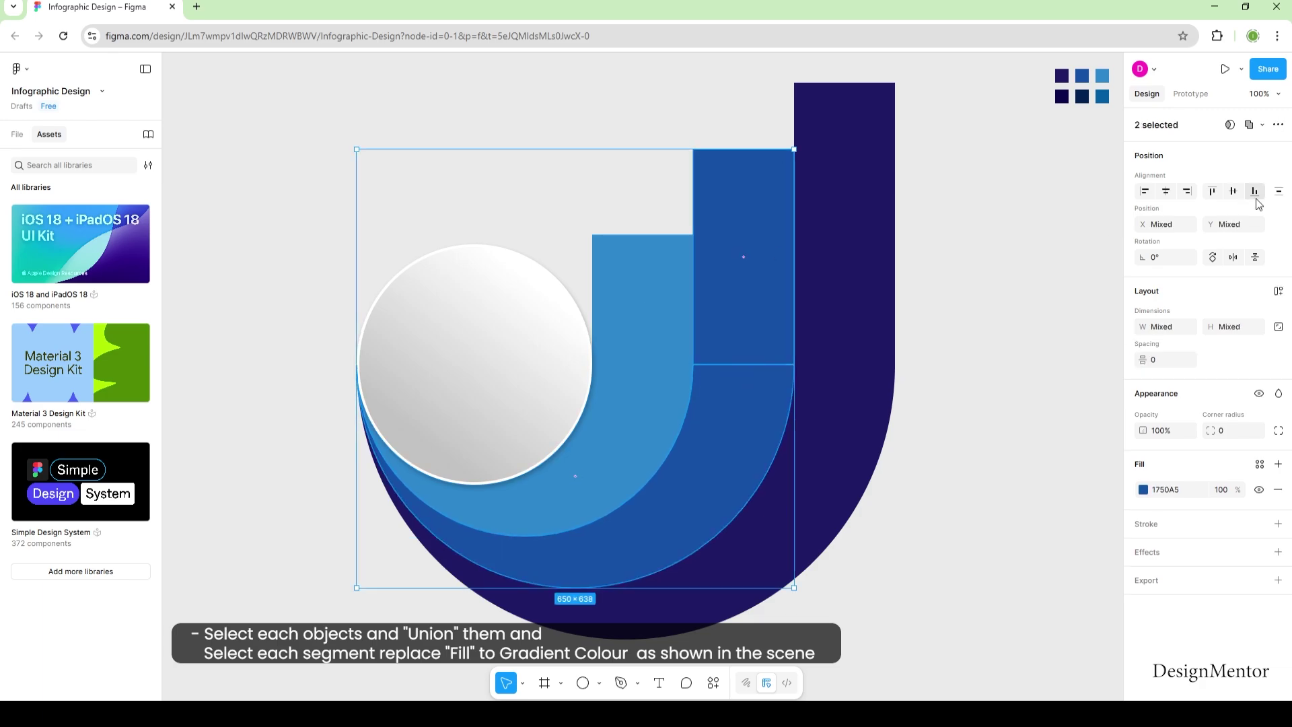
{"action": "left_click", "coordinate": [1262, 125]}
{"action": "left_click", "coordinate": [1174, 145]}
Step: Unite the dark navy extension rectangle with the outermost dark crescent segment
{"action": "left_click", "coordinate": [845, 222]}
{"action": "left_click", "coordinate": [847, 438], "text": "shift"}
{"action": "left_click", "coordinate": [1263, 126]}
{"action": "left_click", "coordinate": [1174, 145]}
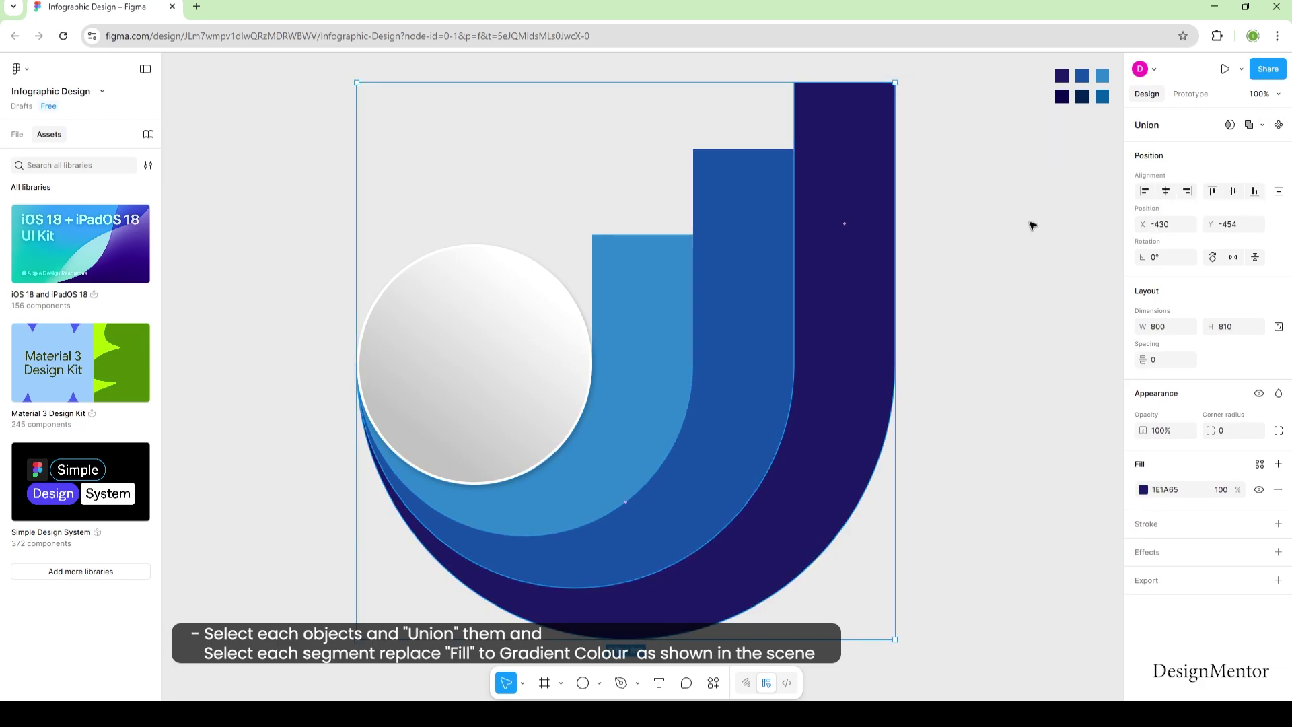
{"action": "left_click", "coordinate": [1033, 224]}
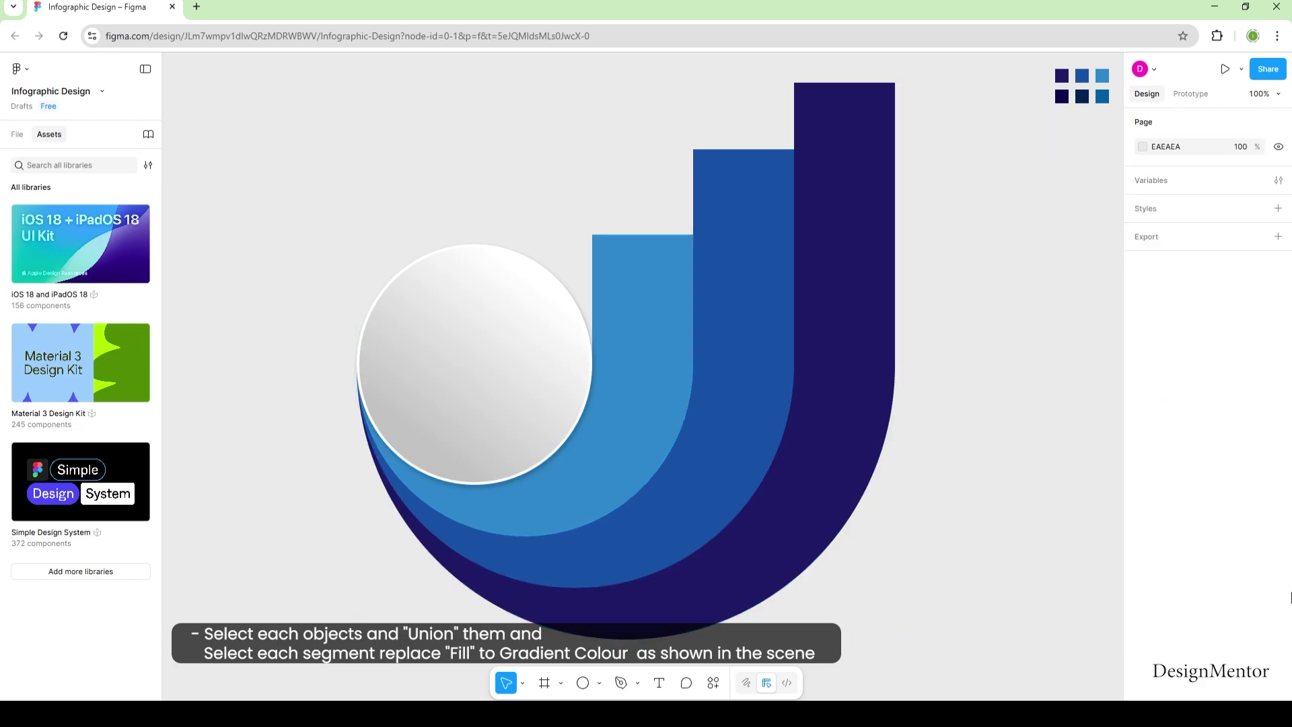
Step: Change the light-blue segment's fill to a linear gradient running horizontally from its left edge to its right edge
{"action": "left_click", "coordinate": [636, 296]}
{"action": "left_click", "coordinate": [1143, 490]}
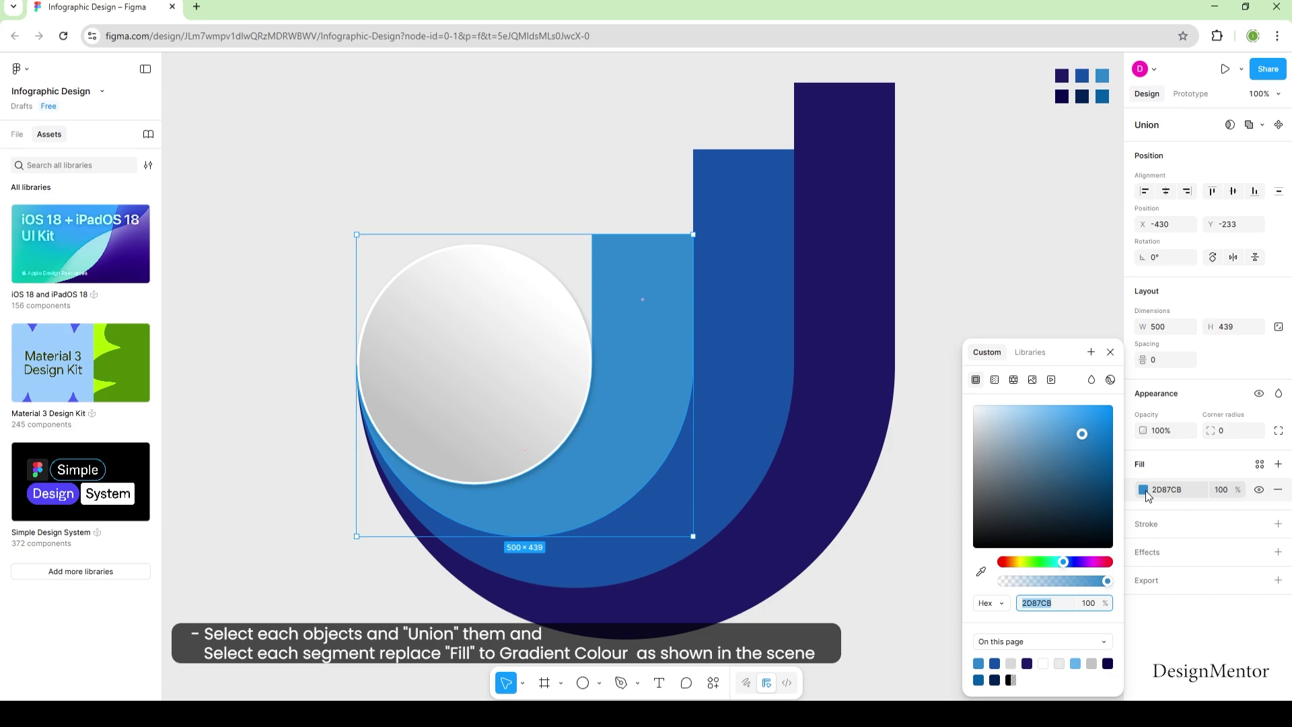
{"action": "left_click", "coordinate": [995, 379]}
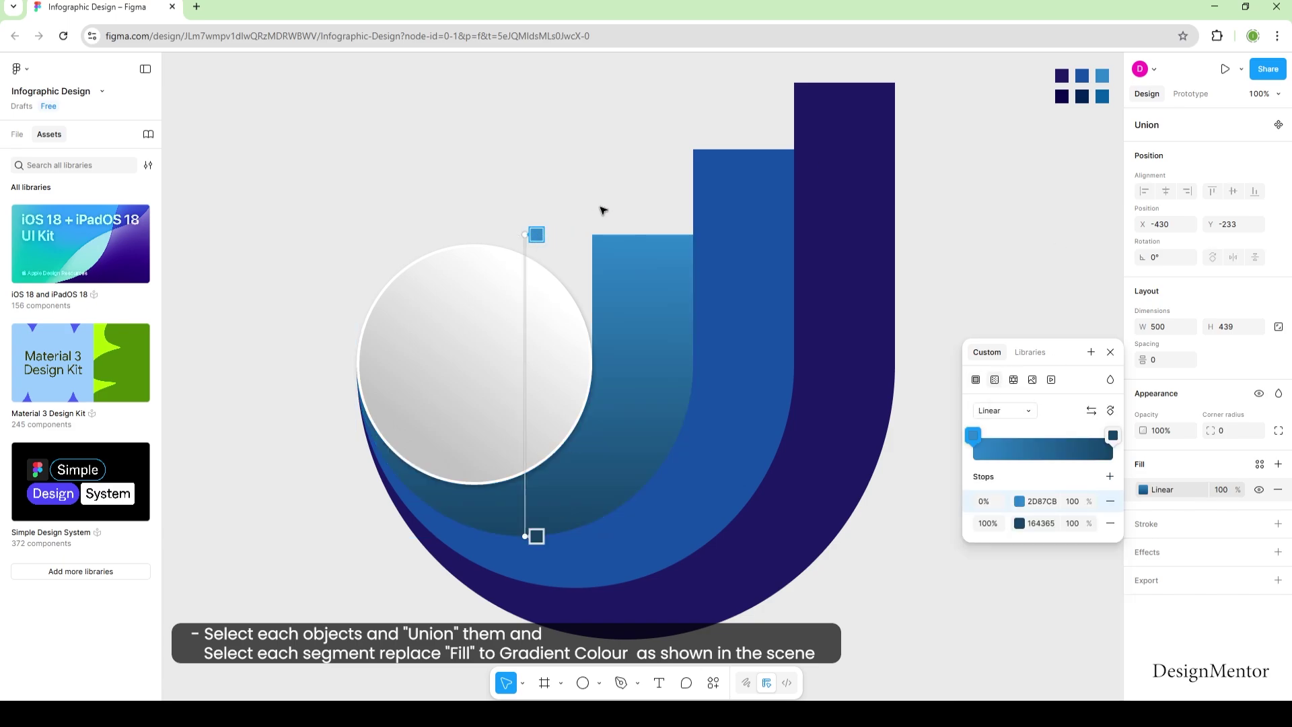
{"action": "left_click_drag", "start_coordinate": [537, 234], "coordinate": [356, 281]}
{"action": "left_click_drag", "start_coordinate": [537, 536], "coordinate": [698, 274]}
Step: Sample the light-blue gradient's start colour from the palette's upper light-blue swatch and its end colour from the swatch directly below
{"action": "left_click", "coordinate": [973, 436]}
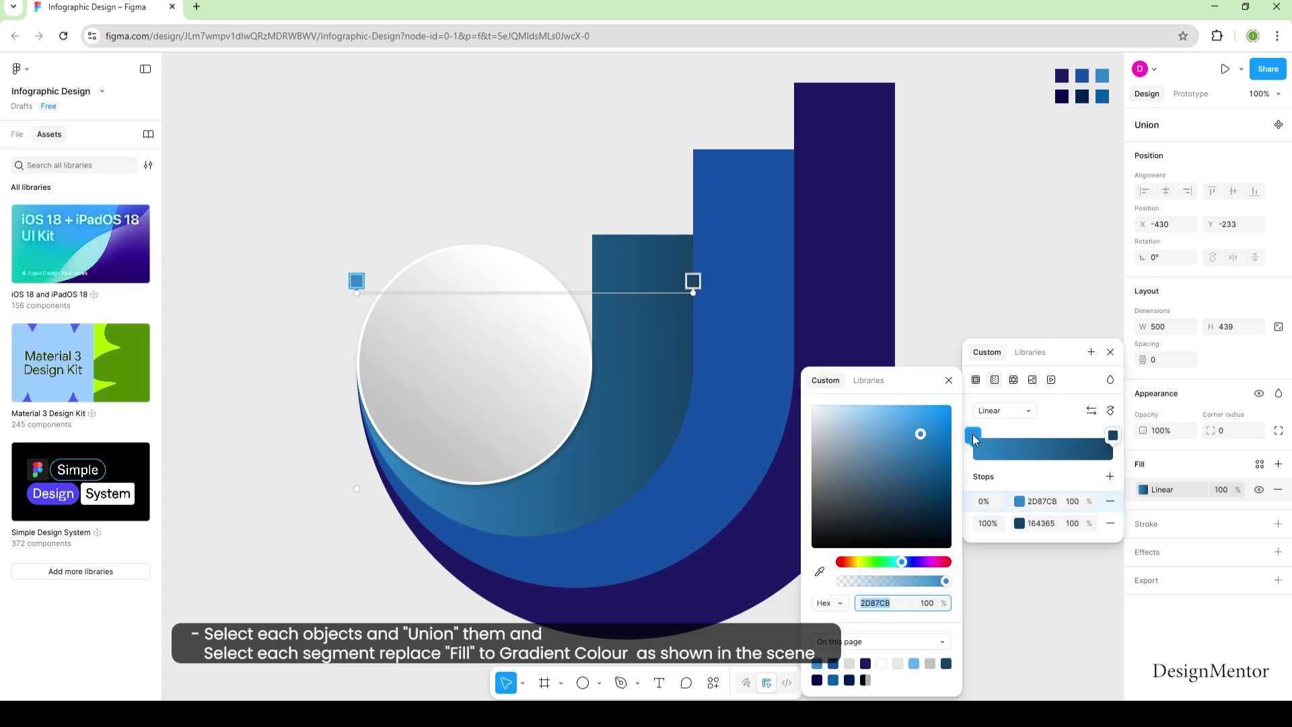
{"action": "left_click", "coordinate": [821, 563]}
{"action": "left_click", "coordinate": [1101, 78]}
{"action": "left_click", "coordinate": [1113, 436]}
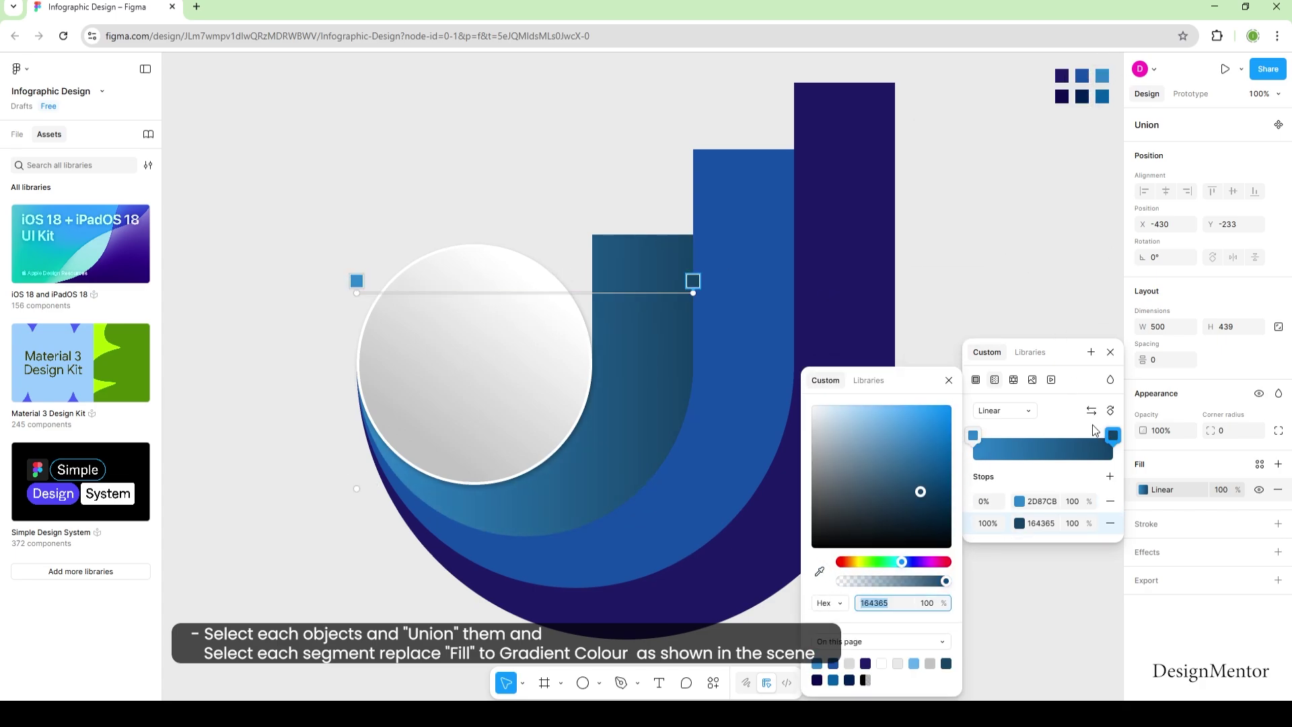
{"action": "left_click", "coordinate": [820, 571]}
{"action": "left_click", "coordinate": [1104, 94]}
{"action": "left_click", "coordinate": [1110, 352]}
{"action": "left_click", "coordinate": [1063, 288]}
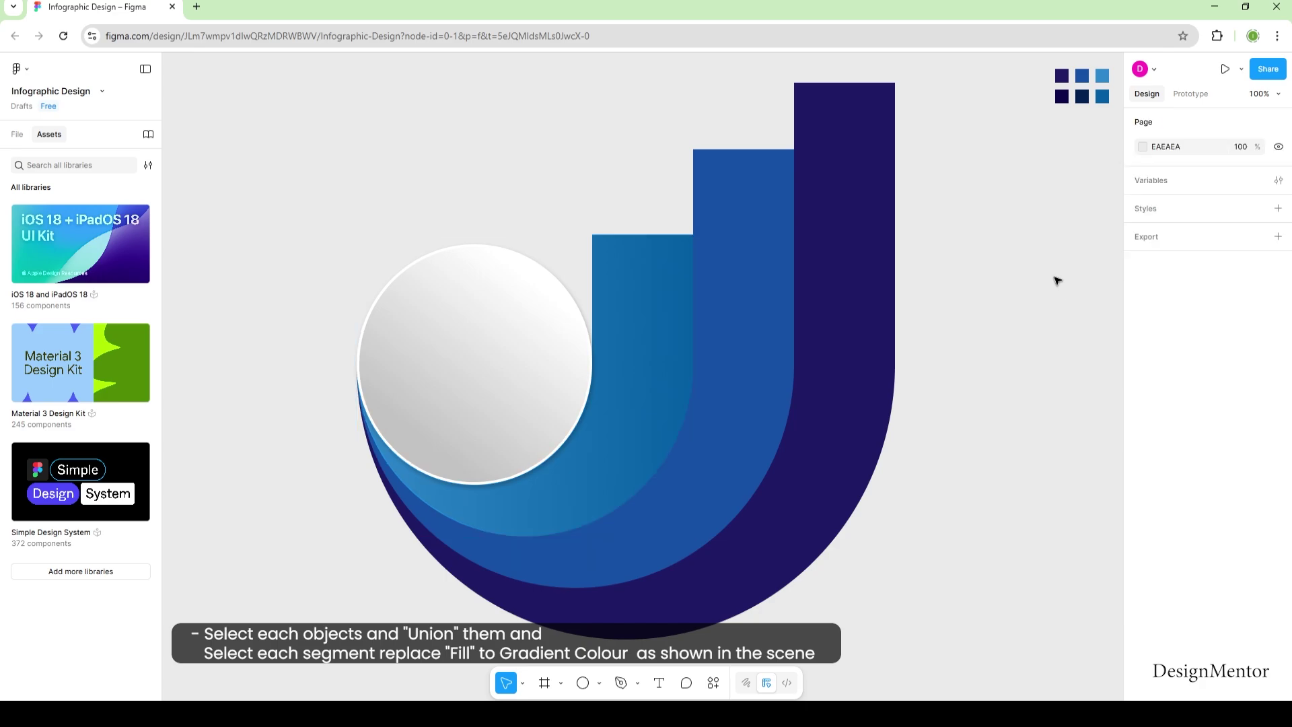
Step: Fill the medium-blue segment with a horizontal linear gradient from 1750A5 at its left edge to 002051 at its right edge
{"action": "left_click", "coordinate": [755, 232]}
{"action": "left_click", "coordinate": [1143, 490]}
{"action": "left_click", "coordinate": [995, 380]}
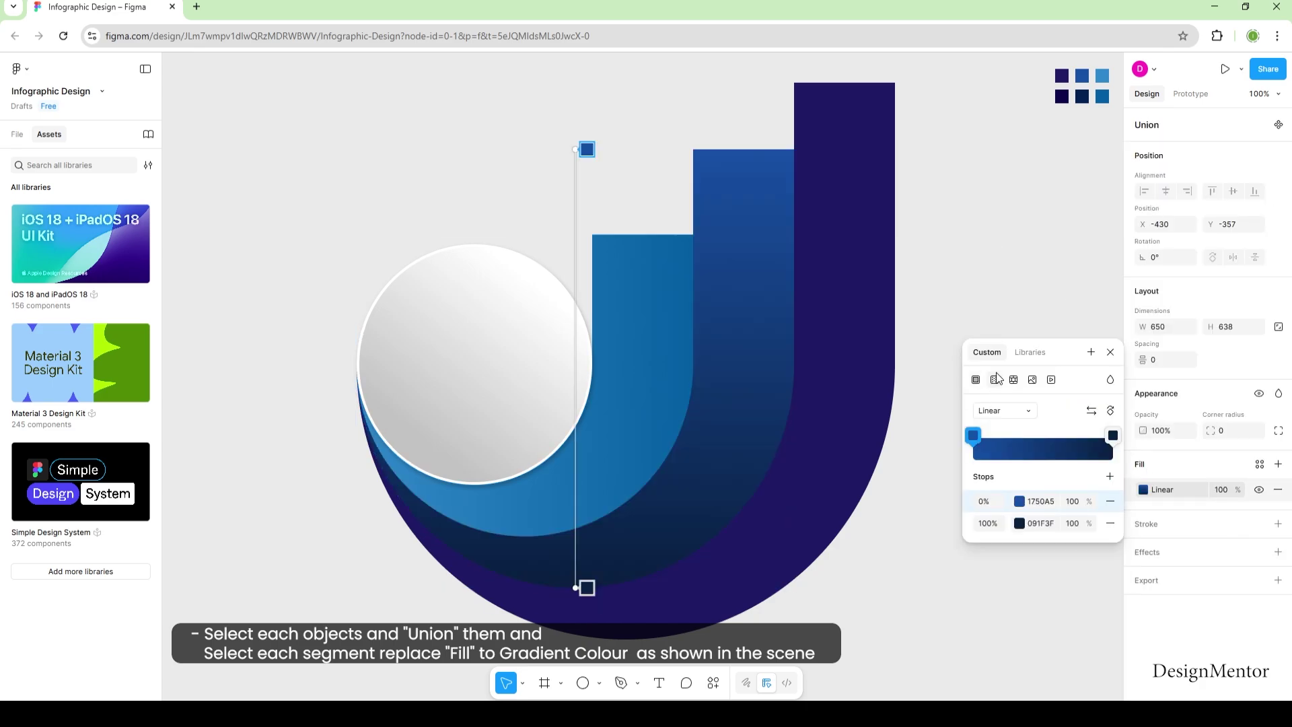
{"action": "left_click_drag", "start_coordinate": [575, 149], "coordinate": [356, 247]}
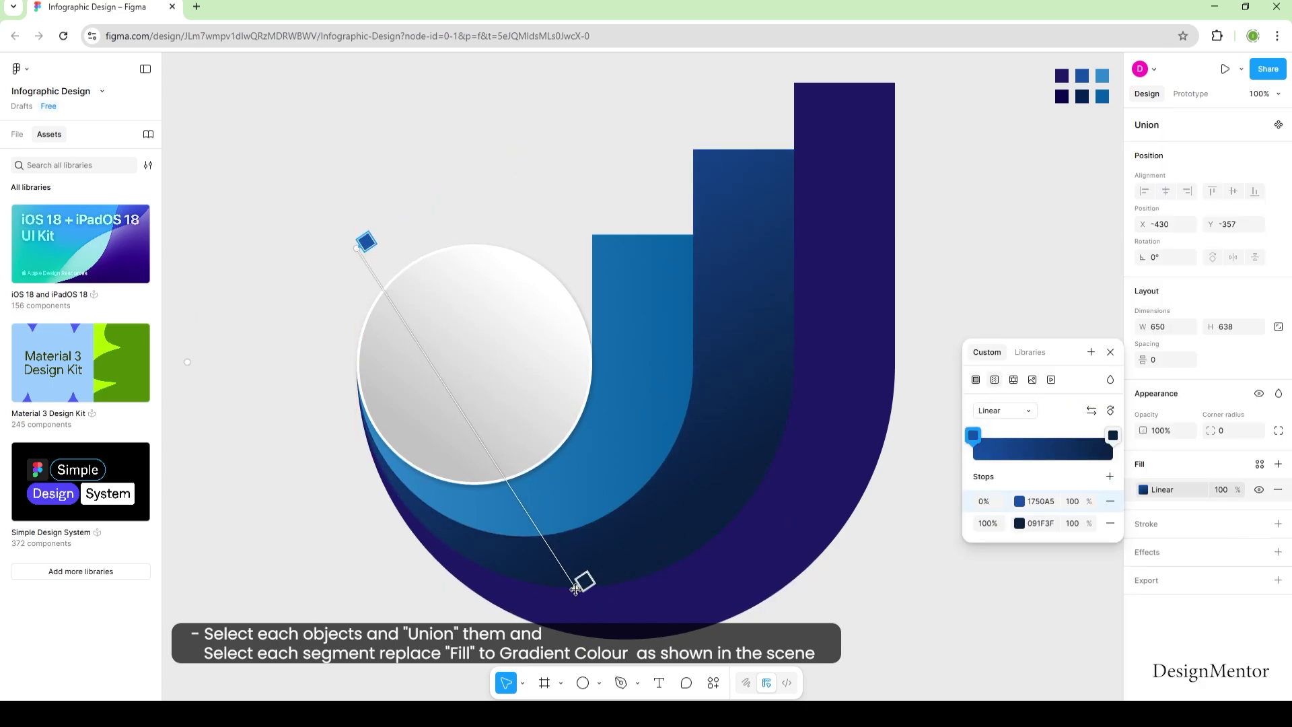
{"action": "left_click_drag", "start_coordinate": [575, 588], "coordinate": [795, 248]}
{"action": "left_click", "coordinate": [972, 436]}
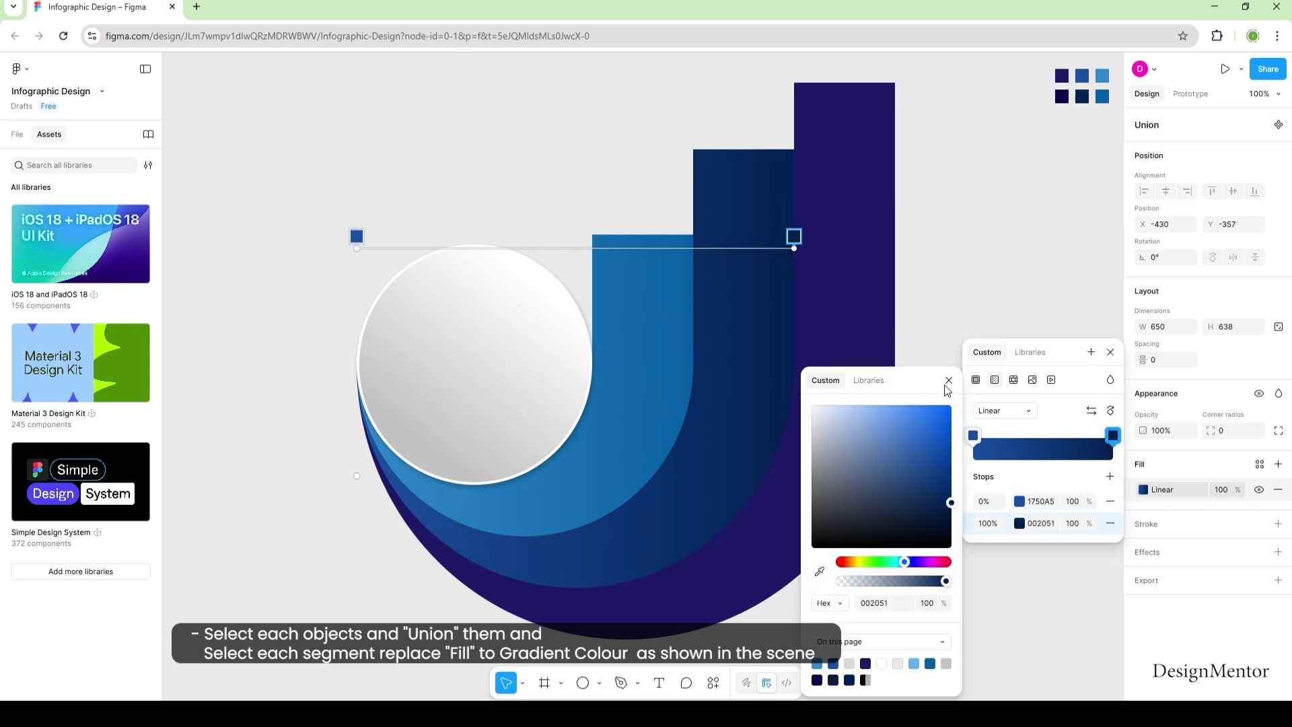
{"action": "left_click", "coordinate": [1040, 344]}
{"action": "left_click", "coordinate": [1040, 343]}
Step: Change the outermost dark segment's fill to a linear gradient running horizontally from its right edge to its left edge
{"action": "left_click", "coordinate": [890, 256]}
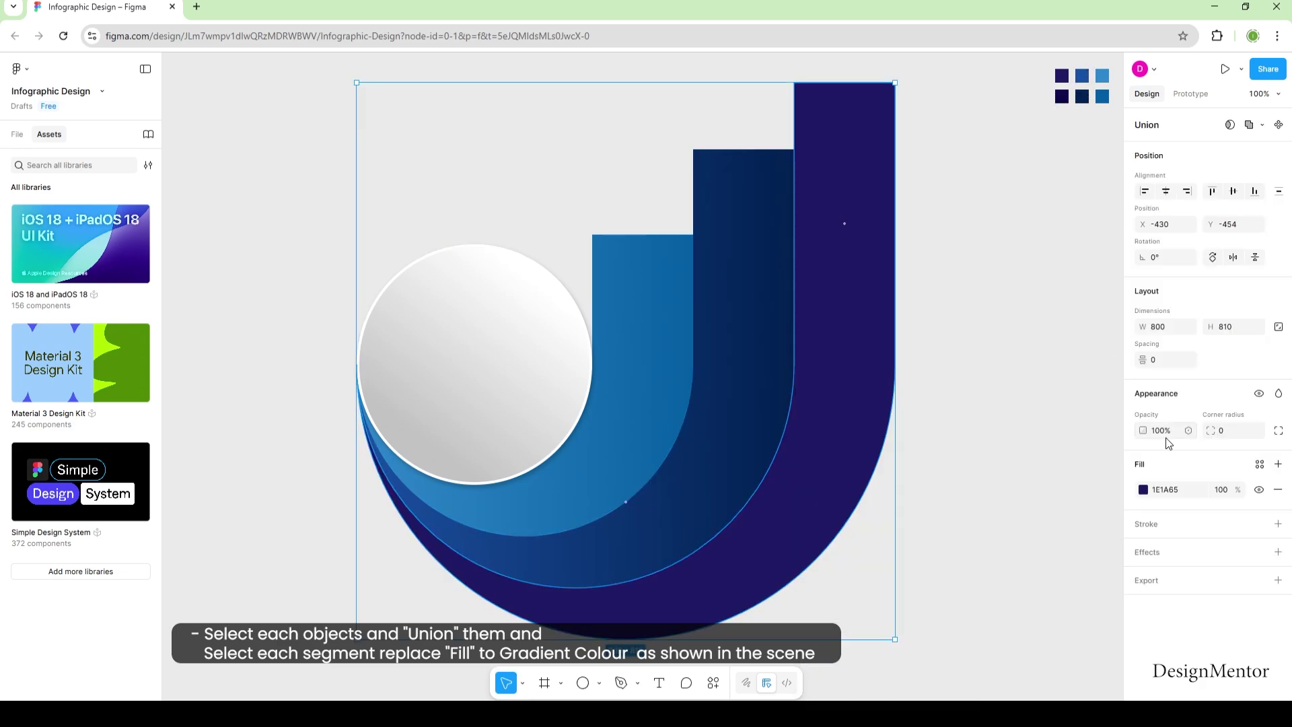
{"action": "left_click", "coordinate": [1143, 489]}
{"action": "left_click", "coordinate": [995, 380]}
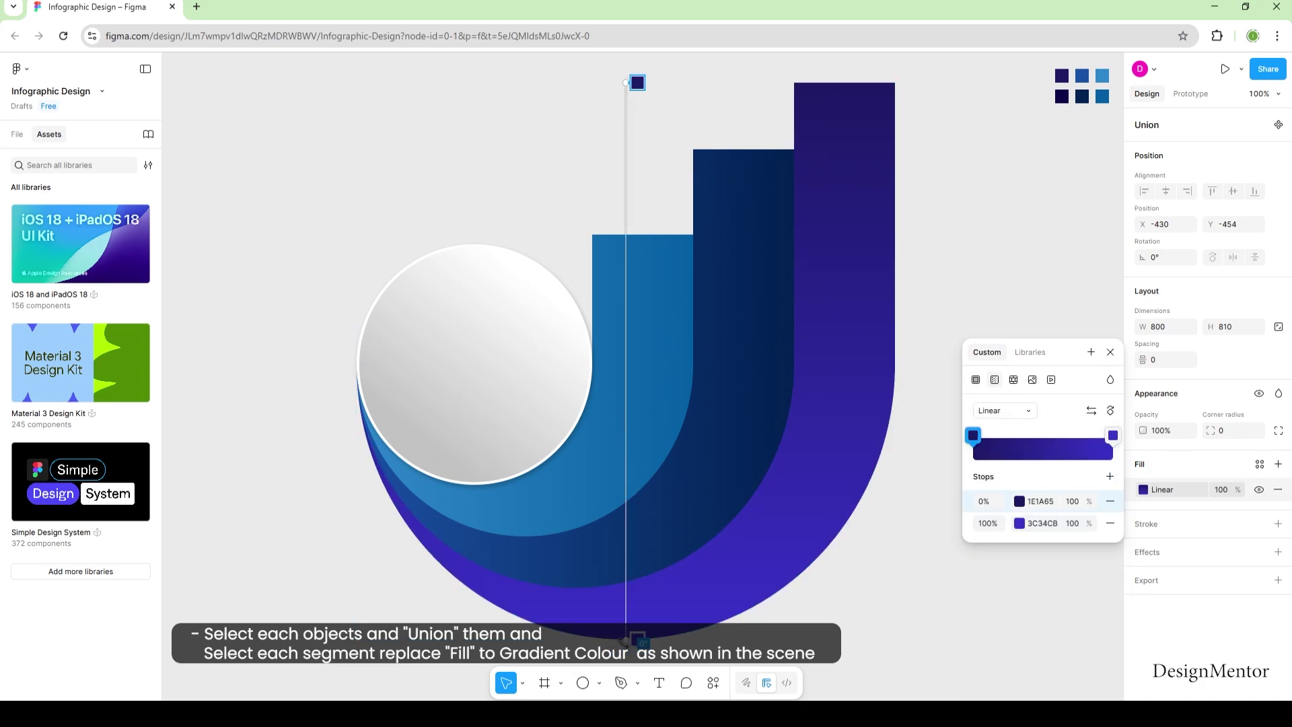
{"action": "left_click_drag", "start_coordinate": [626, 638], "coordinate": [360, 259]}
{"action": "left_click_drag", "start_coordinate": [626, 82], "coordinate": [894, 257]}
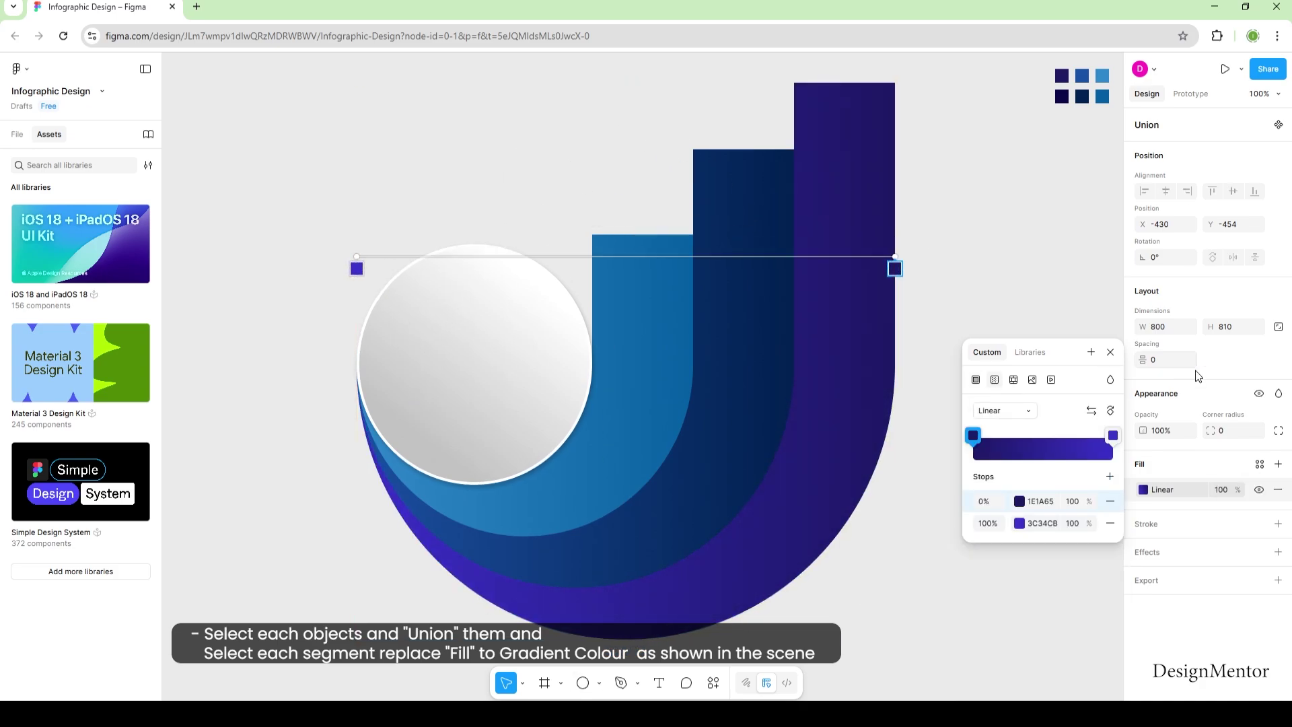
Step: Sample the end colour 0C094B of the outermost segment's gradient from the palette's darkest lower swatch, keeping 1E1A65 as the start colour
{"action": "left_click", "coordinate": [973, 435]}
{"action": "left_click", "coordinate": [819, 571]}
{"action": "key", "text": "Escape"}
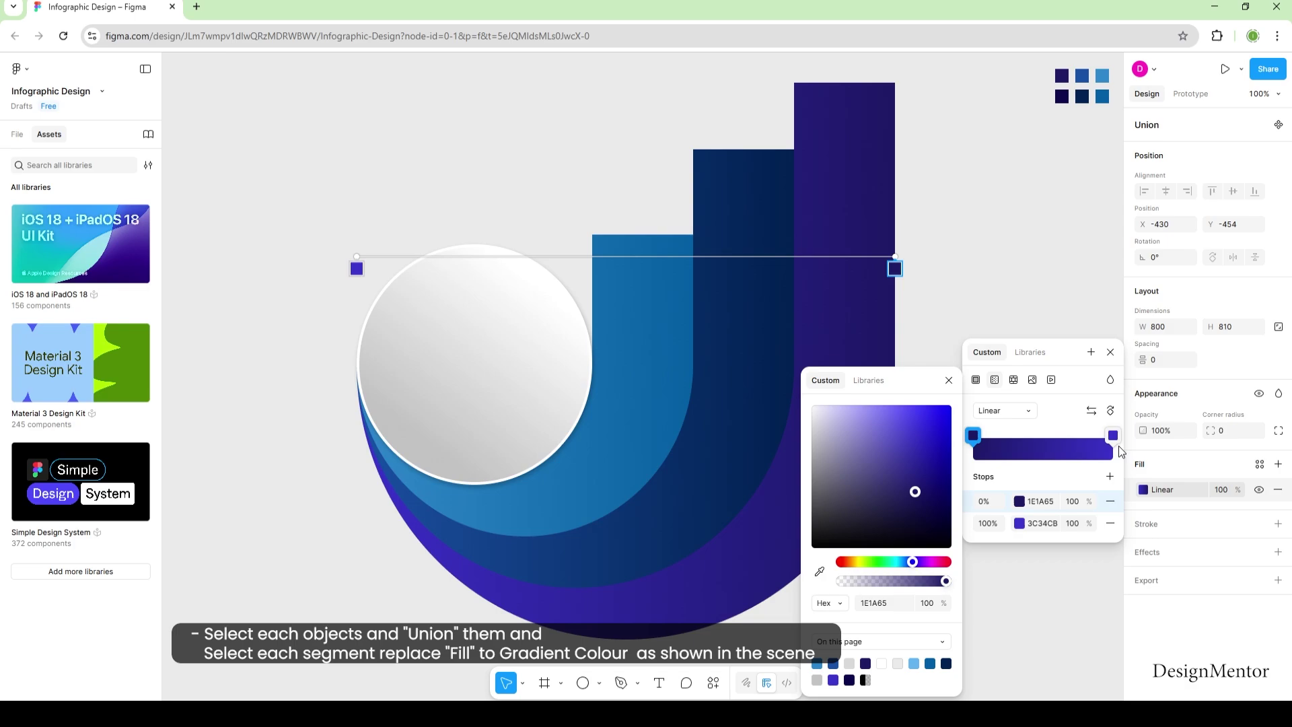
{"action": "left_click", "coordinate": [1113, 436]}
{"action": "left_click", "coordinate": [819, 571]}
{"action": "left_click", "coordinate": [1061, 96]}
{"action": "left_click", "coordinate": [949, 380]}
{"action": "left_click", "coordinate": [1111, 352]}
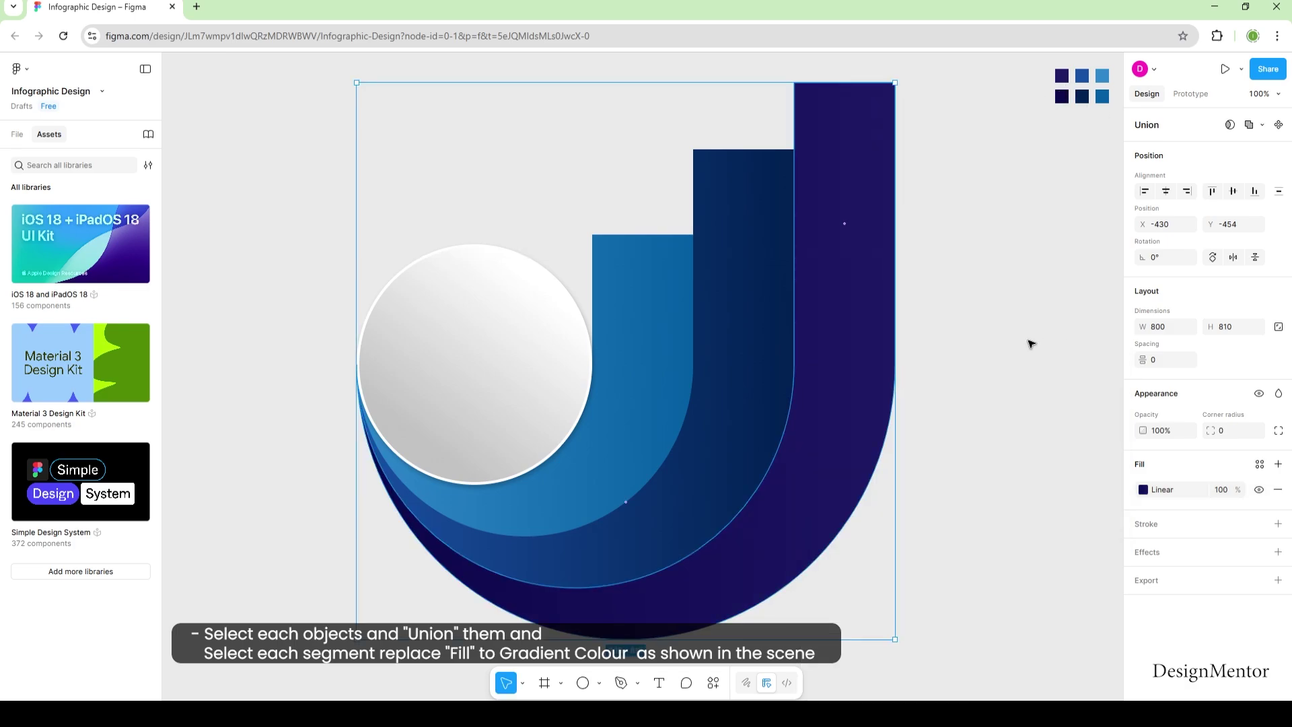
{"action": "left_click", "coordinate": [1031, 344]}
Step: Reverse the outermost segment's gradient so 1E1A65 starts at its left edge and 0C094B ends at its right edge
{"action": "left_click", "coordinate": [853, 280]}
{"action": "left_click", "coordinate": [1143, 489]}
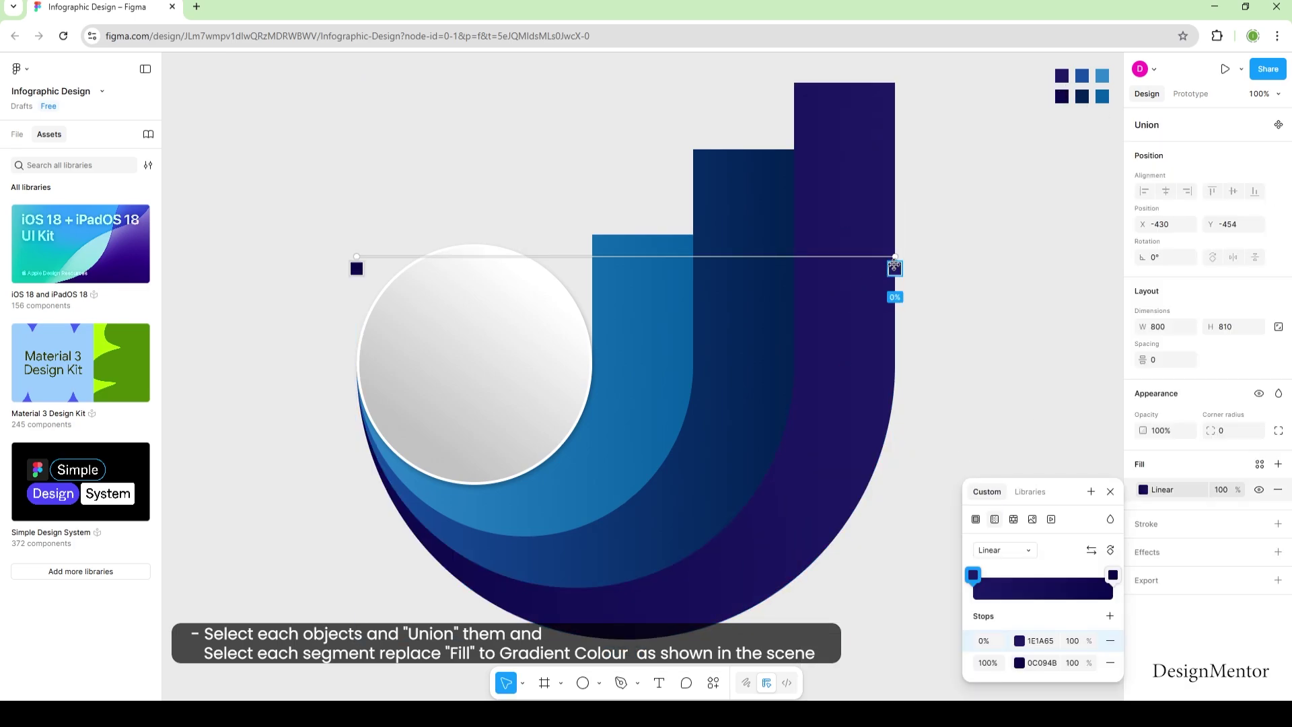
{"action": "left_click_drag", "start_coordinate": [894, 263], "coordinate": [356, 306]}
{"action": "left_click_drag", "start_coordinate": [356, 257], "coordinate": [890, 306]}
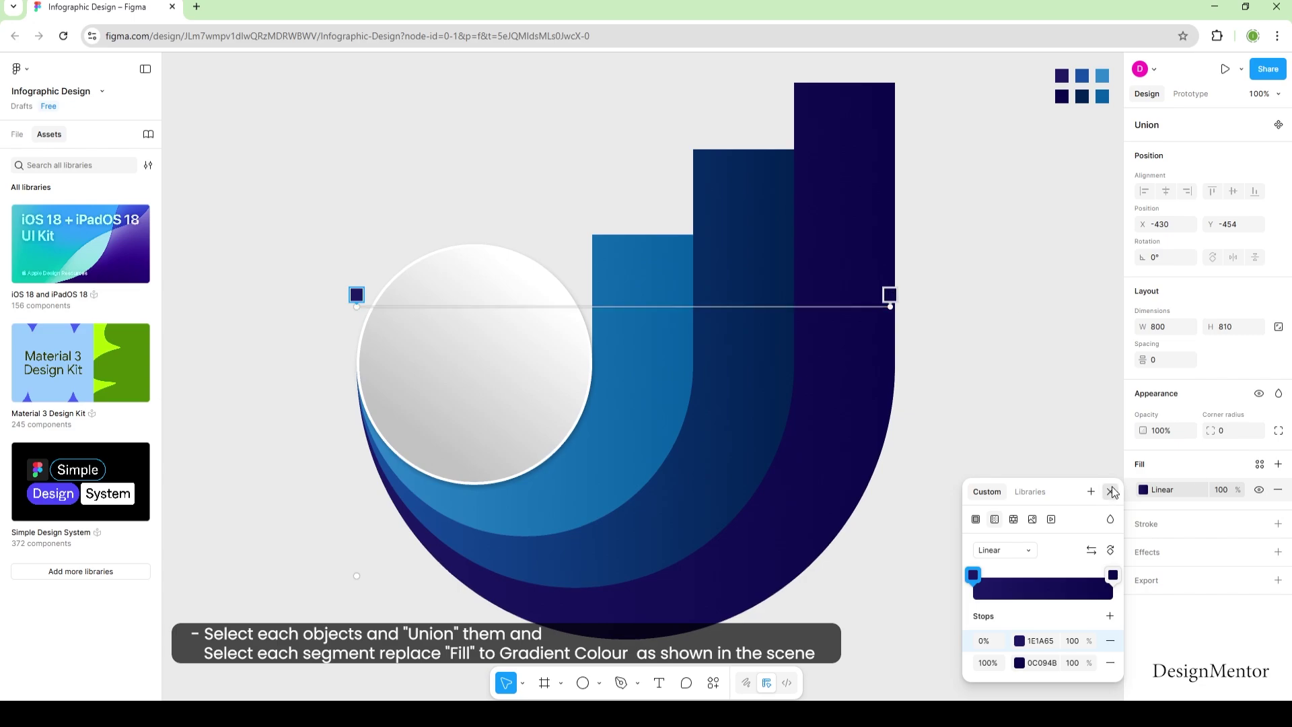
{"action": "left_click", "coordinate": [1110, 491]}
{"action": "left_click", "coordinate": [1081, 413]}
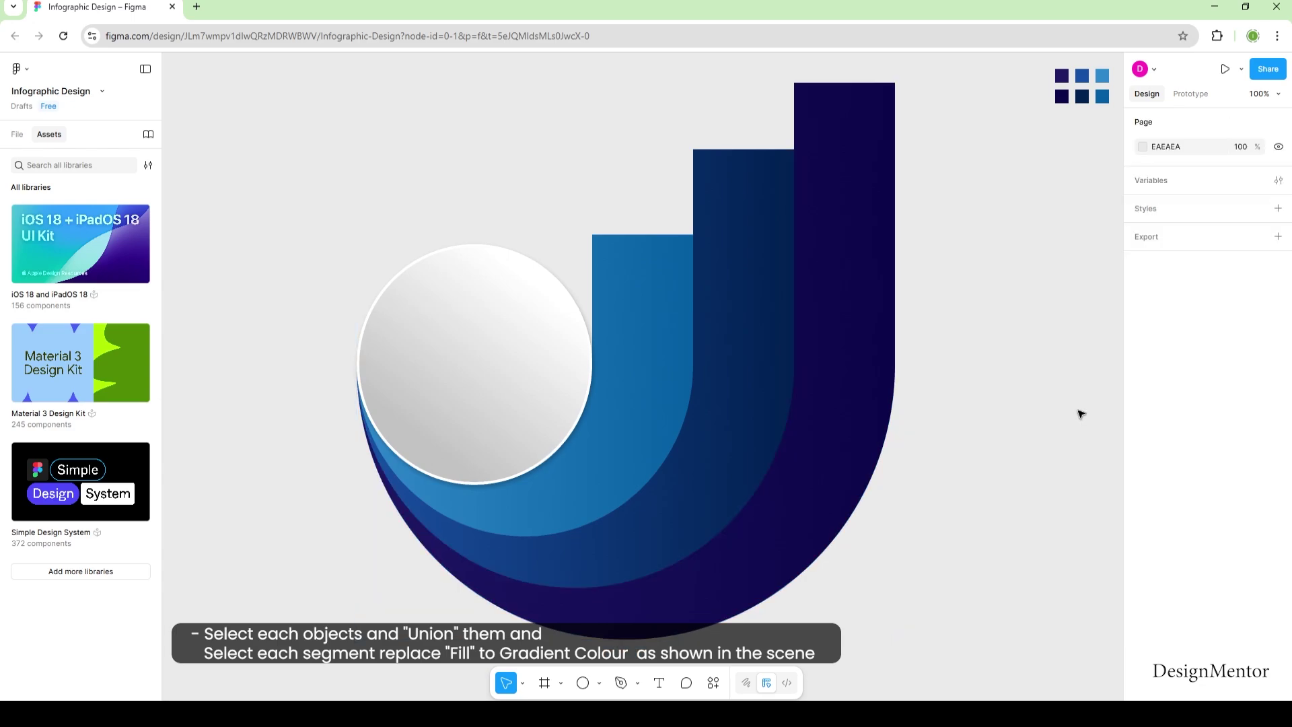
Step: Add the text "Hottest" in Ubuntu Bold at size 60 and centre it in the white circle
{"action": "key", "text": "t"}
{"action": "left_click", "coordinate": [392, 347]}
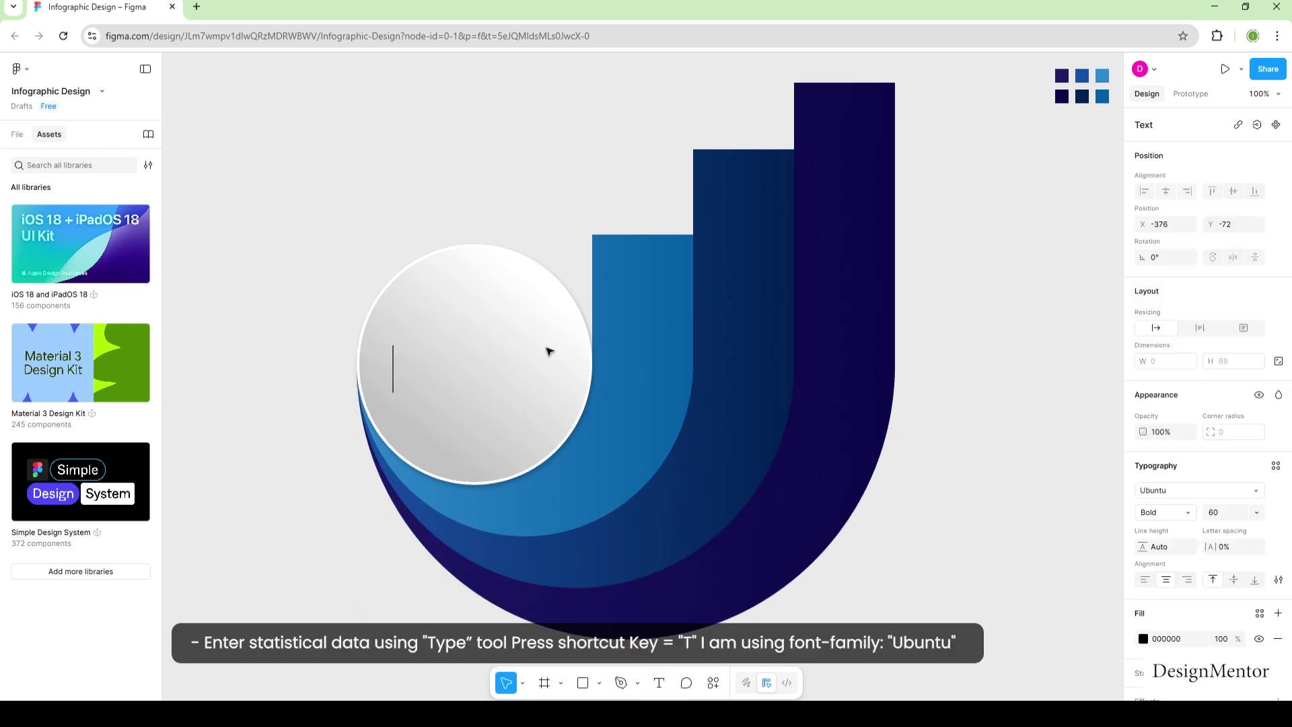
{"action": "type", "text": "Hottest"}
{"action": "key", "text": "Escape"}
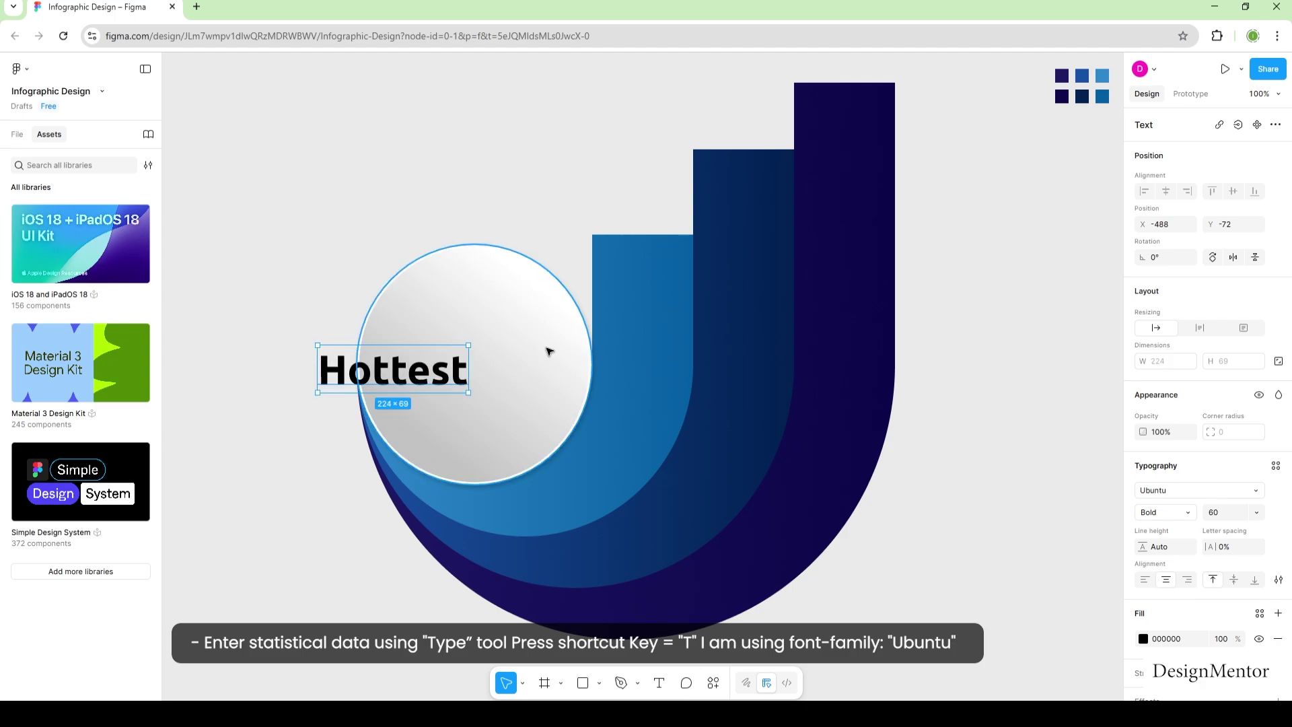
{"action": "left_click_drag", "start_coordinate": [412, 379], "coordinate": [494, 364]}
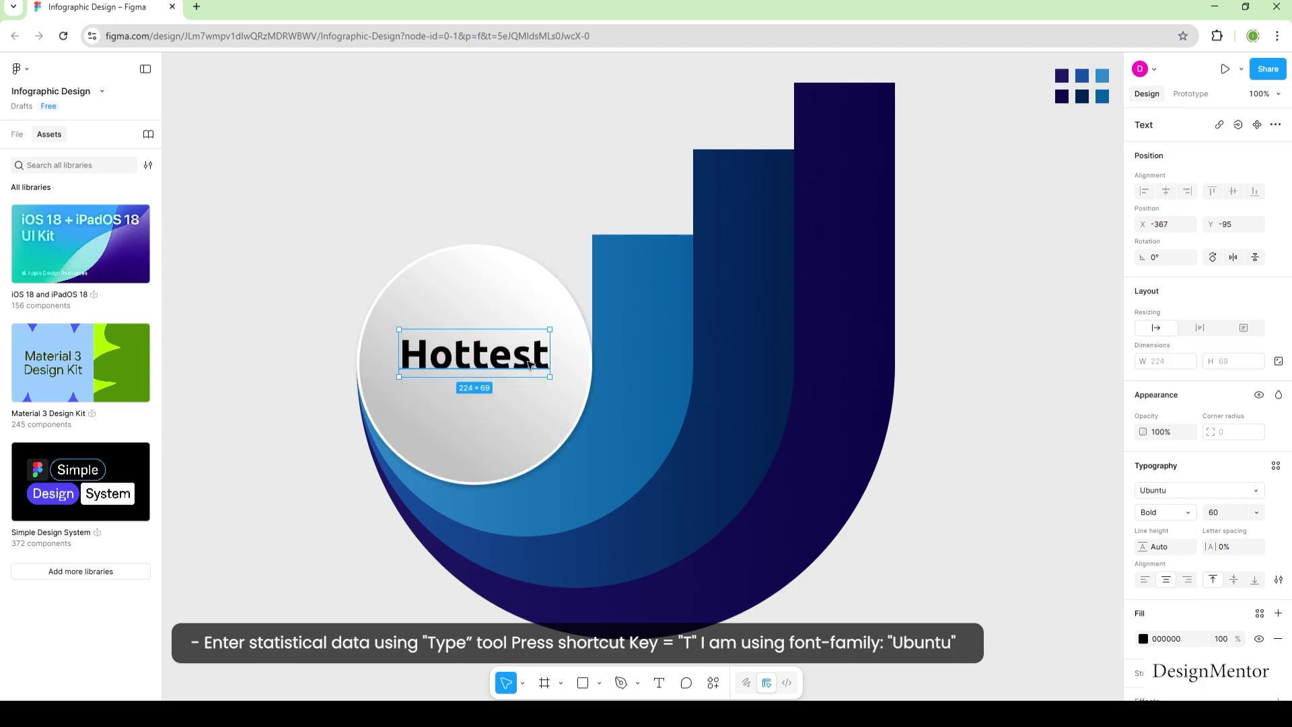
Step: Add a second line reading "Tech Skills in 2025" below "Hottest" in Ubuntu Regular at size 30
{"action": "double_click", "coordinate": [558, 358]}
{"action": "key", "text": "Return"}
{"action": "left_click", "coordinate": [1221, 512]}
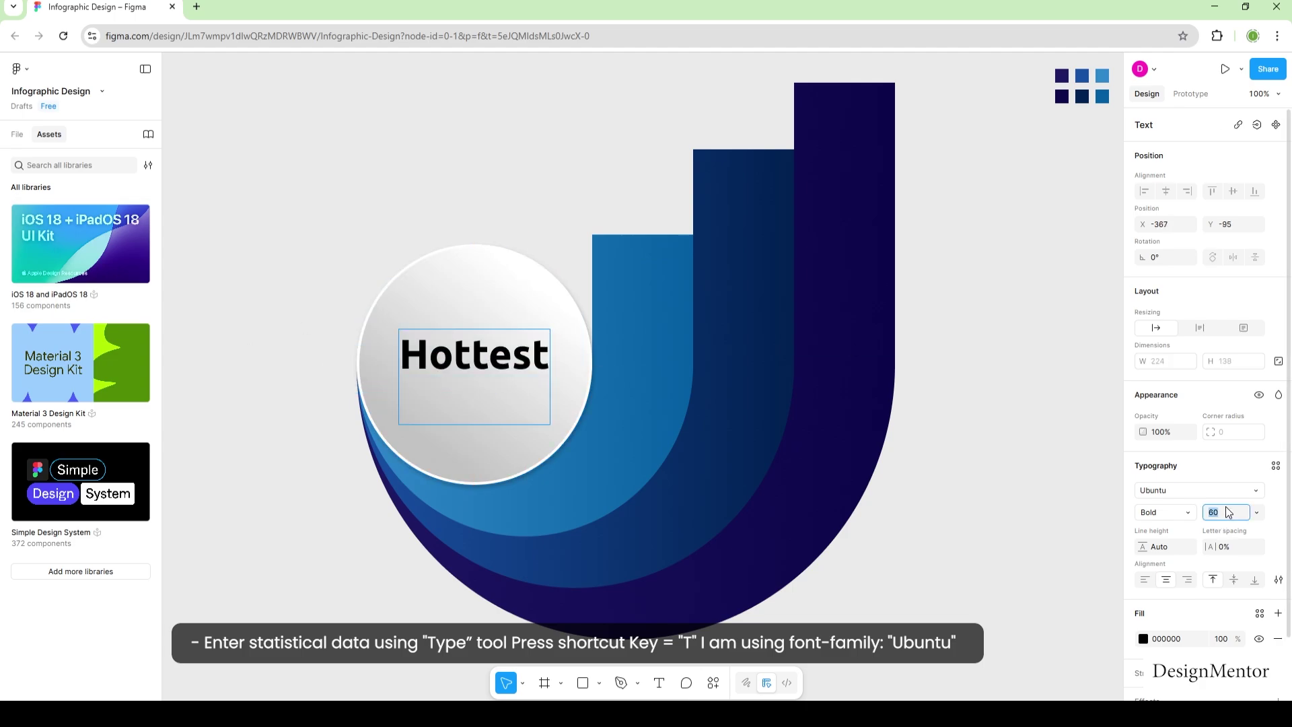
{"action": "type", "text": "30"}
{"action": "key", "text": "Return"}
{"action": "left_click", "coordinate": [1188, 511]}
{"action": "left_click", "coordinate": [1181, 480]}
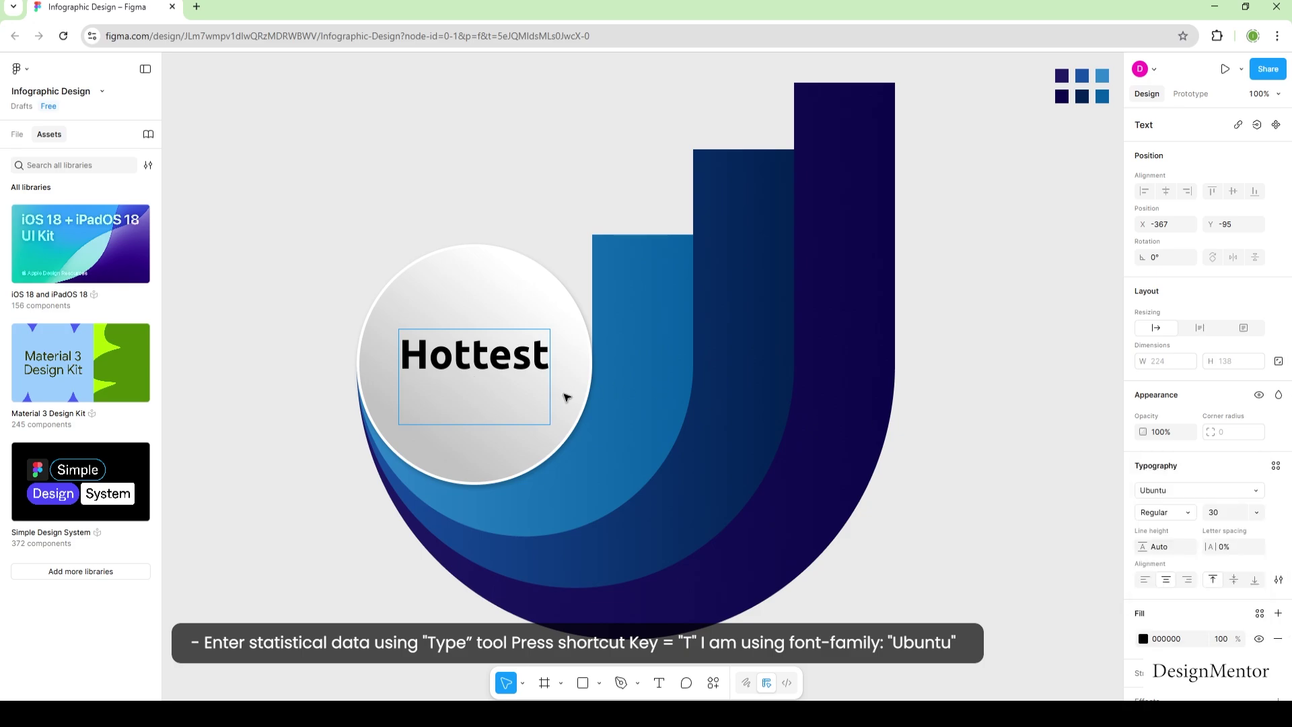
{"action": "type", "text": "Tech Skills"}
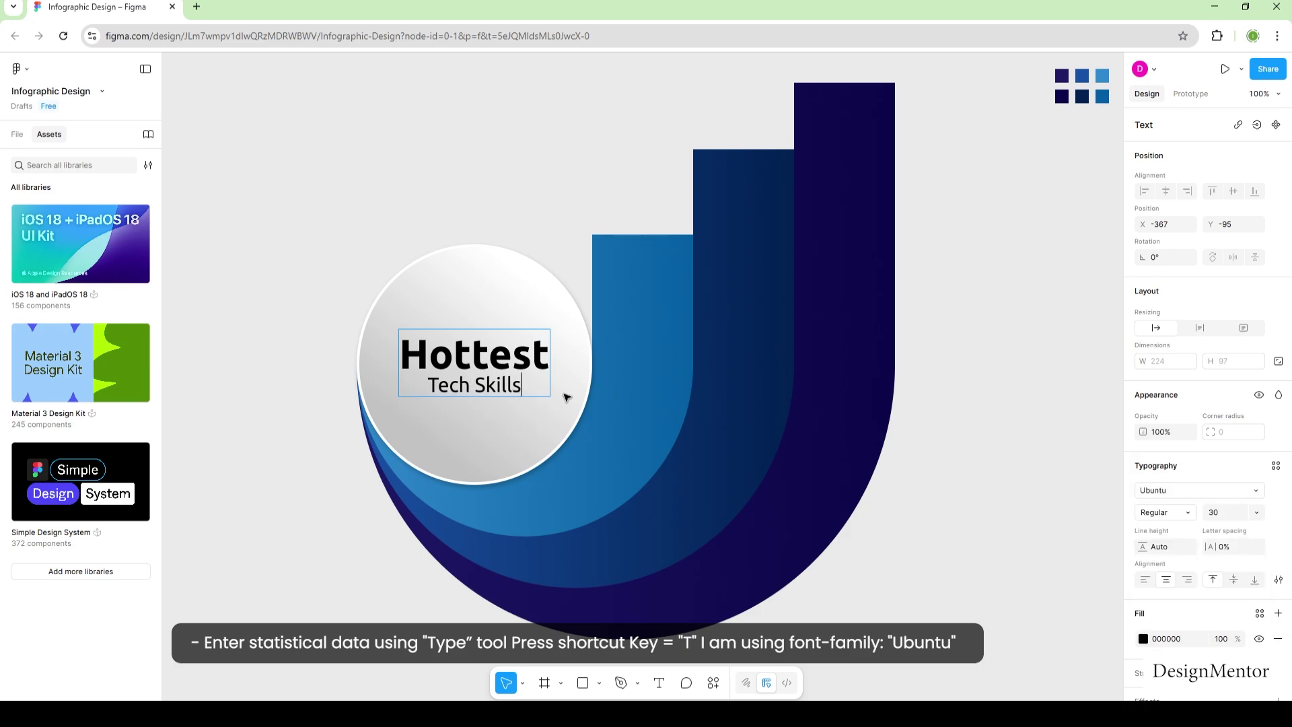
{"action": "type", "text": " in 2025"}
{"action": "key", "text": "Escape"}
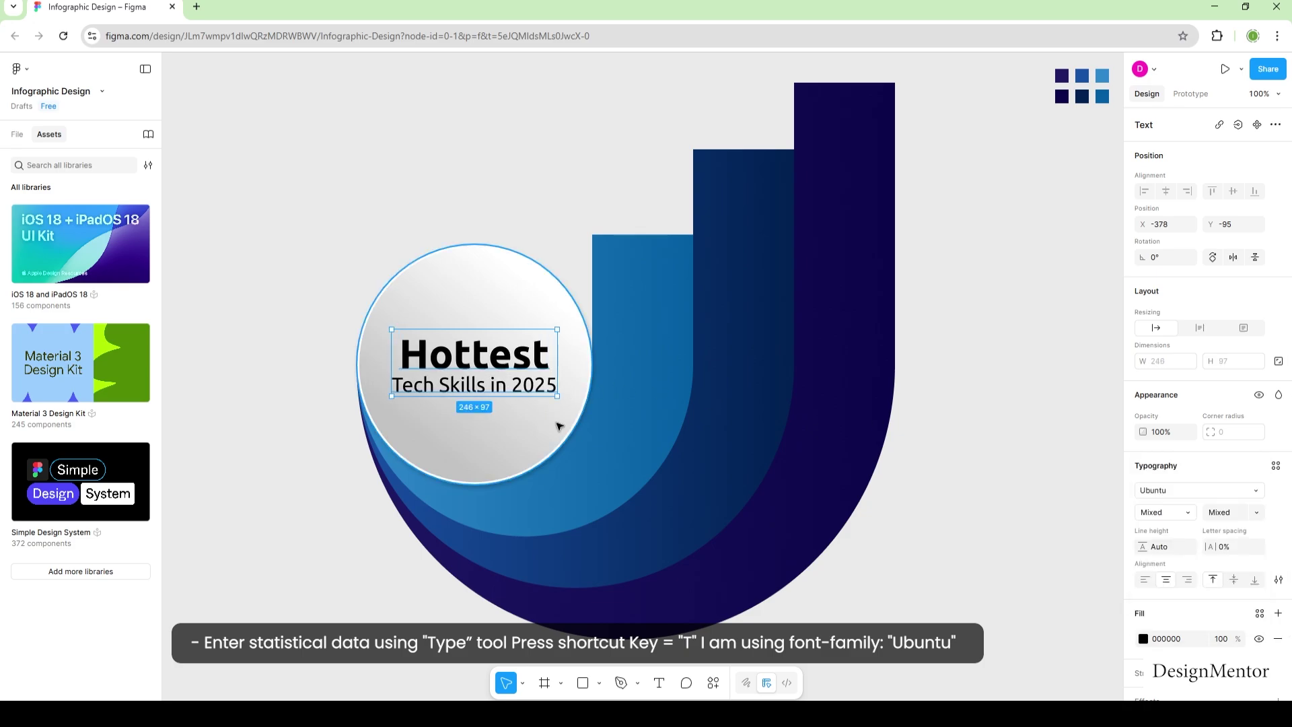
{"action": "left_click", "coordinate": [531, 193]}
{"action": "mouse_move", "coordinate": [464, 358]}
{"action": "left_mouse_down"}
{"action": "mouse_move", "coordinate": [425, 364]}
{"action": "mouse_move", "coordinate": [464, 356]}
{"action": "left_mouse_up"}
{"action": "left_click", "coordinate": [965, 415]}
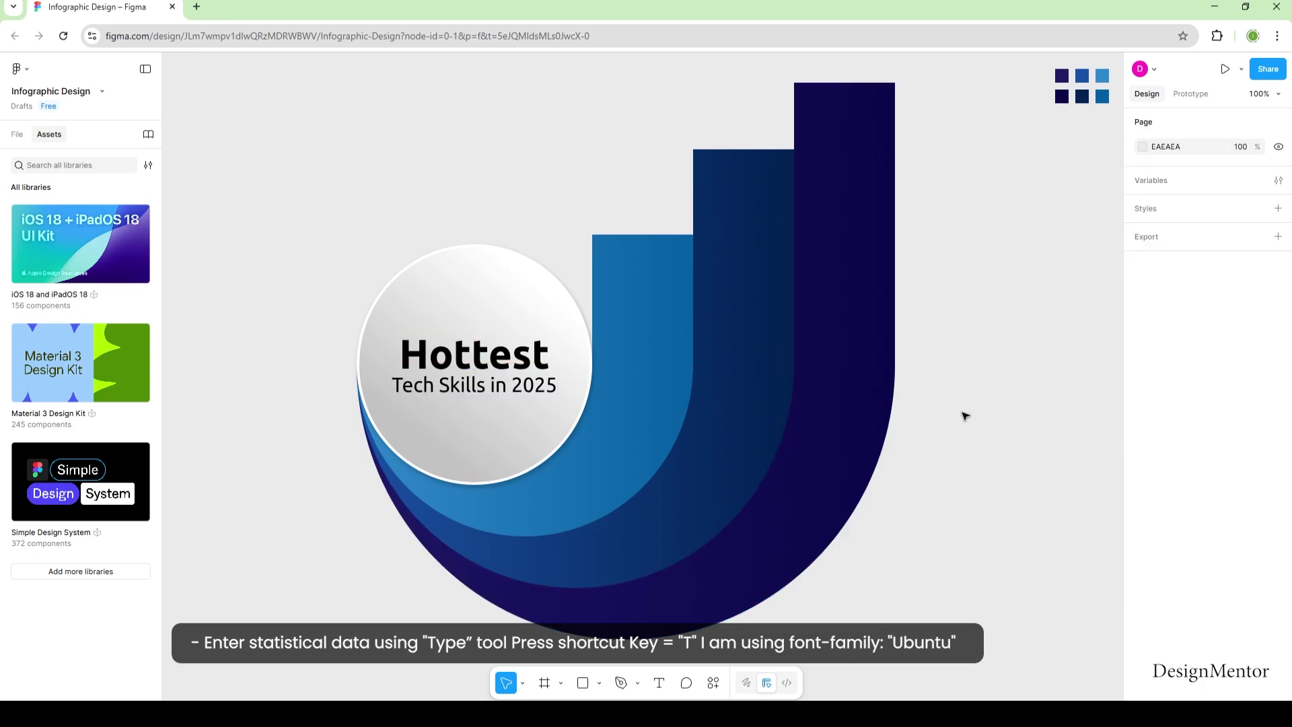
{"action": "key", "text": "t"}
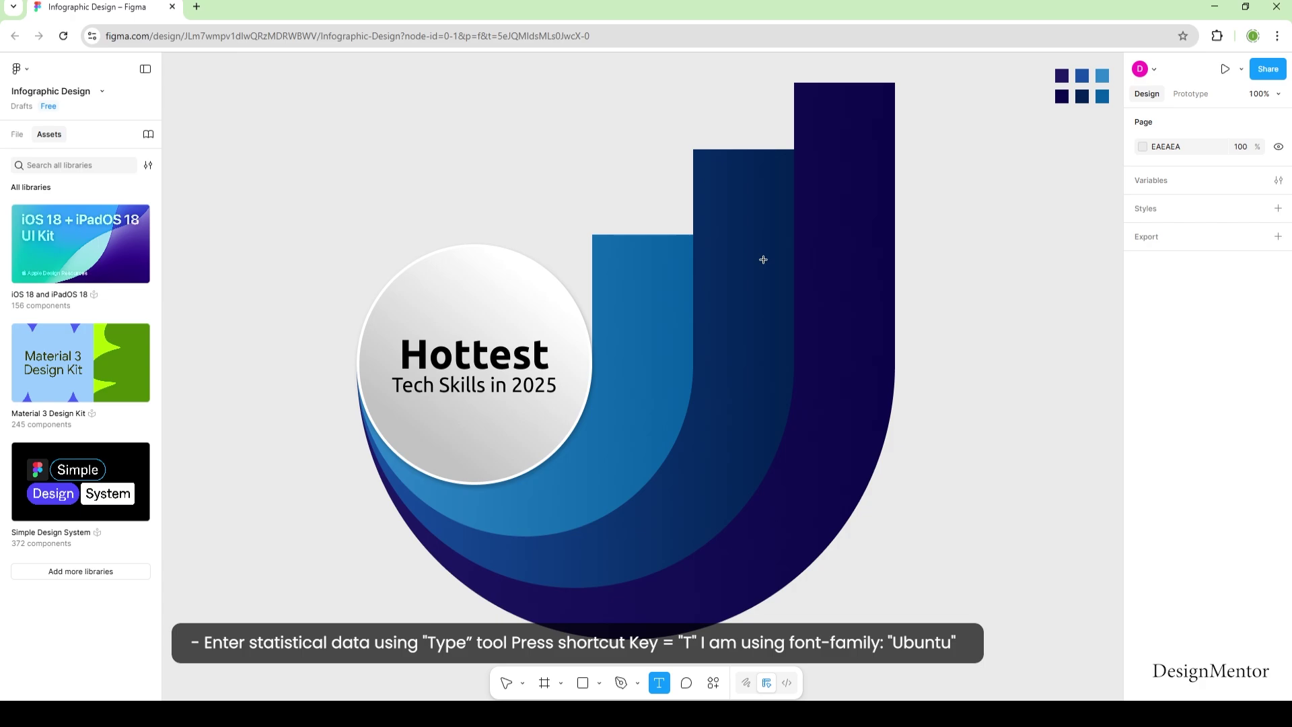
{"action": "left_click", "coordinate": [618, 276]}
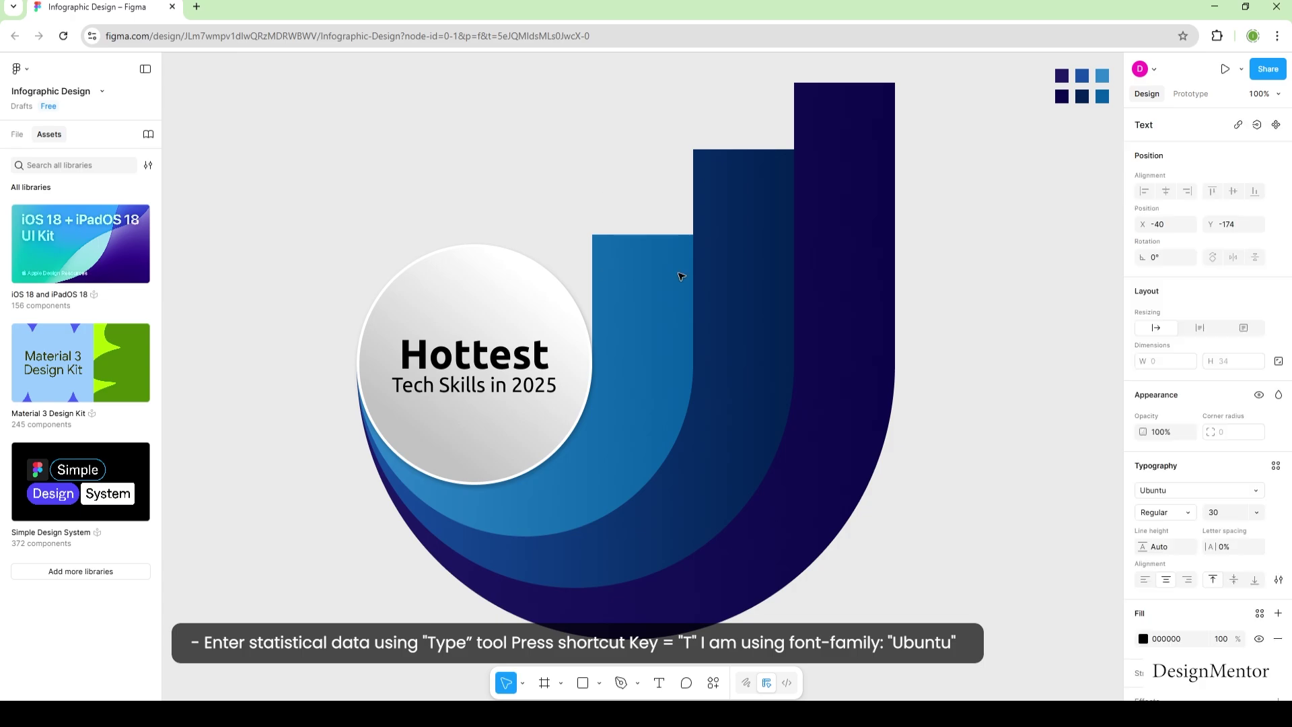
{"action": "left_click", "coordinate": [1122, 606]}
{"action": "key", "text": "t"}
{"action": "left_click", "coordinate": [620, 281]}
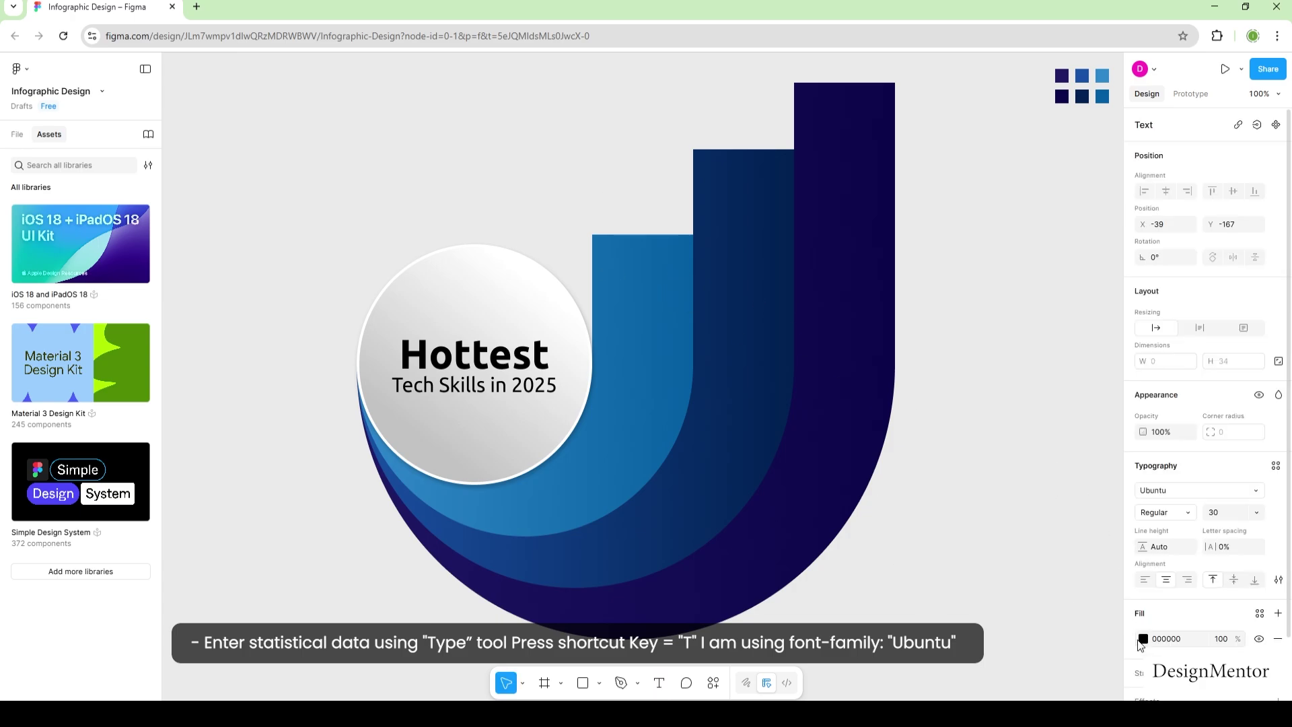
{"action": "left_click", "coordinate": [1142, 638]}
{"action": "left_click", "coordinate": [935, 383]}
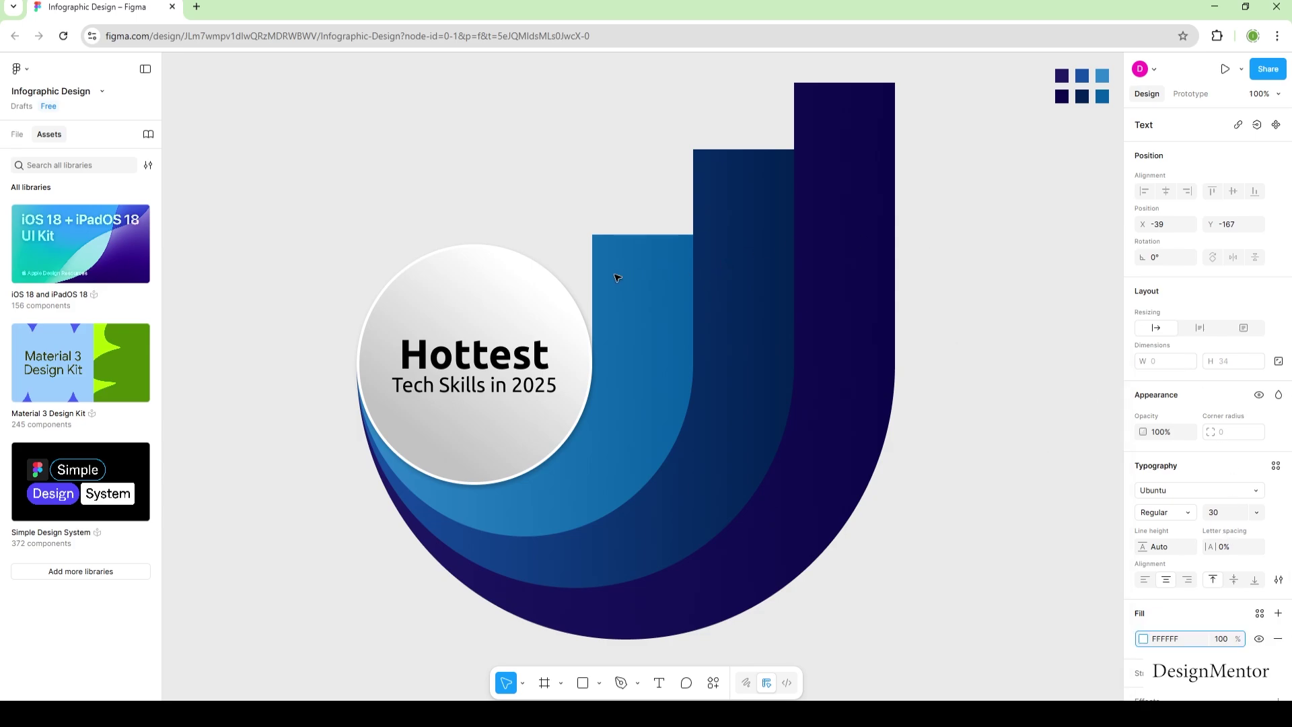
{"action": "left_click", "coordinate": [975, 406]}
Step: Add a two-line label "Artificial Intelligence / Machine Learning" on the light-blue segment and fill it with white FFFFFF
{"action": "key", "text": "t"}
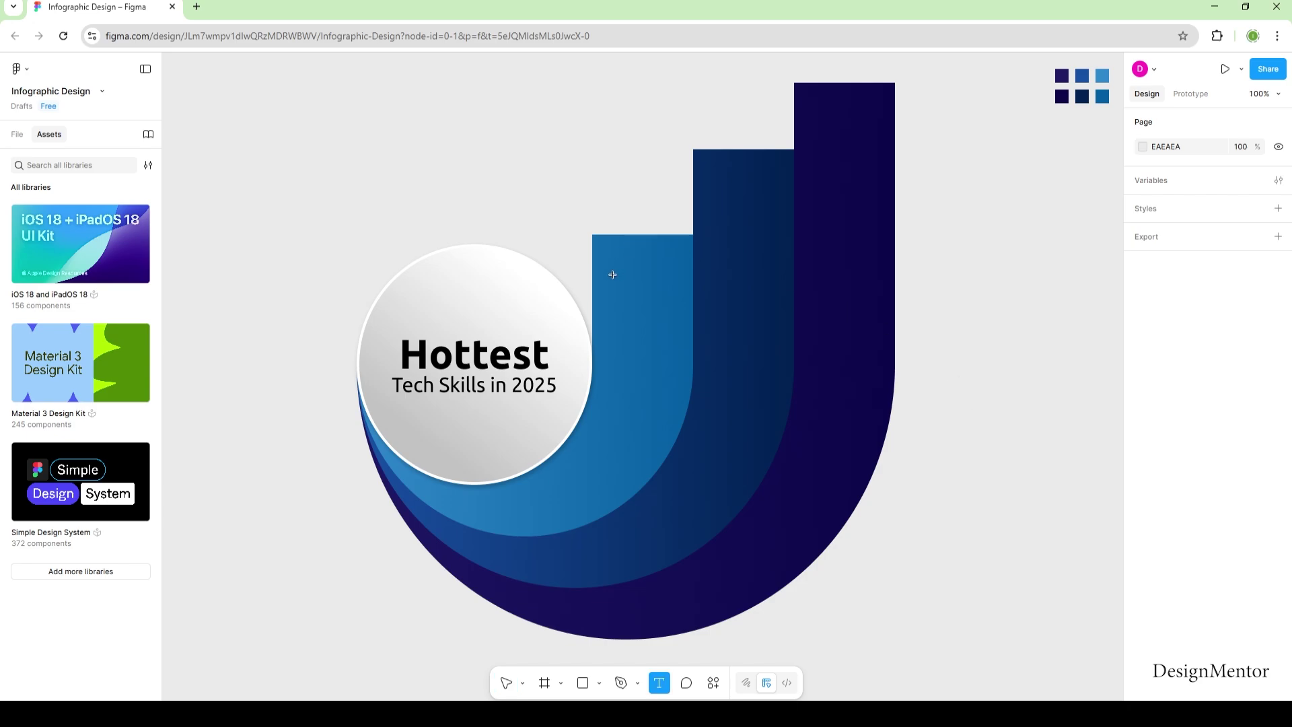
{"action": "left_click", "coordinate": [613, 274]}
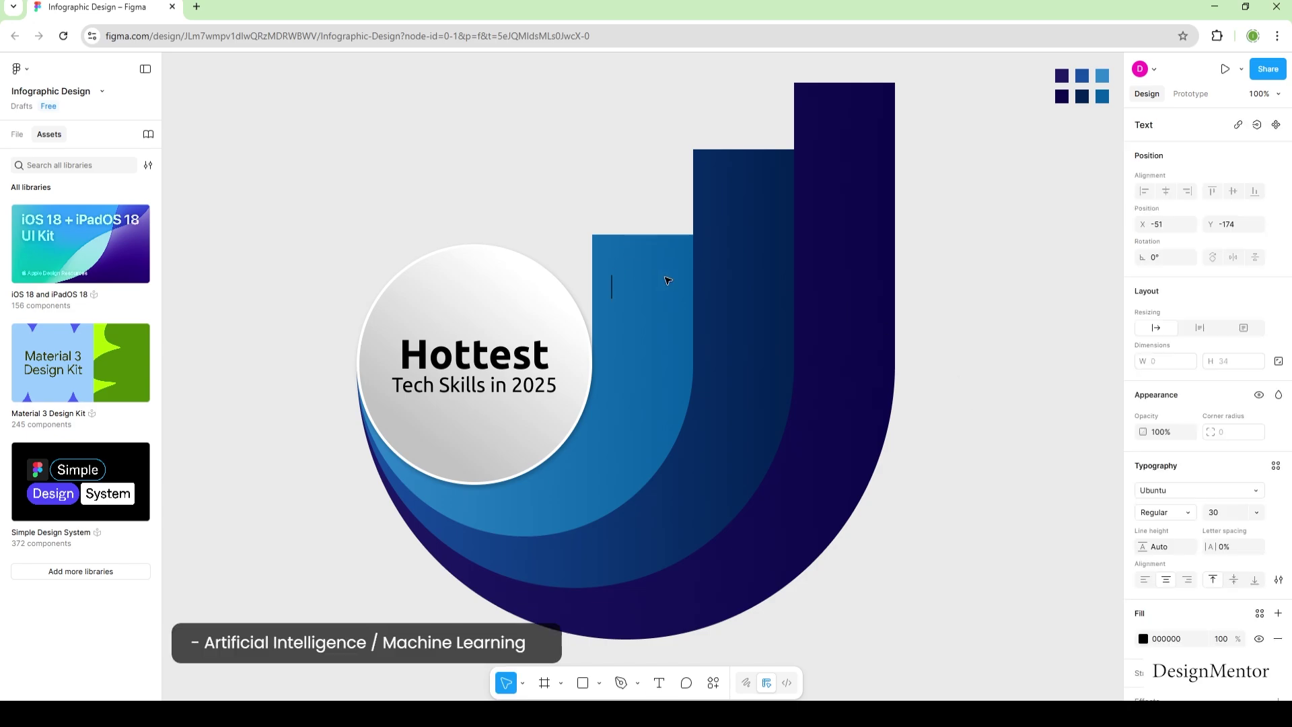
{"action": "type", "text": "Artificial Inte"}
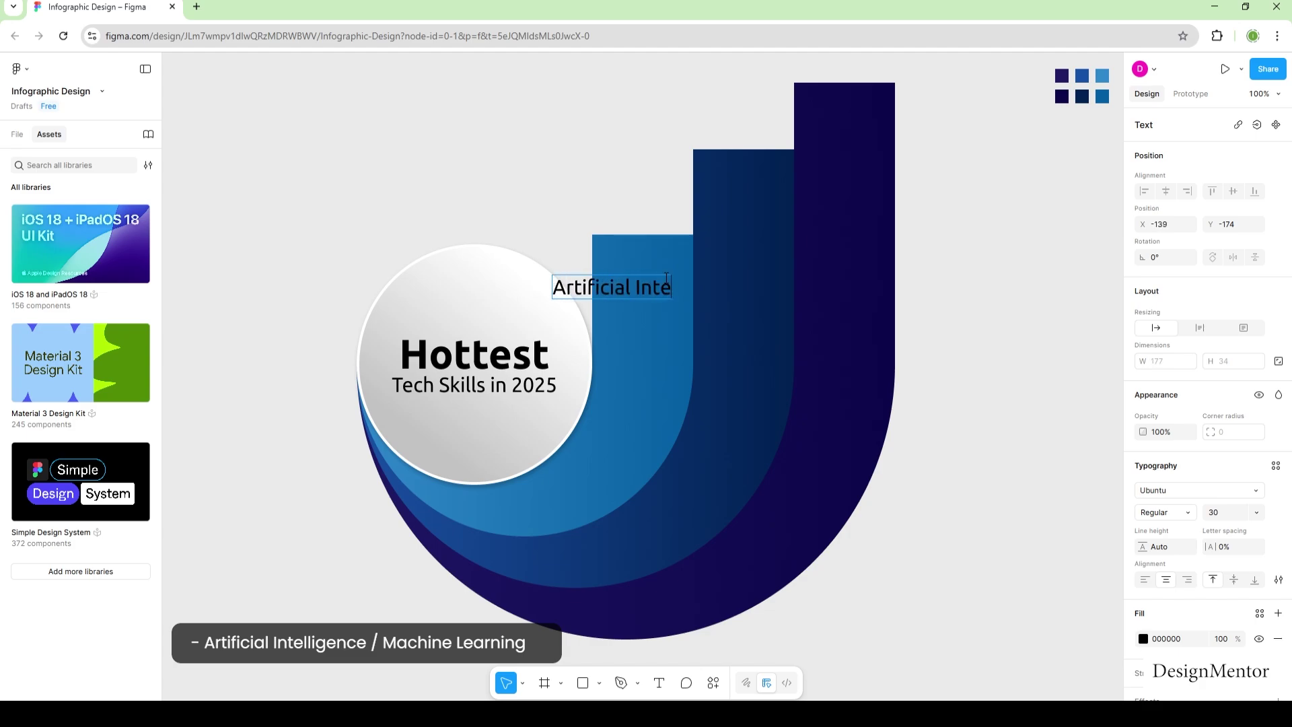
{"action": "type", "text": "lligence"}
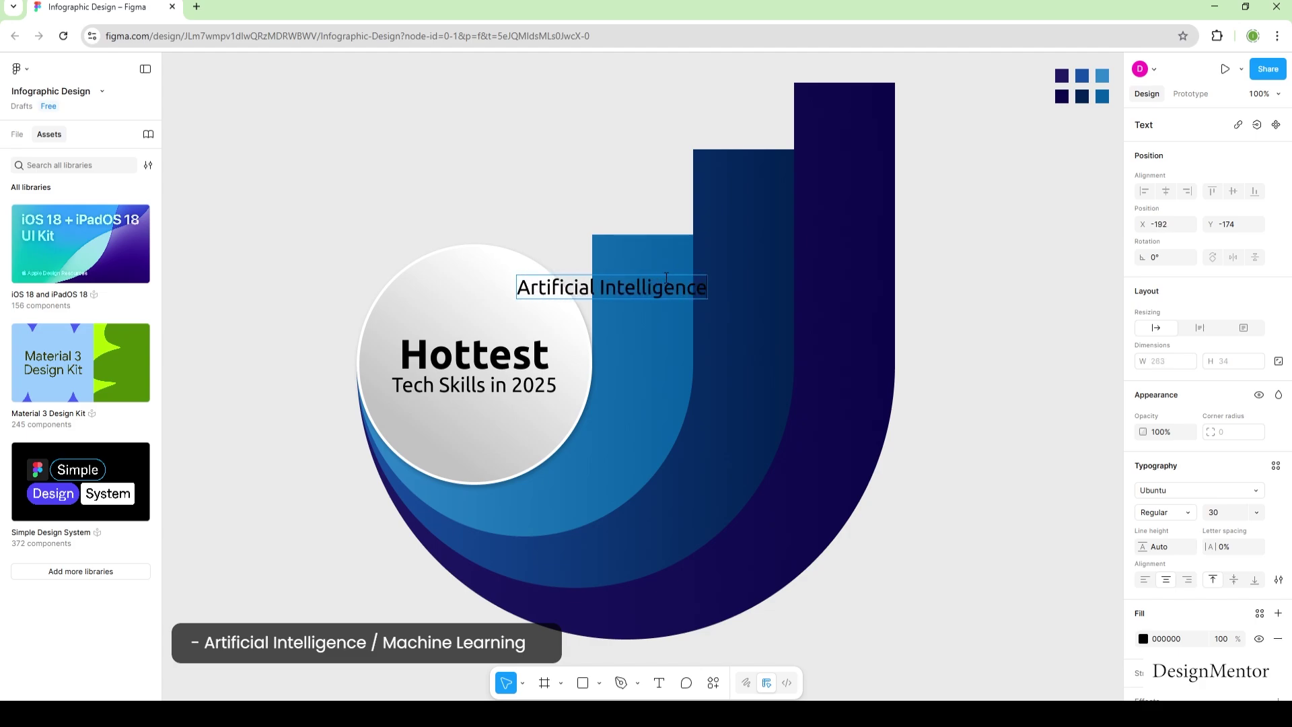
{"action": "type", "text": " /"}
{"action": "key", "text": "Return"}
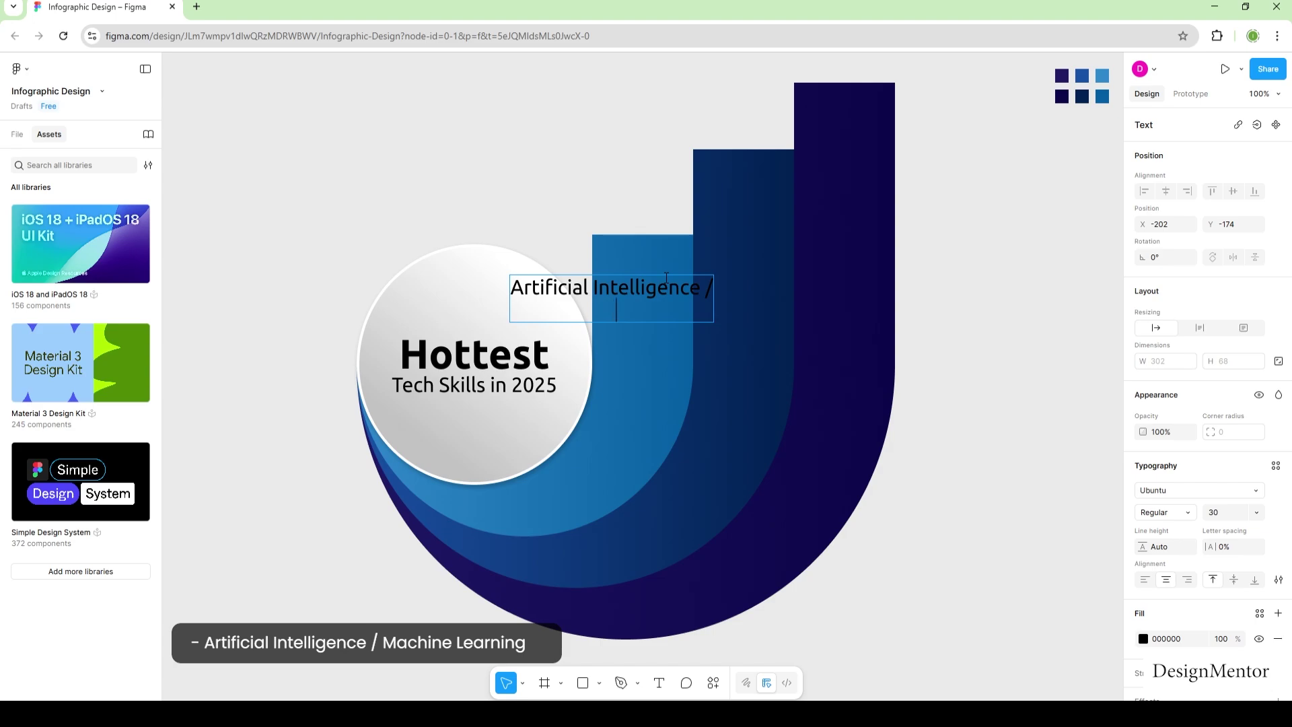
{"action": "type", "text": "Machine Learning"}
{"action": "key", "text": "ctrl+a"}
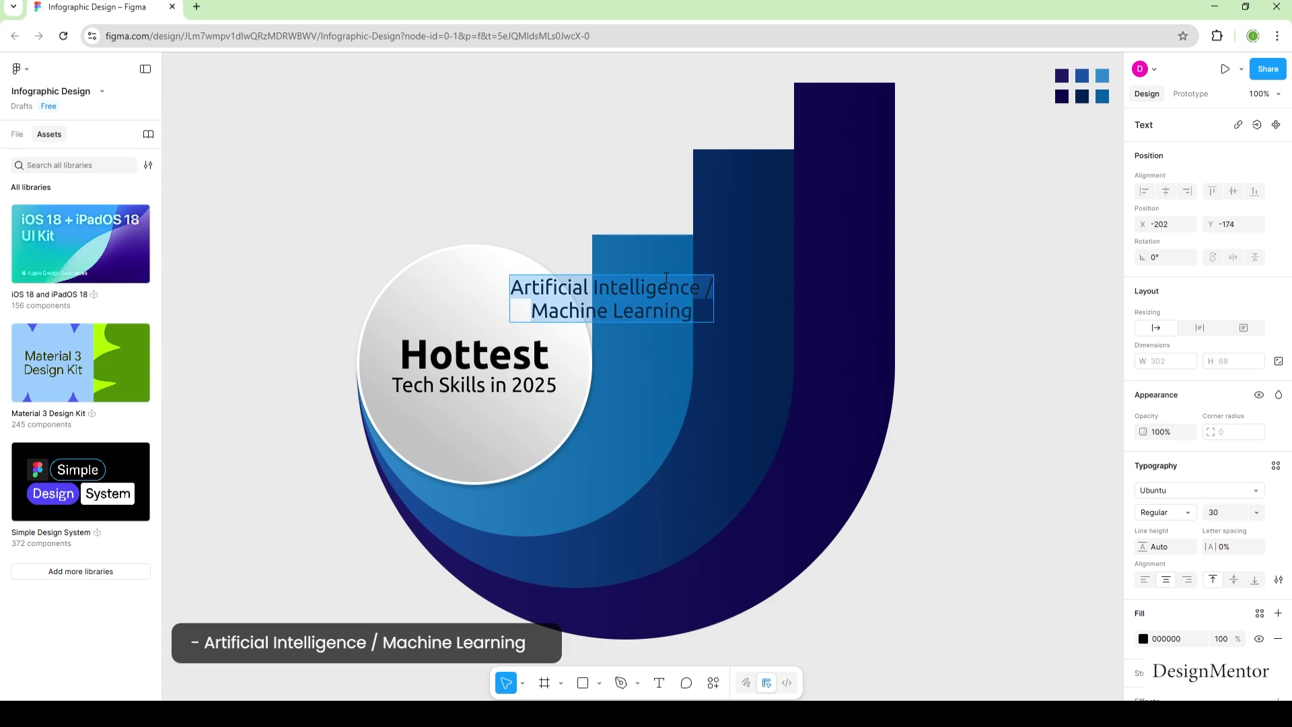
{"action": "left_click", "coordinate": [1143, 639]}
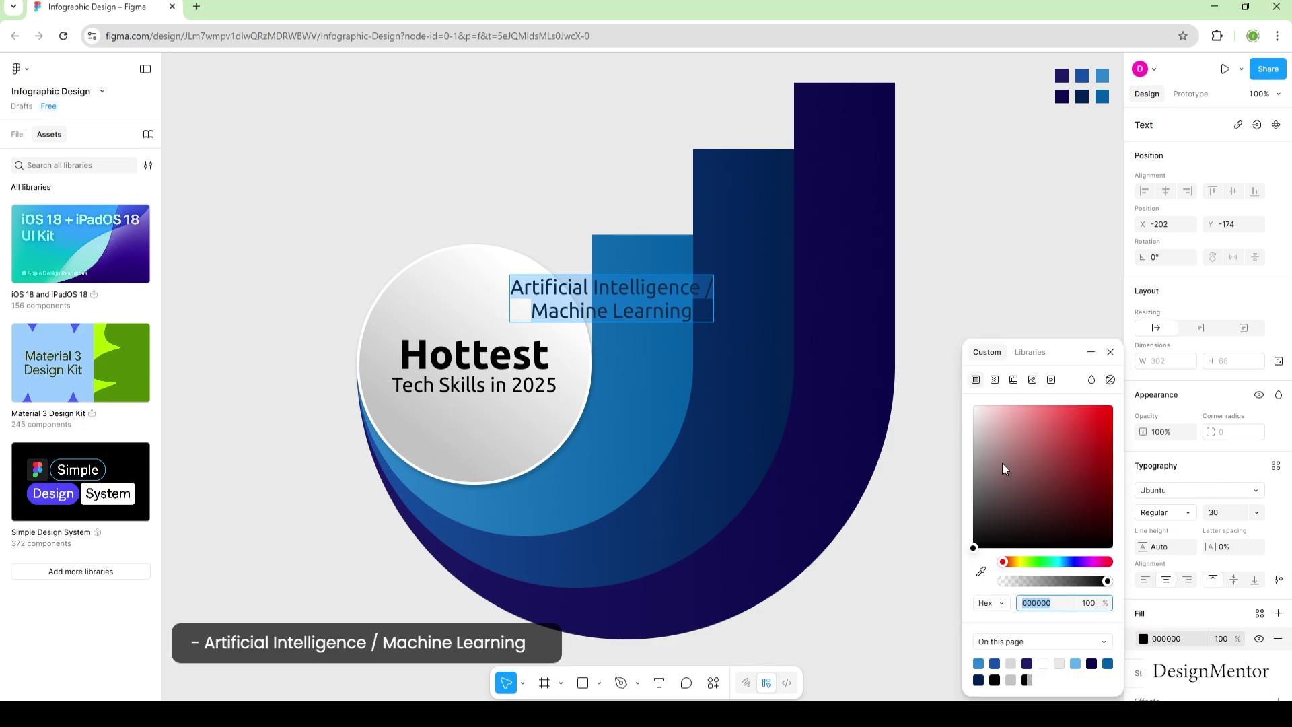
{"action": "left_click_drag", "start_coordinate": [1002, 463], "coordinate": [947, 381]}
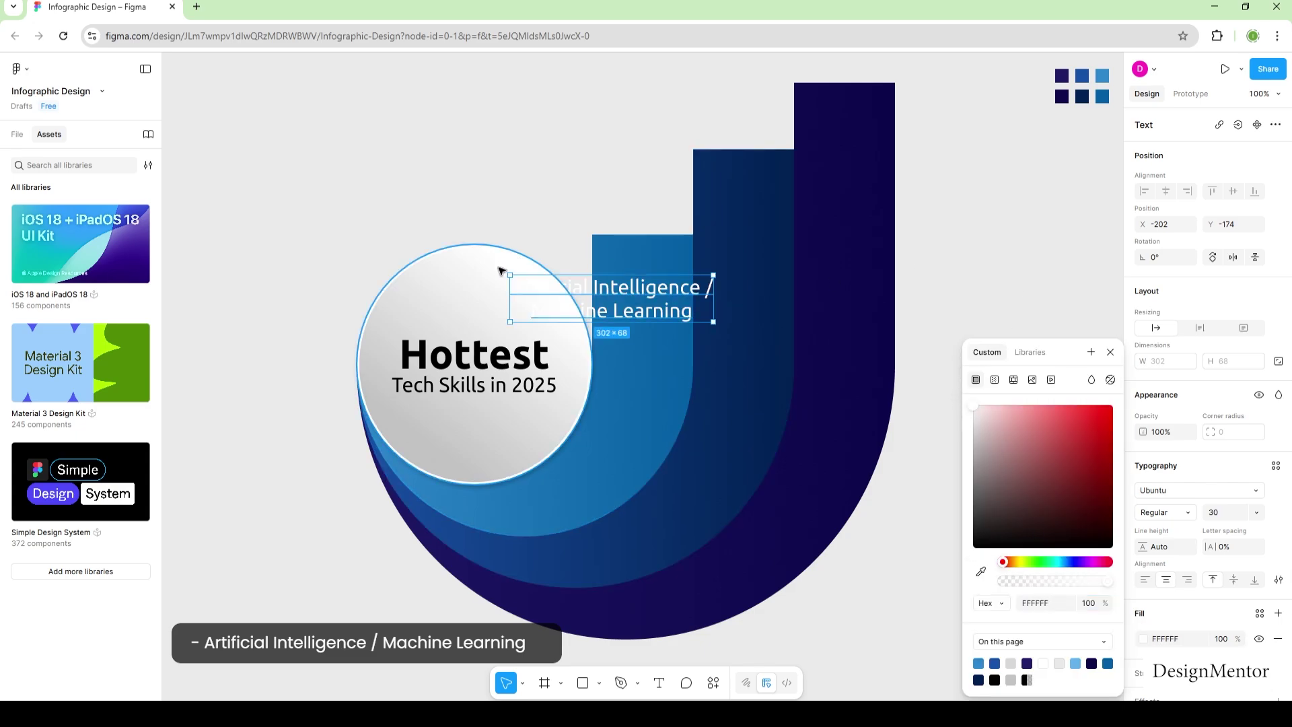
Step: Rotate the Artificial Intelligence label to 90° and place it inside the light-blue segment's vertical column
{"action": "left_click_drag", "start_coordinate": [506, 270], "coordinate": [594, 391]}
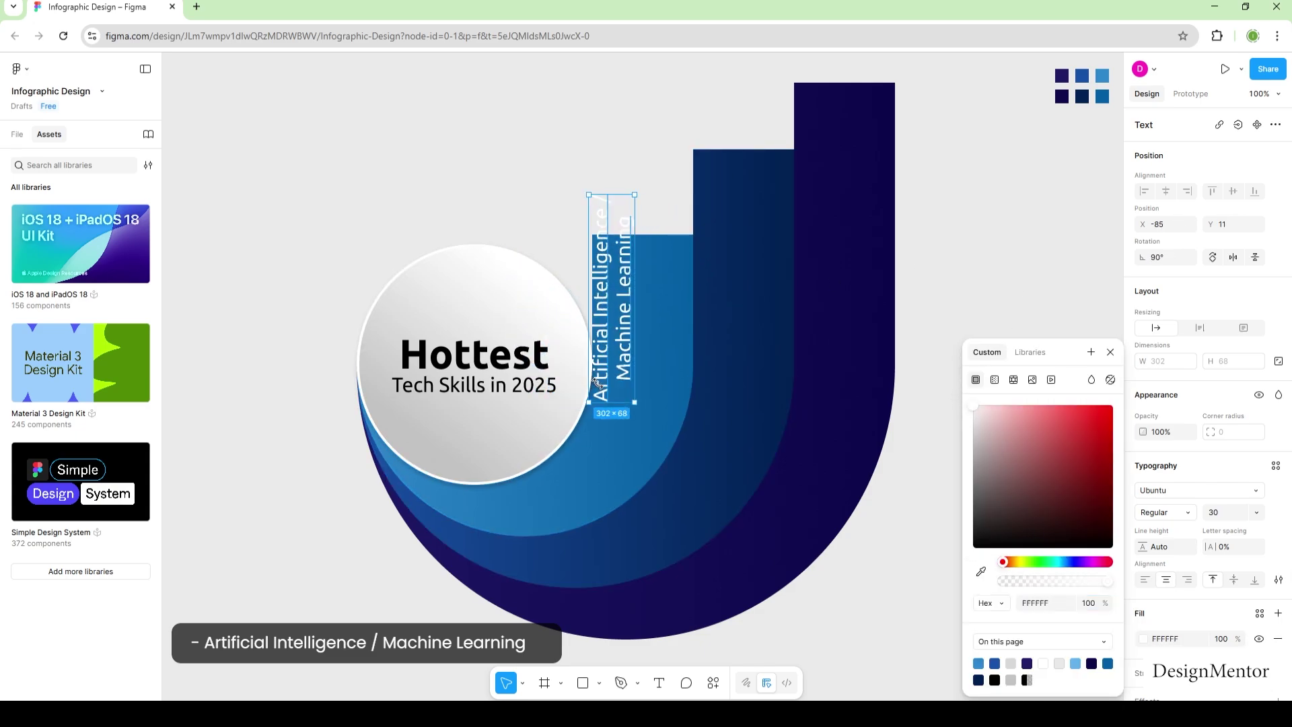
{"action": "left_click_drag", "start_coordinate": [605, 275], "coordinate": [630, 334]}
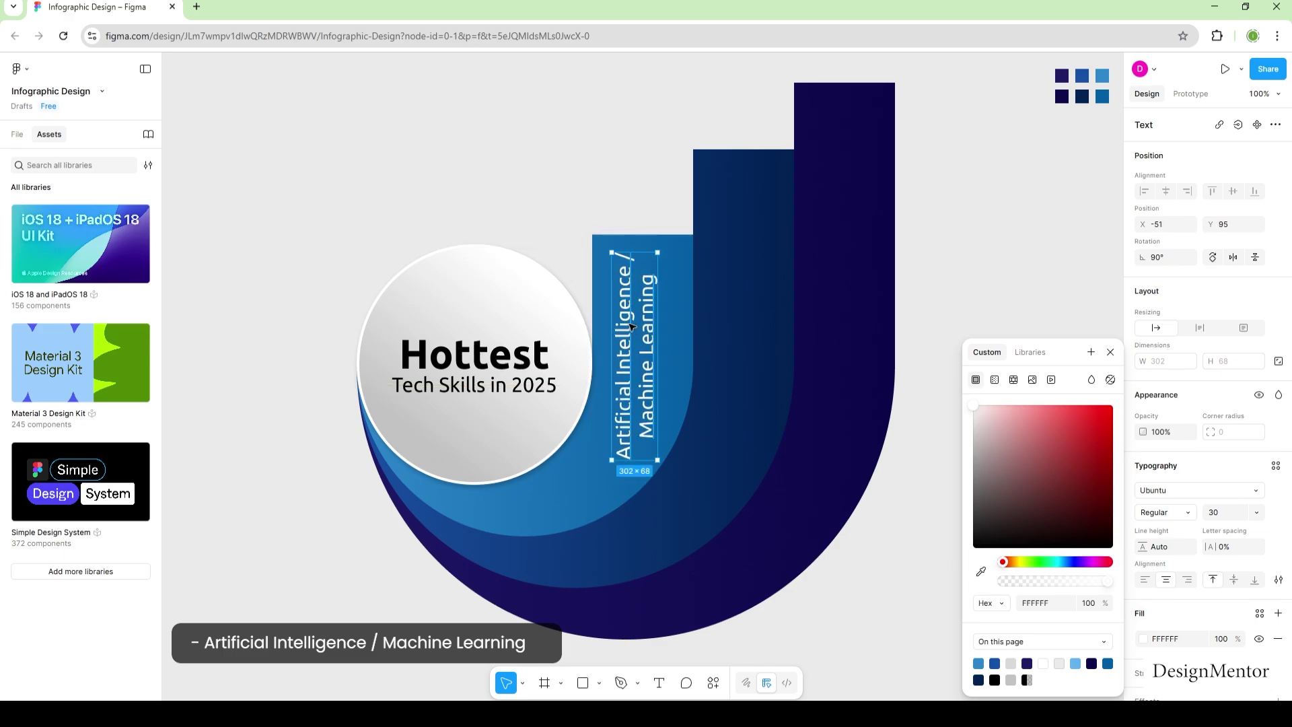
Step: Set the font weight of the Artificial Intelligence / Machine Learning label to Medium
{"action": "double_click", "coordinate": [630, 331]}
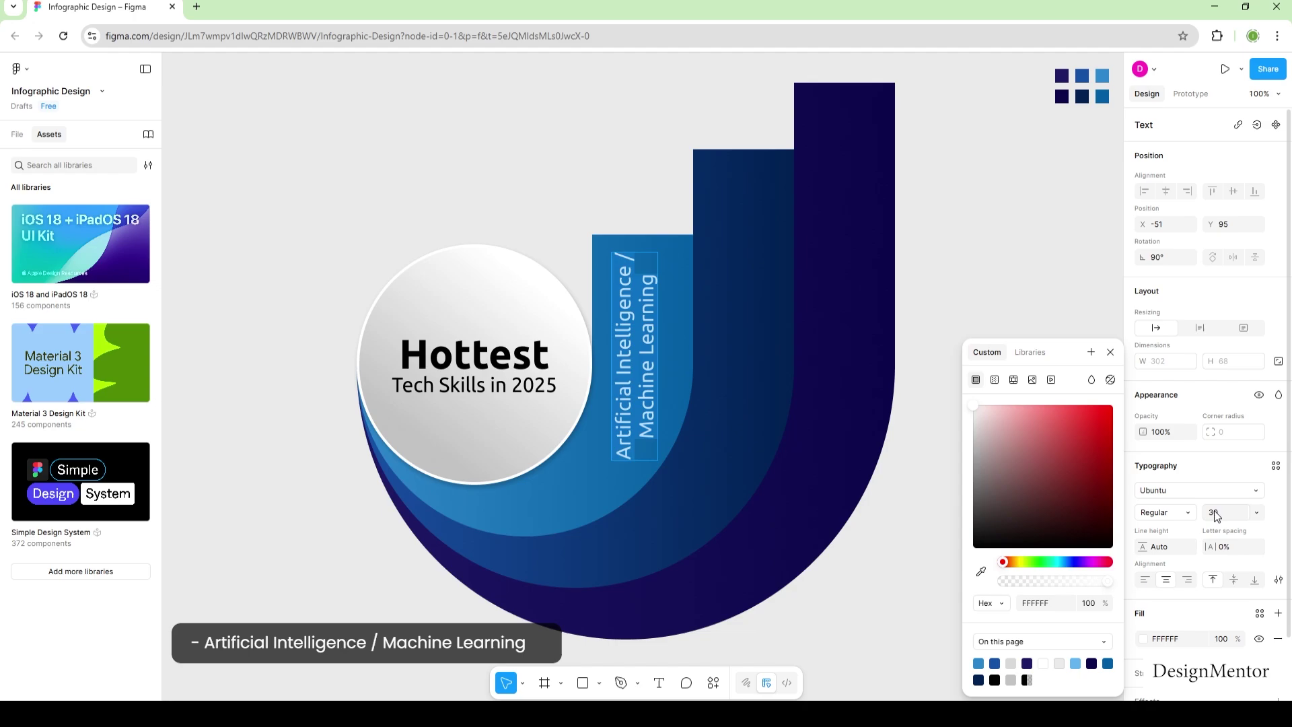
{"action": "left_click", "coordinate": [1110, 352]}
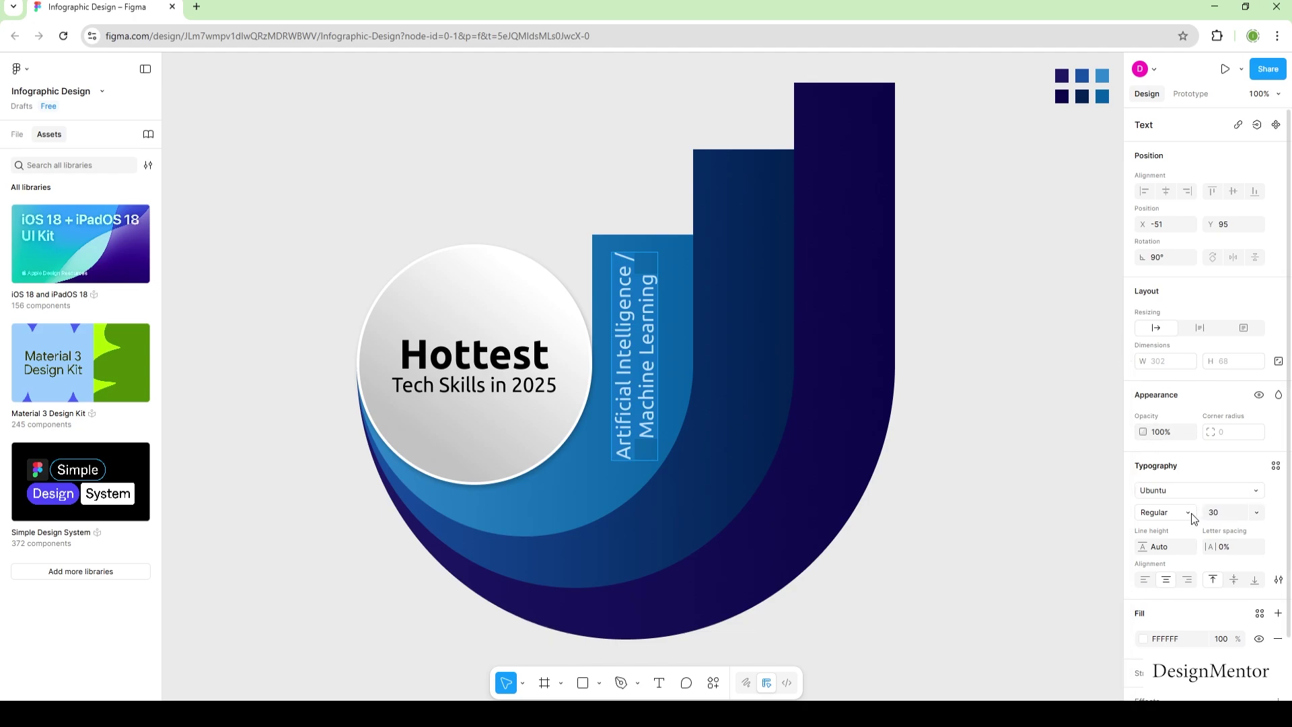
{"action": "left_click", "coordinate": [1191, 513]}
{"action": "left_click", "coordinate": [1187, 526]}
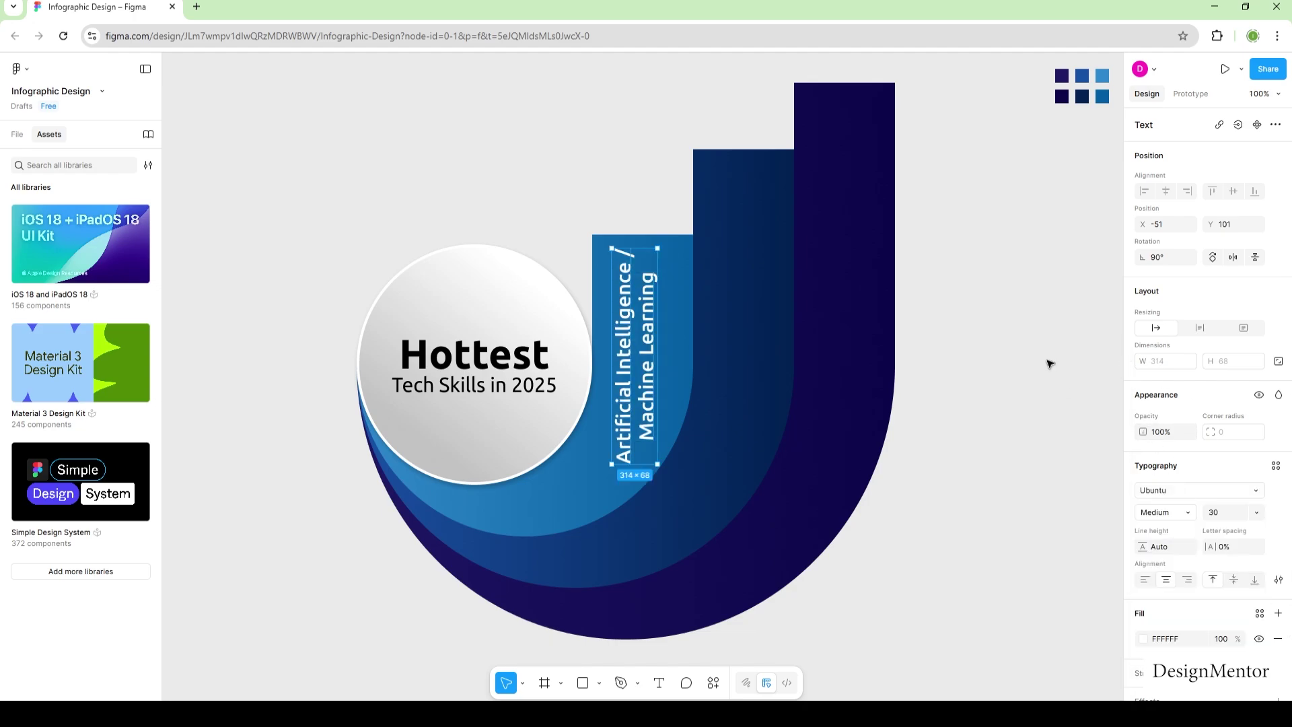
{"action": "left_click", "coordinate": [994, 288]}
{"action": "left_click", "coordinate": [627, 316]}
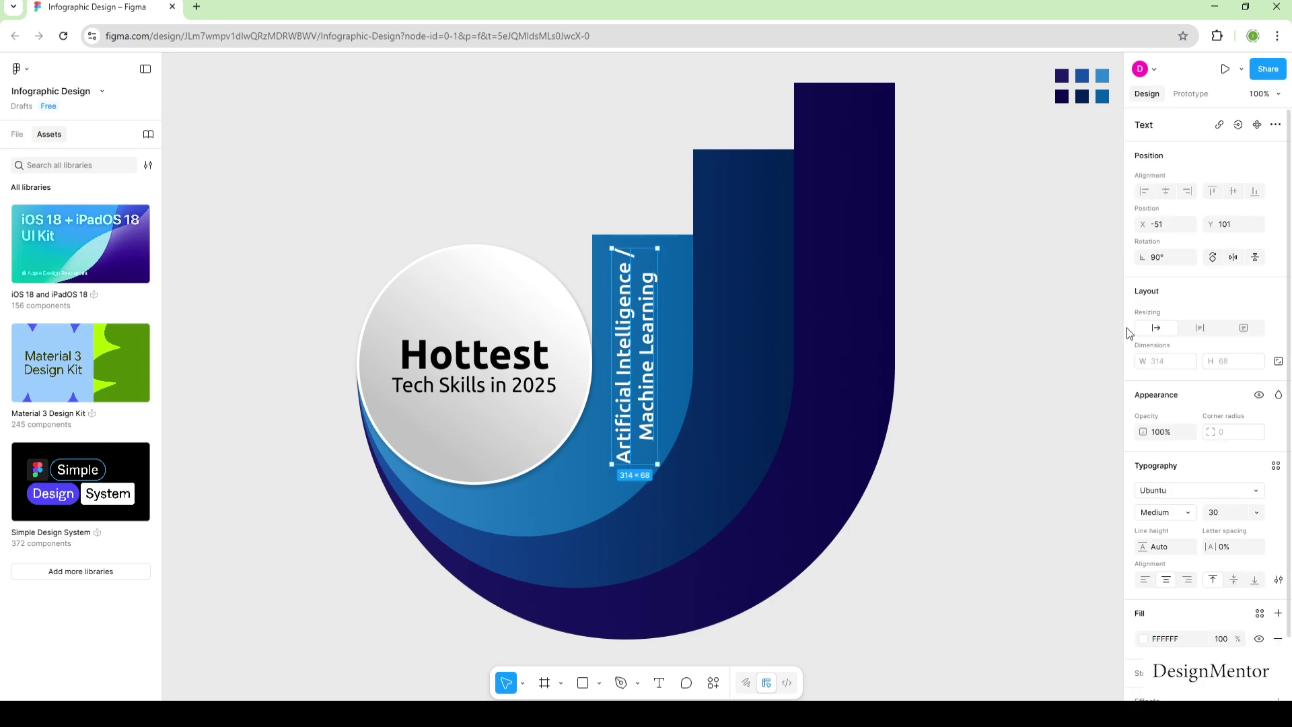